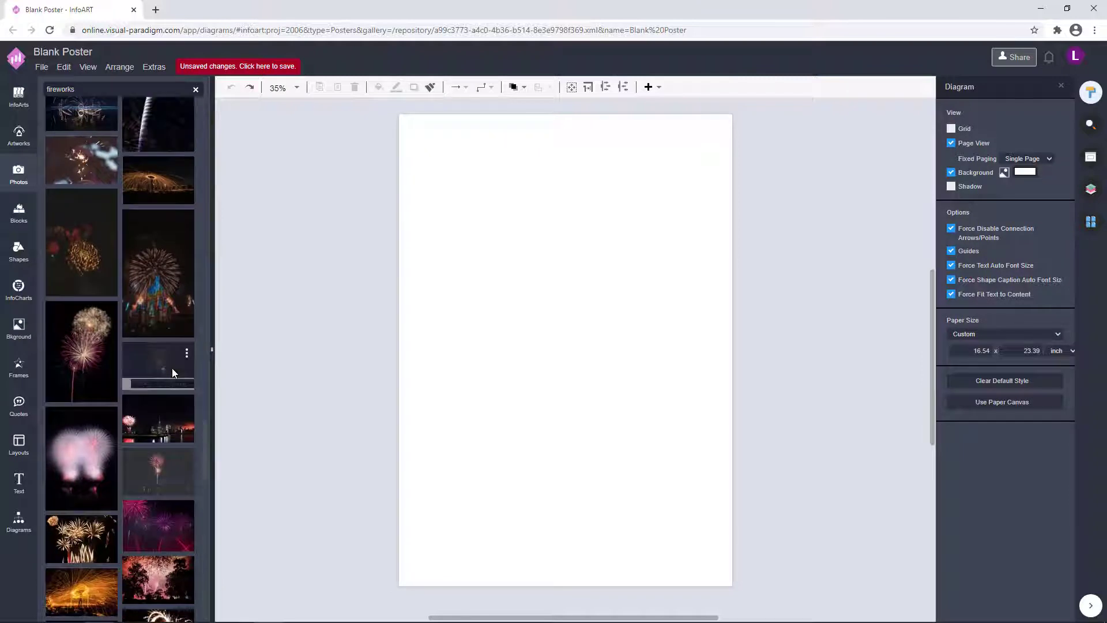
{"action": "left_click_drag", "start_coordinate": [169, 524], "coordinate": [356, 353]}
{"action": "left_click", "coordinate": [356, 348]}
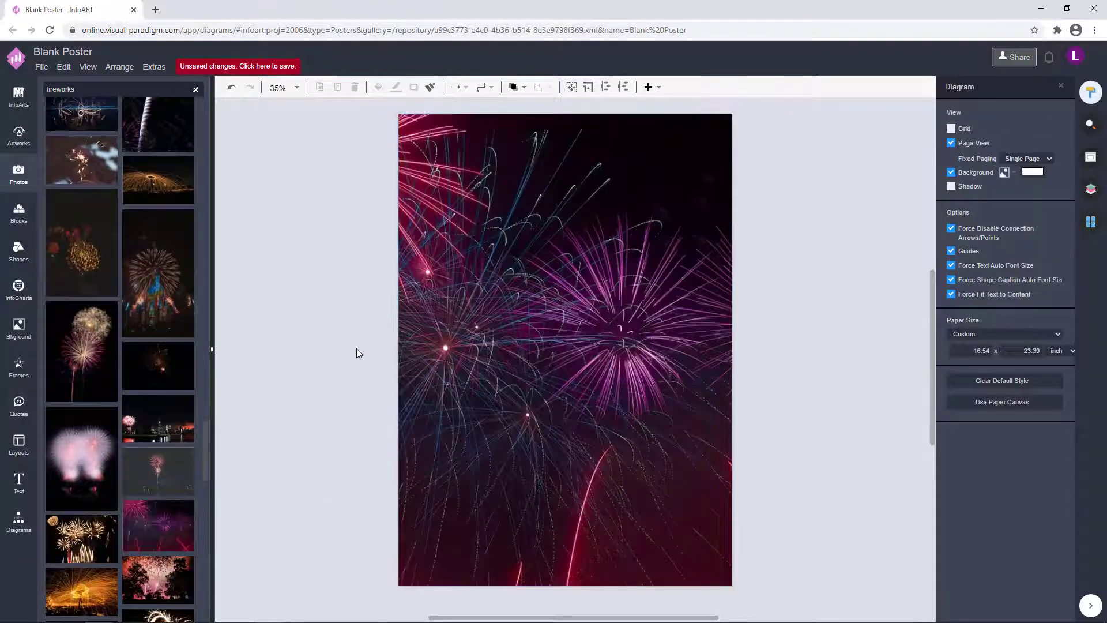
{"action": "key", "text": "ctrl+z"}
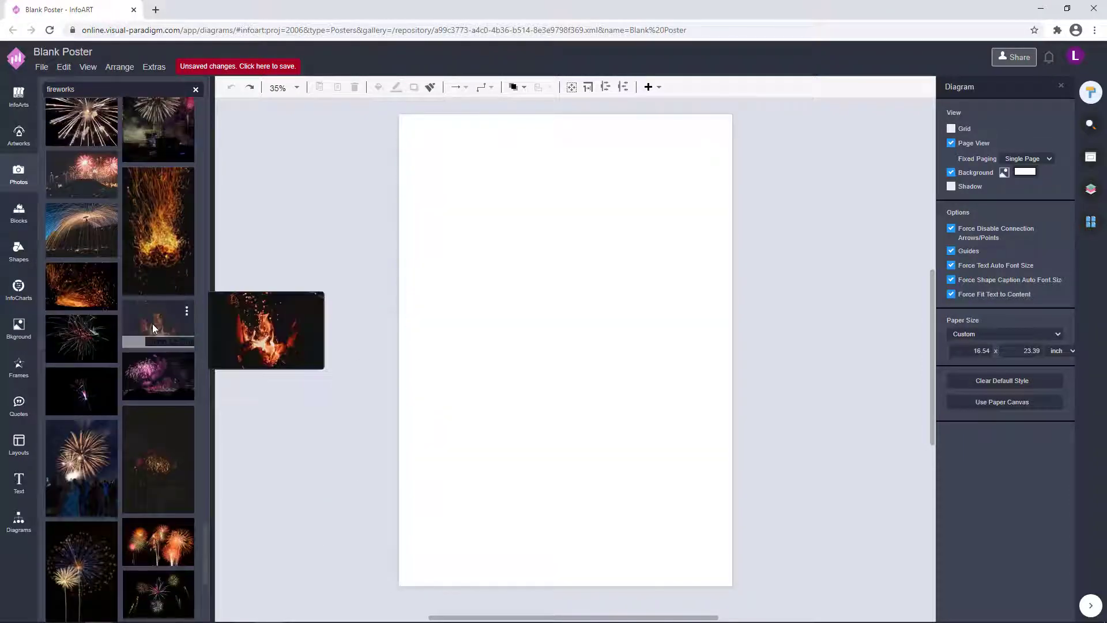
Fill the blank poster page with the portrait photo of golden fireworks above a crowd.
{"action": "left_click_drag", "start_coordinate": [126, 382], "coordinate": [405, 241]}
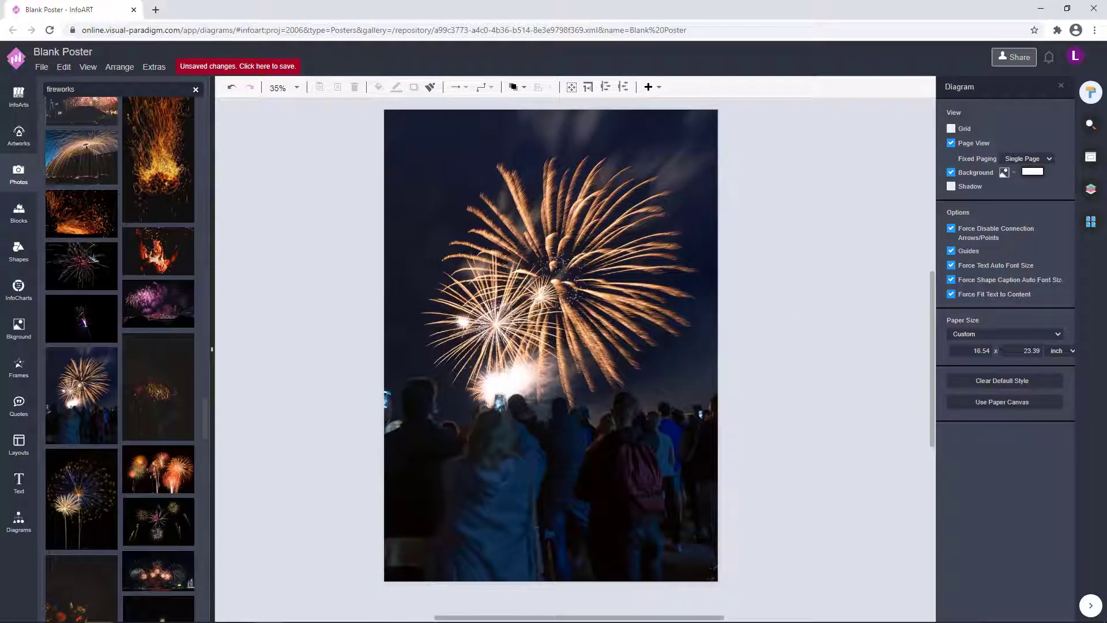
Add a wide text box reading "END OF YEAR" over the crowd in the lower part of the poster.
{"action": "double_click", "coordinate": [308, 274]}
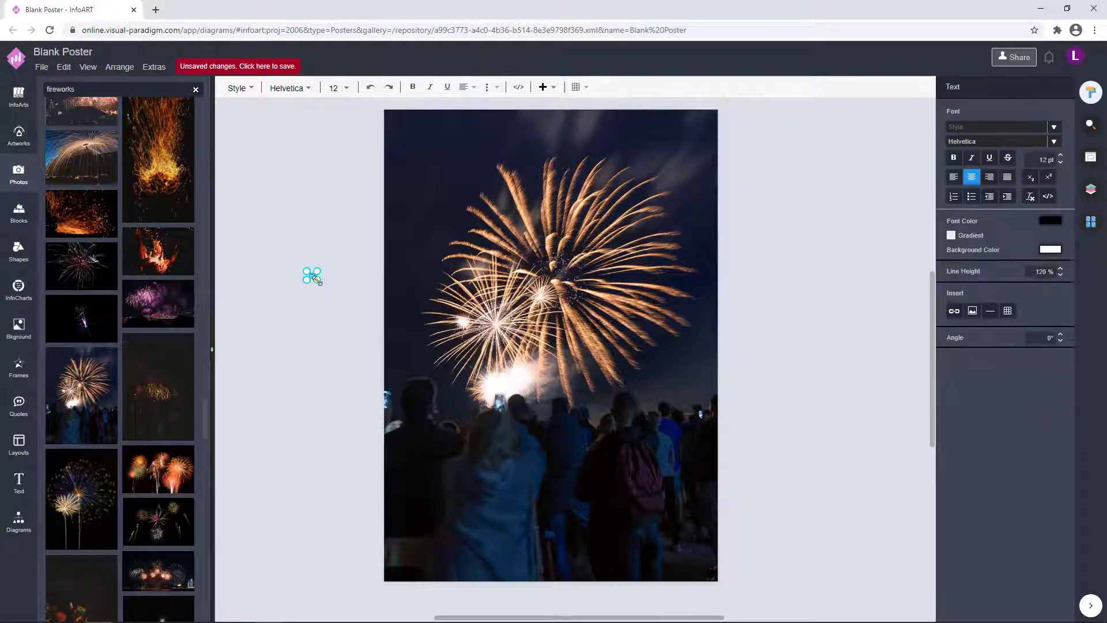
{"action": "left_click_drag", "start_coordinate": [336, 286], "coordinate": [596, 286]}
{"action": "left_click_drag", "start_coordinate": [482, 282], "coordinate": [560, 436]}
{"action": "type", "text": "END U"}
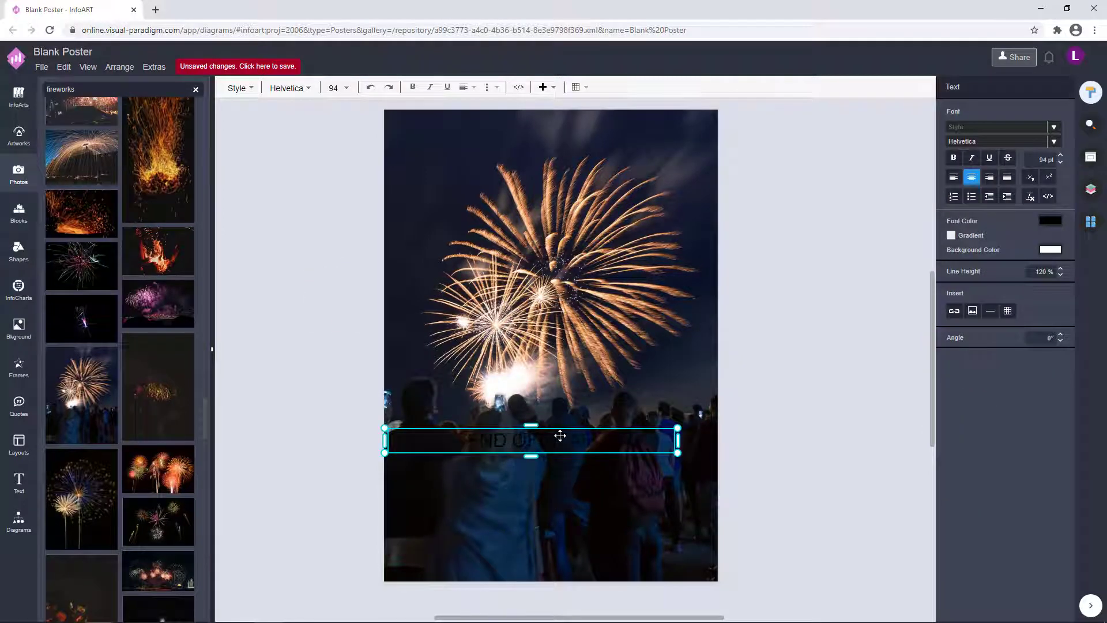
{"action": "key", "text": "Escape"}
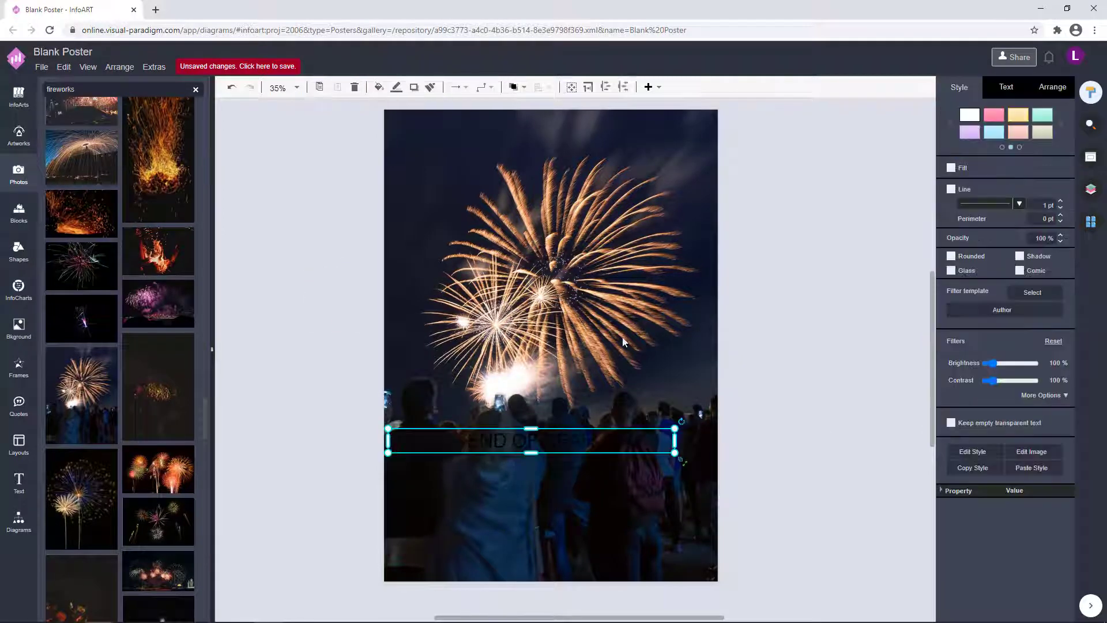
Set the font color of the END OF YEAR text to the cream white FFF5EB.
{"action": "left_click", "coordinate": [998, 85]}
{"action": "left_click", "coordinate": [1058, 218]}
{"action": "left_click", "coordinate": [980, 331]}
{"action": "left_click_drag", "start_coordinate": [981, 291], "coordinate": [966, 295]}
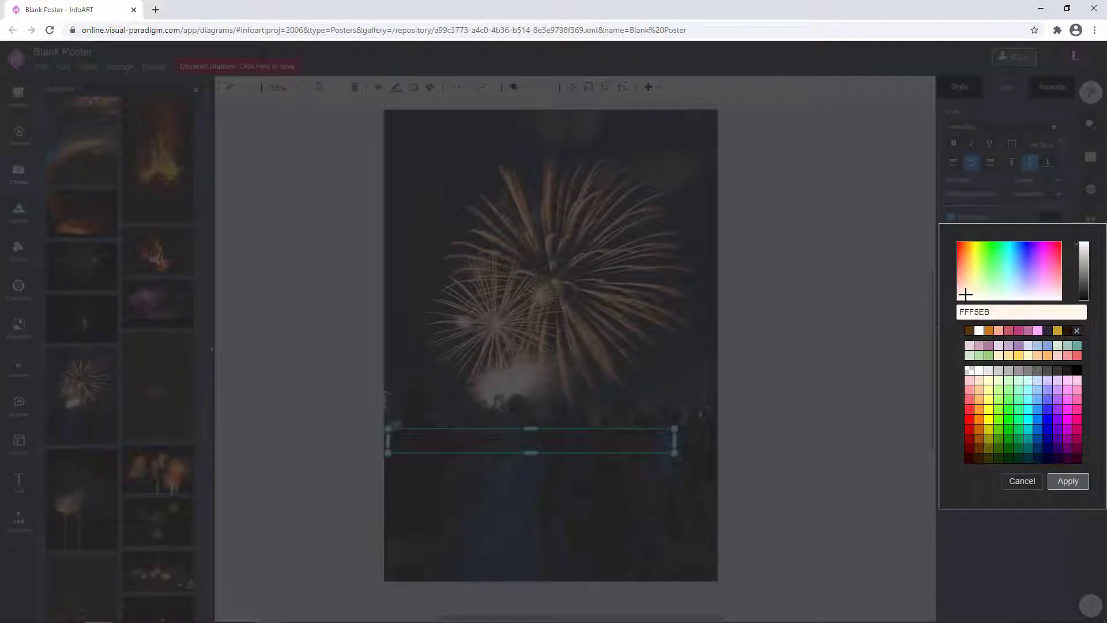
{"action": "left_click", "coordinate": [1068, 481]}
{"action": "left_click", "coordinate": [807, 470]}
Shrink the END OF YEAR text to about 68 pt and place a duplicate of it just below.
{"action": "left_click", "coordinate": [588, 446]}
{"action": "left_click_drag", "start_coordinate": [674, 453], "coordinate": [594, 446]}
{"action": "left_click_drag", "start_coordinate": [527, 438], "coordinate": [508, 479]}
{"action": "left_click", "coordinate": [790, 410]}
{"action": "left_click", "coordinate": [575, 443]}
{"action": "left_click", "coordinate": [790, 427]}
{"action": "left_click", "coordinate": [576, 437]}
{"action": "left_click", "coordinate": [789, 426]}
{"action": "left_click", "coordinate": [587, 429]}
{"action": "left_click", "coordinate": [790, 426]}
{"action": "left_click", "coordinate": [587, 430]}
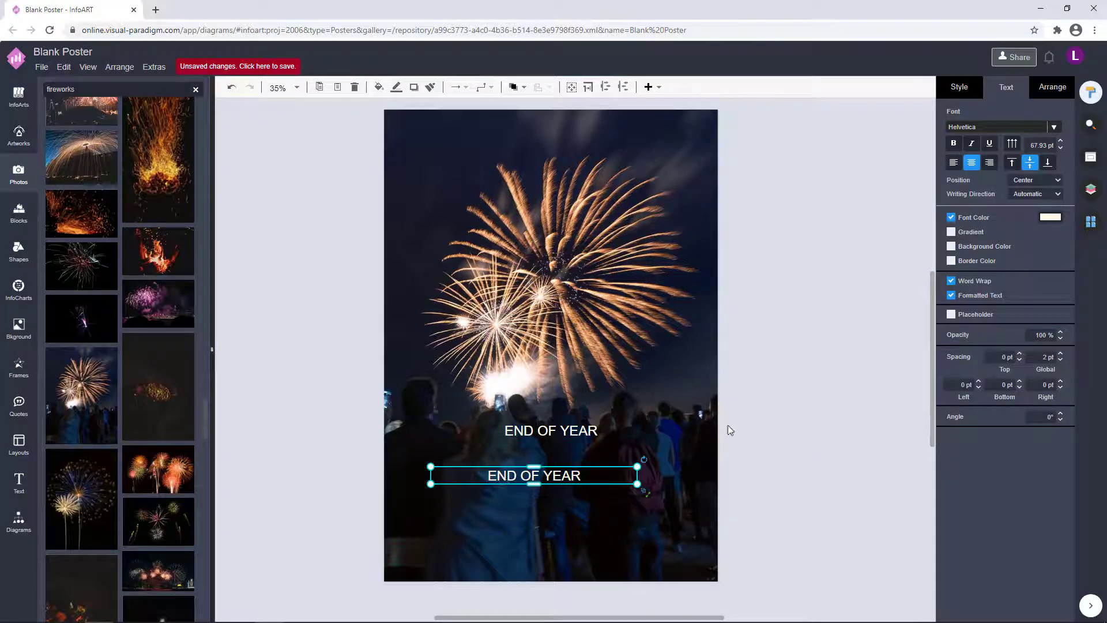
Change the wording of the lower END OF YEAR copy to "SALE".
{"action": "double_click", "coordinate": [569, 475]}
{"action": "type", "text": "SALE"}
{"action": "left_click", "coordinate": [790, 462]}
{"action": "left_click", "coordinate": [582, 483]}
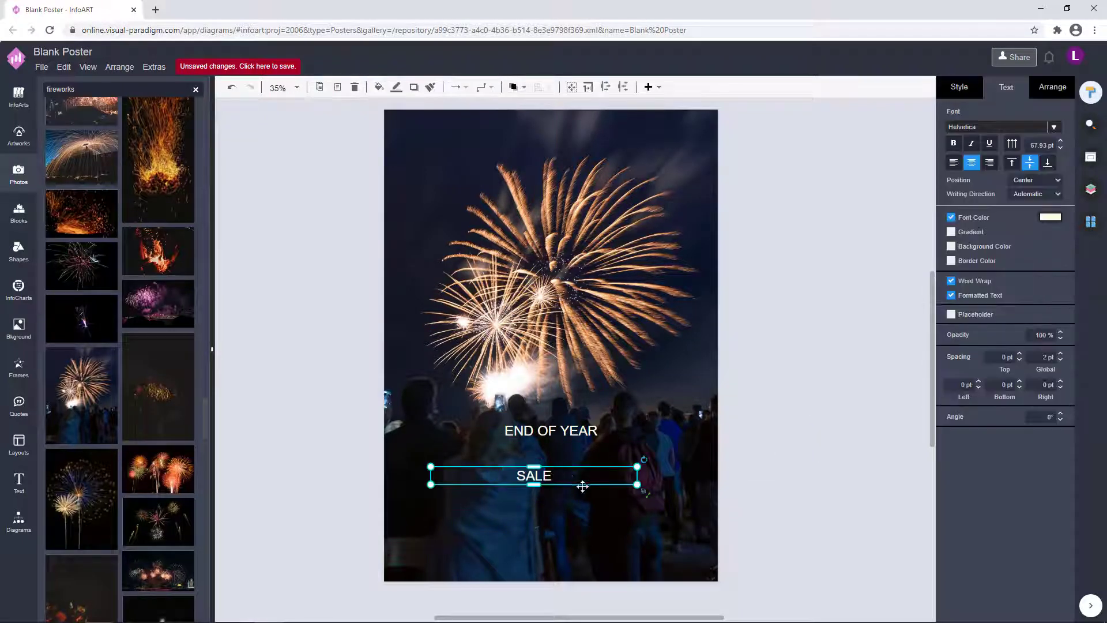
Enlarge the SALE text into a large headline and center it beneath END OF YEAR.
{"action": "scroll", "coordinate": [492, 492], "scroll_direction": "up", "scroll_amount": 2}
{"action": "left_click_drag", "start_coordinate": [700, 463], "coordinate": [583, 525]}
{"action": "left_click_drag", "start_coordinate": [546, 493], "coordinate": [622, 466]}
{"action": "left_click_drag", "start_coordinate": [659, 498], "coordinate": [810, 559]}
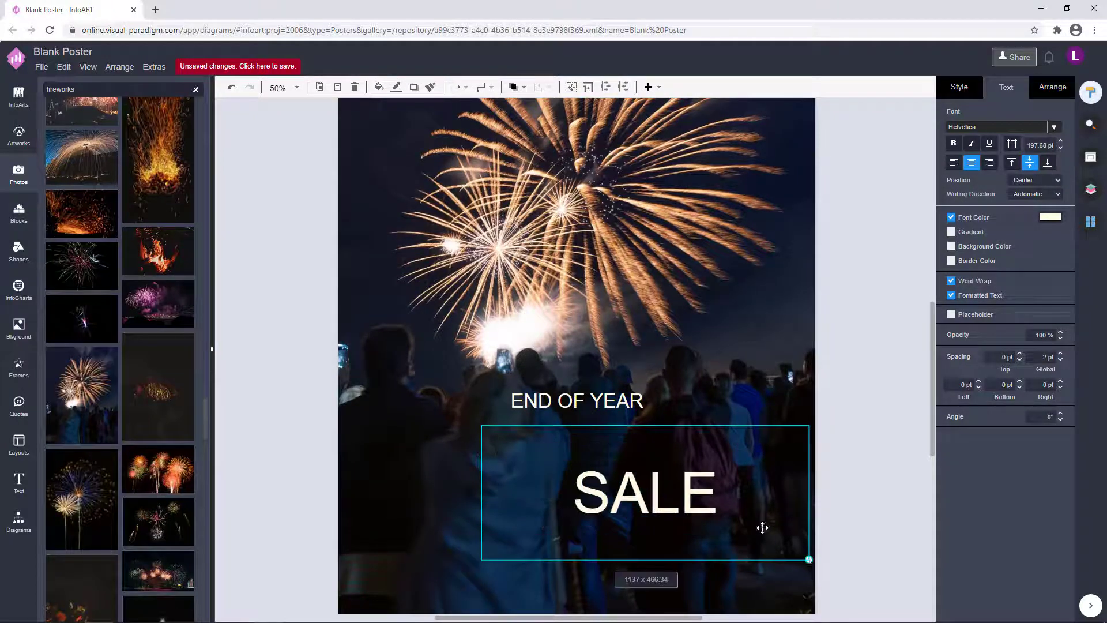
{"action": "left_click_drag", "start_coordinate": [728, 522], "coordinate": [641, 498]}
{"action": "scroll", "coordinate": [655, 504], "scroll_direction": "down", "scroll_amount": 2}
{"action": "left_click", "coordinate": [745, 494]}
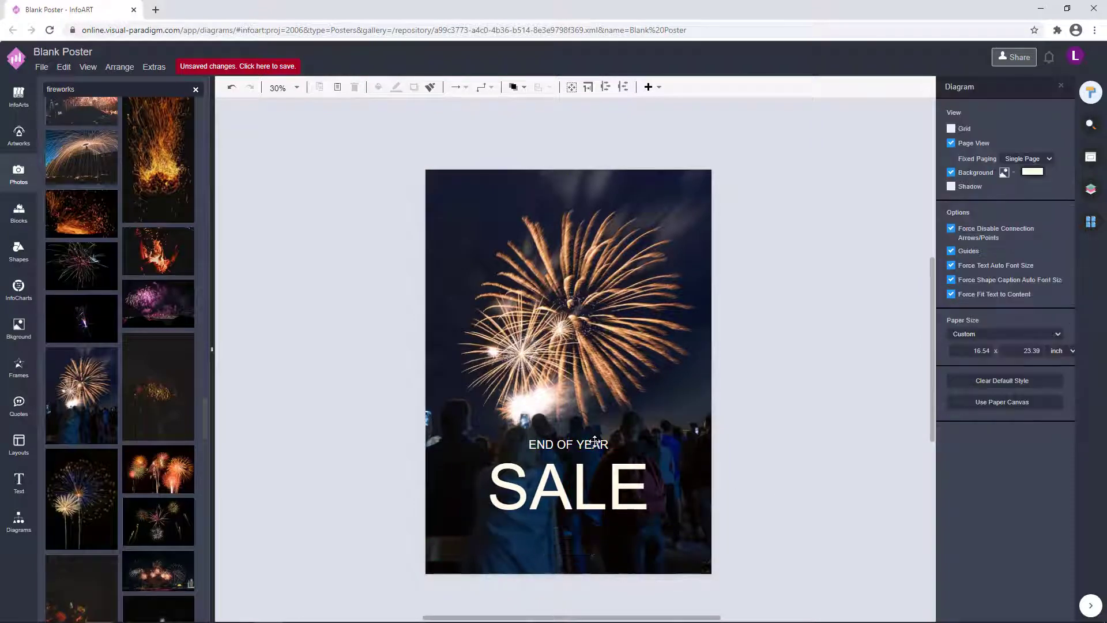
Shrink the END OF YEAR text slightly and center it above the SALE headline.
{"action": "left_click", "coordinate": [594, 443]}
{"action": "left_click_drag", "start_coordinate": [658, 437], "coordinate": [645, 441]}
{"action": "left_click_drag", "start_coordinate": [617, 485], "coordinate": [598, 493]}
{"action": "left_click", "coordinate": [595, 444], "text": "shift"}
{"action": "left_click", "coordinate": [1053, 86]}
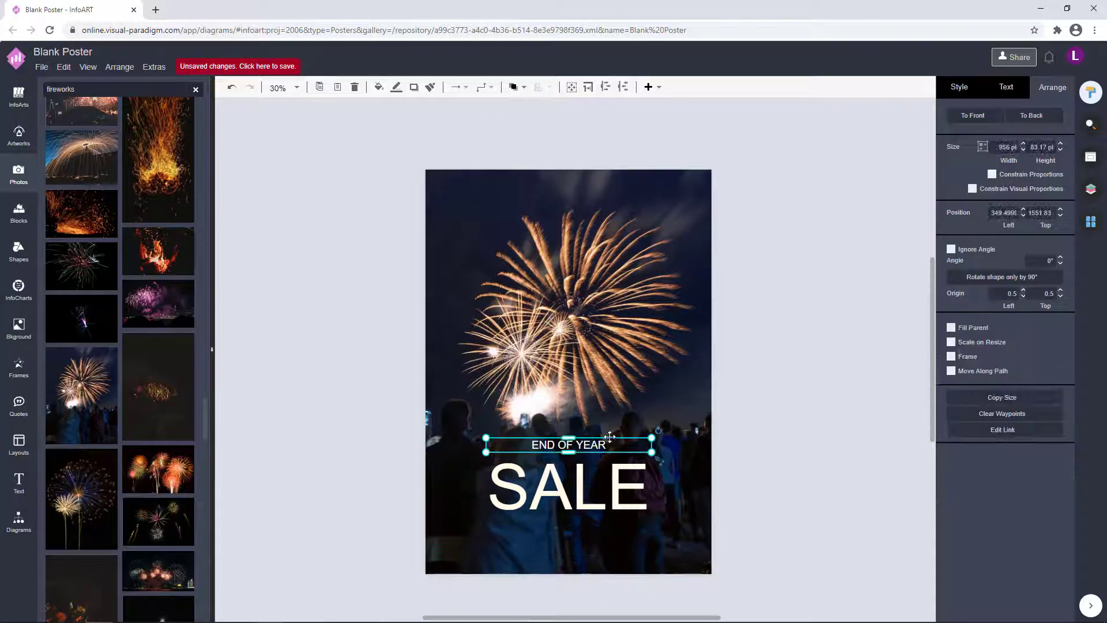
{"action": "left_click", "coordinate": [791, 457]}
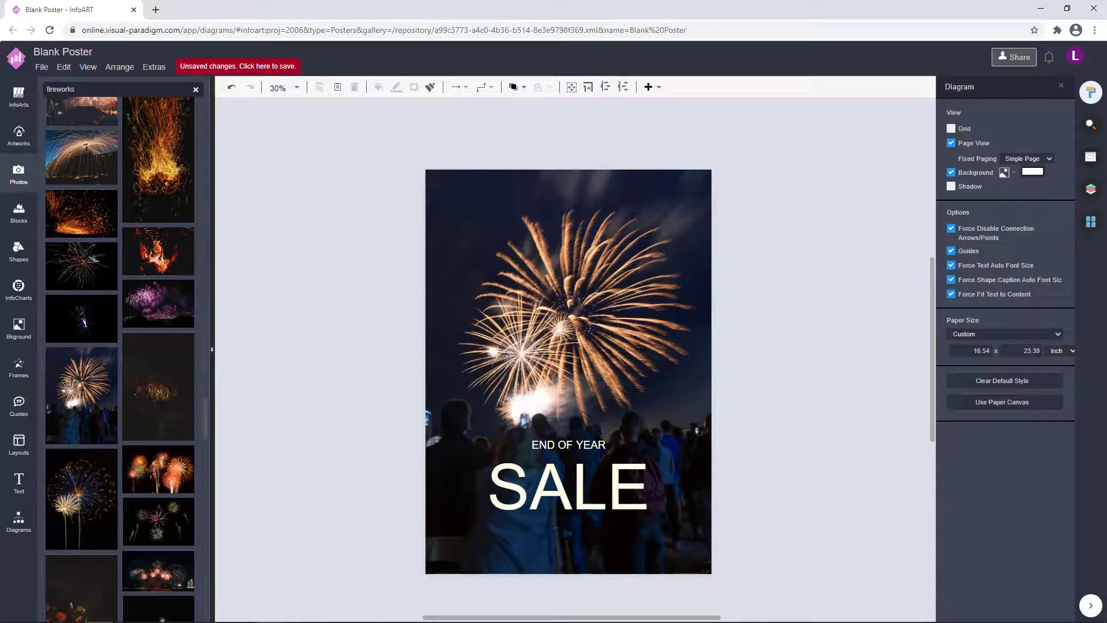
Duplicate the END OF YEAR text beneath SALE and change the copy to "Sale clothes up 60% Off".
{"action": "left_click", "coordinate": [588, 442]}
{"action": "left_click", "coordinate": [791, 439]}
{"action": "left_click", "coordinate": [591, 468]}
{"action": "left_click_drag", "start_coordinate": [590, 468], "coordinate": [569, 557]}
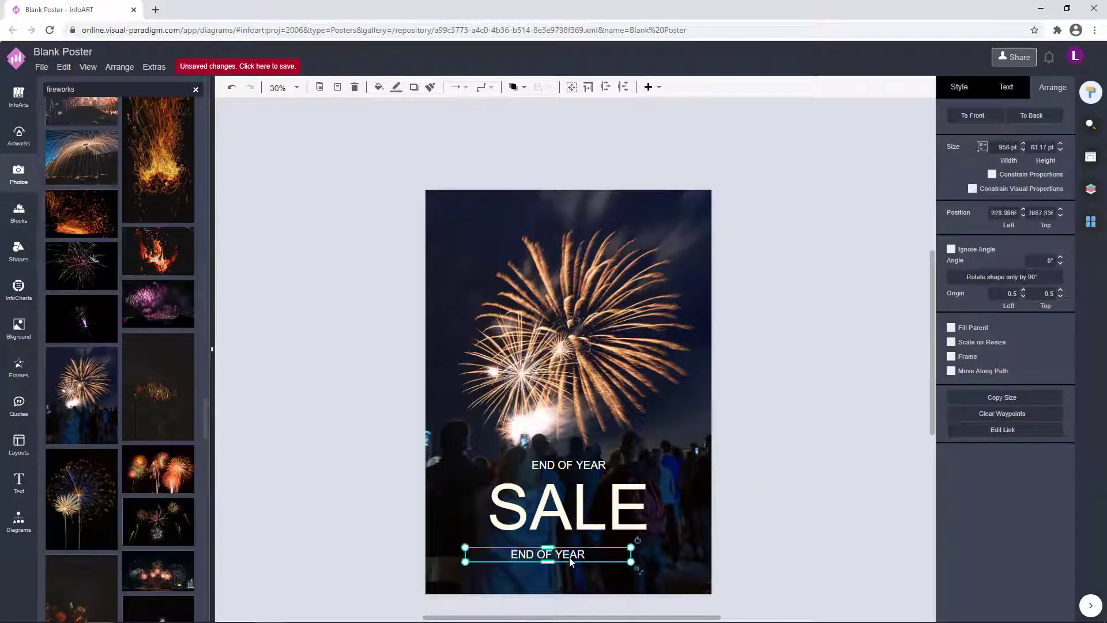
{"action": "double_click", "coordinate": [570, 557]}
{"action": "type", "text": "Sale cloth"}
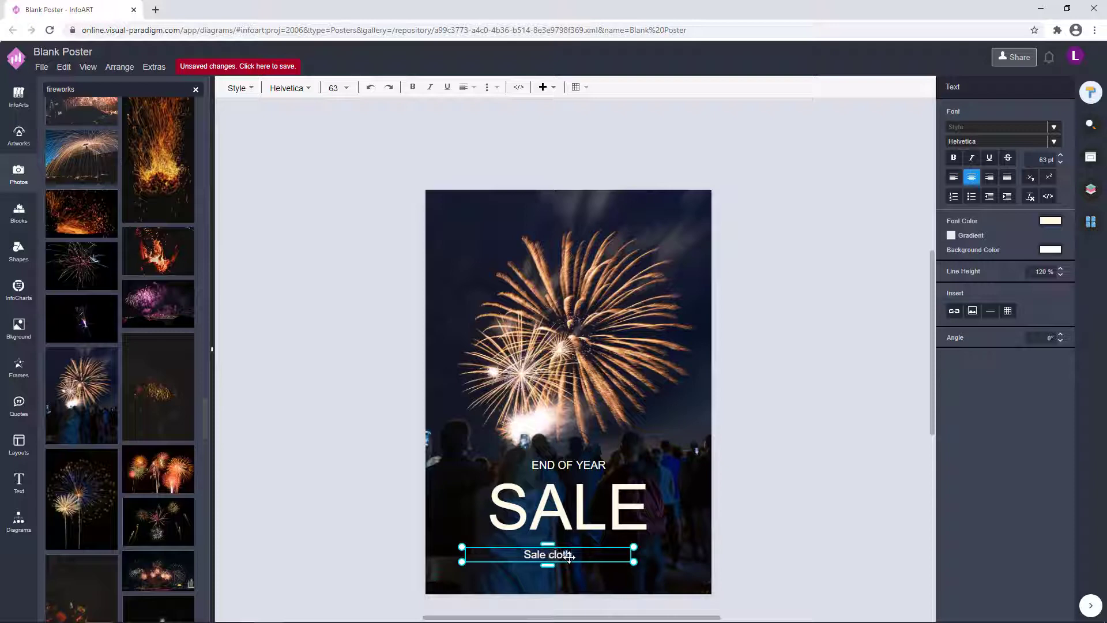
{"action": "type", "text": "es up"}
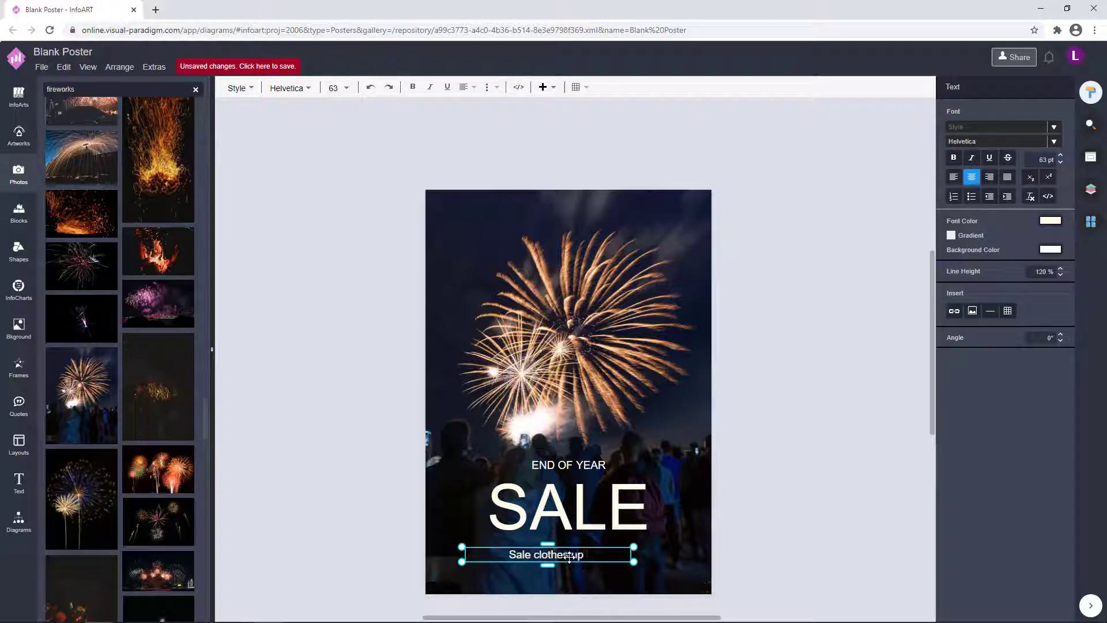
{"action": "type", "text": " 60% Off"}
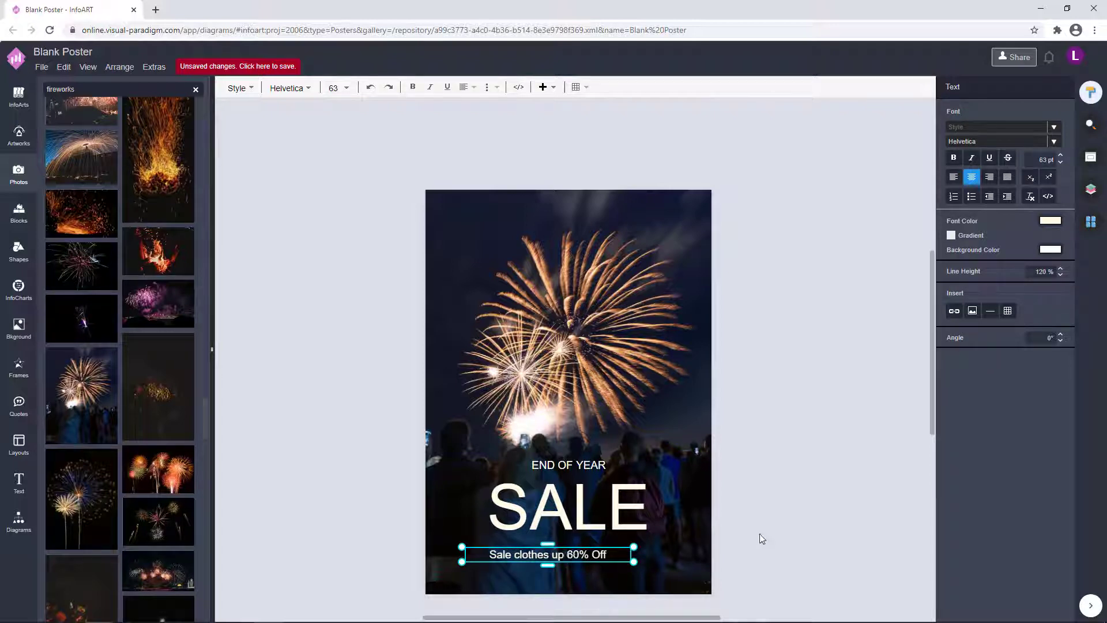
{"action": "key", "text": "Escape"}
Shrink the tagline below SALE and reword it to "Sale clothes and shoes up 60% Off".
{"action": "mouse_move", "coordinate": [634, 547]}
{"action": "left_mouse_down"}
{"action": "mouse_move", "coordinate": [649, 539]}
{"action": "mouse_move", "coordinate": [631, 541]}
{"action": "left_mouse_up"}
{"action": "double_click", "coordinate": [568, 551]}
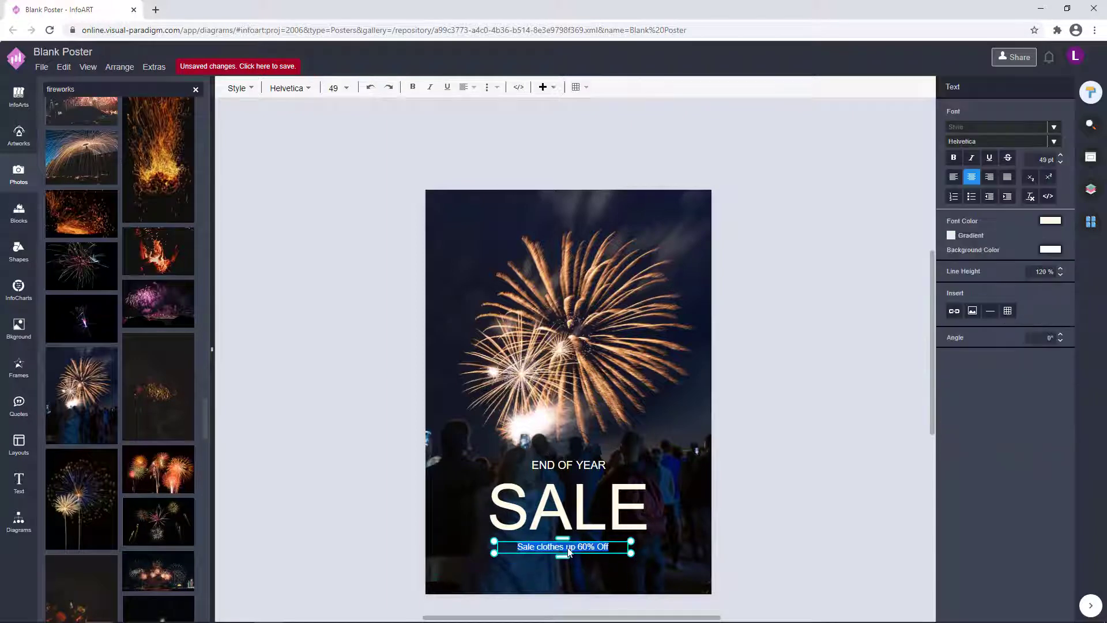
{"action": "left_click", "coordinate": [570, 551]}
{"action": "type", "text": "adn shoes"}
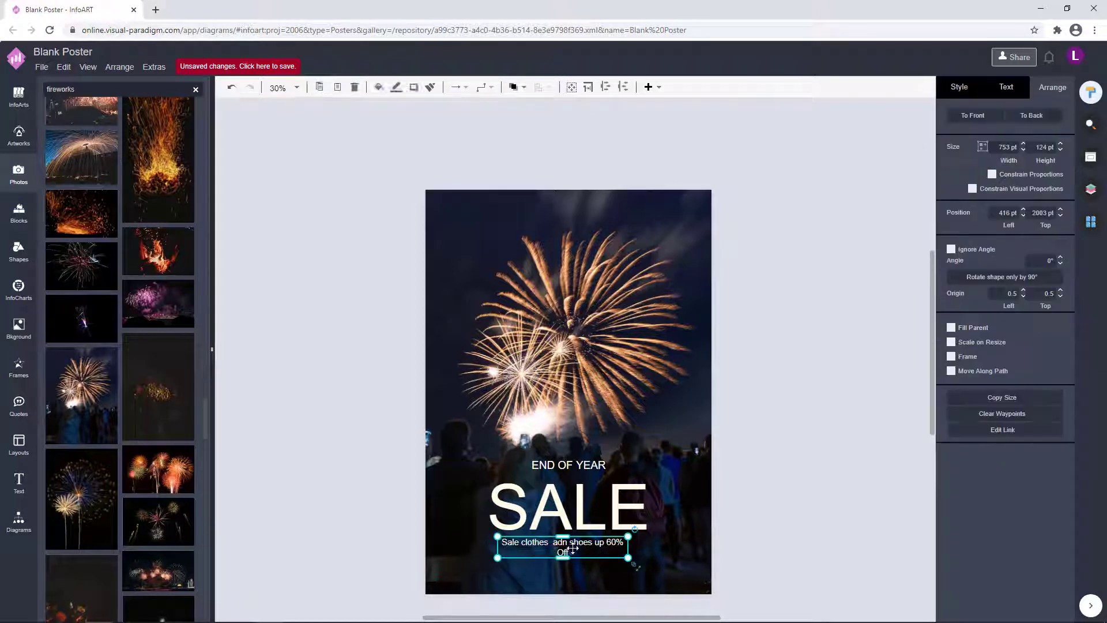
{"action": "key", "text": "ctrl+Left"}
{"action": "key", "text": "ctrl+Left"}
{"action": "key", "text": "Delete"}
{"action": "key", "text": "Delete"}
{"action": "key", "text": "Delete"}
{"action": "type", "text": "and"}
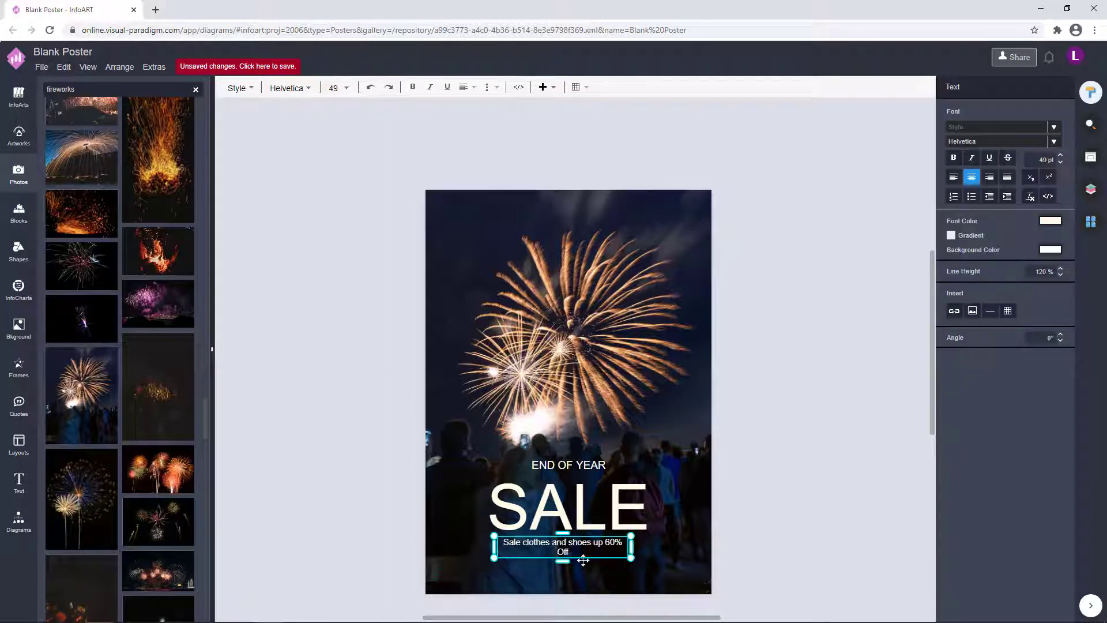
{"action": "key", "text": "Escape"}
Widen the tagline to fit on one line matching the width of SALE, centered below it.
{"action": "left_click_drag", "start_coordinate": [564, 557], "coordinate": [639, 551]}
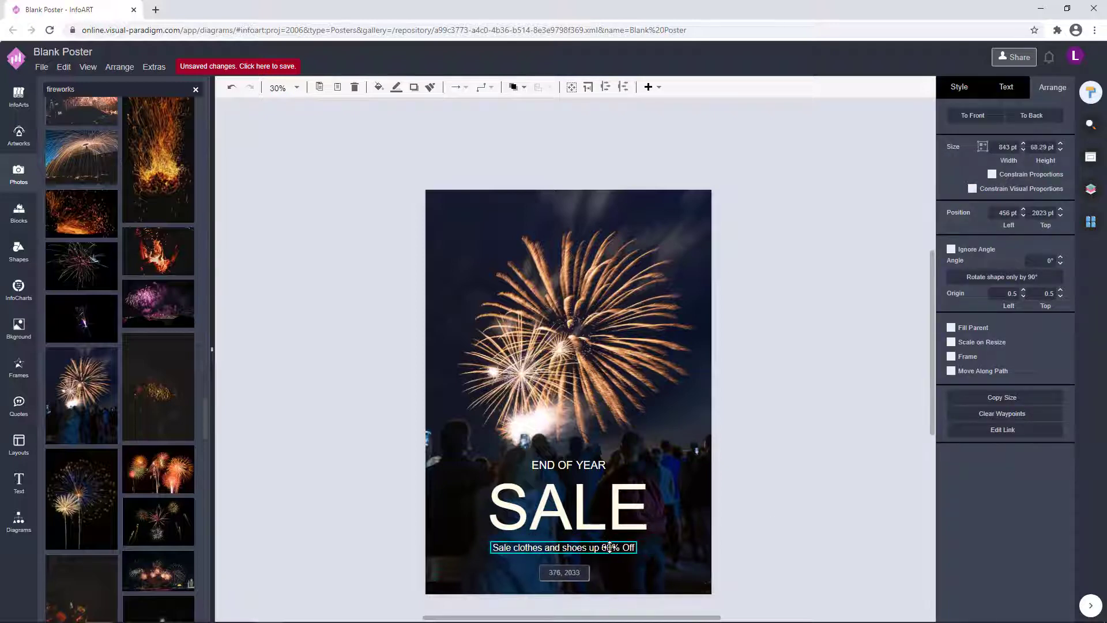
{"action": "left_click", "coordinate": [613, 556]}
{"action": "left_click", "coordinate": [613, 556]}
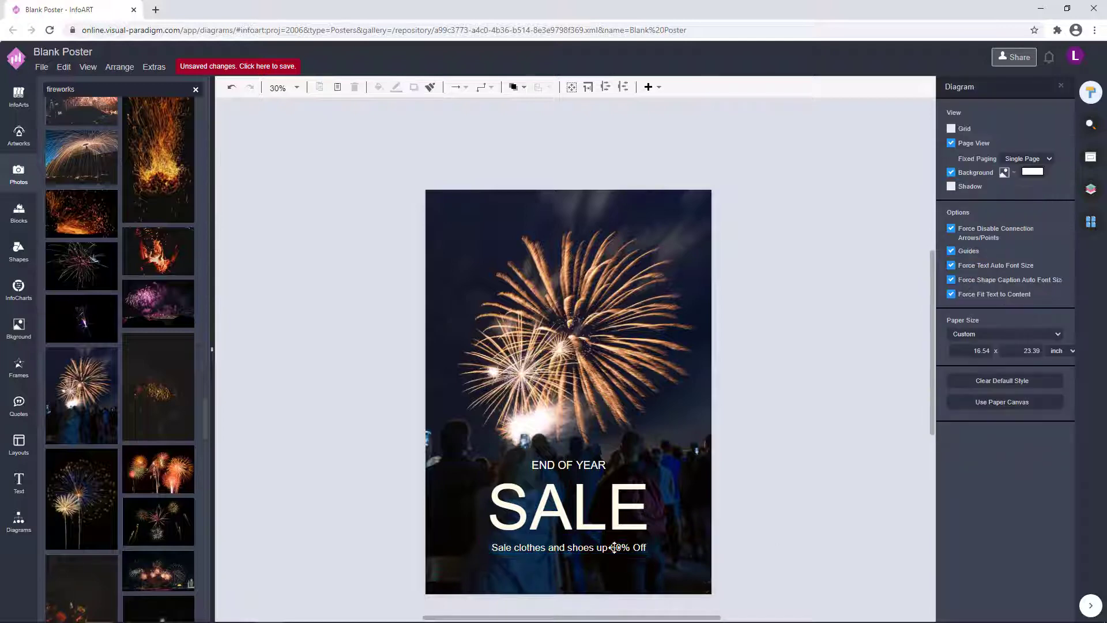
Enlarge the three text lines slightly together and move them lower on the poster.
{"action": "left_click_drag", "start_coordinate": [672, 539], "coordinate": [599, 480]}
{"action": "left_click", "coordinate": [832, 490]}
{"action": "left_click_drag", "start_coordinate": [755, 591], "coordinate": [475, 547]}
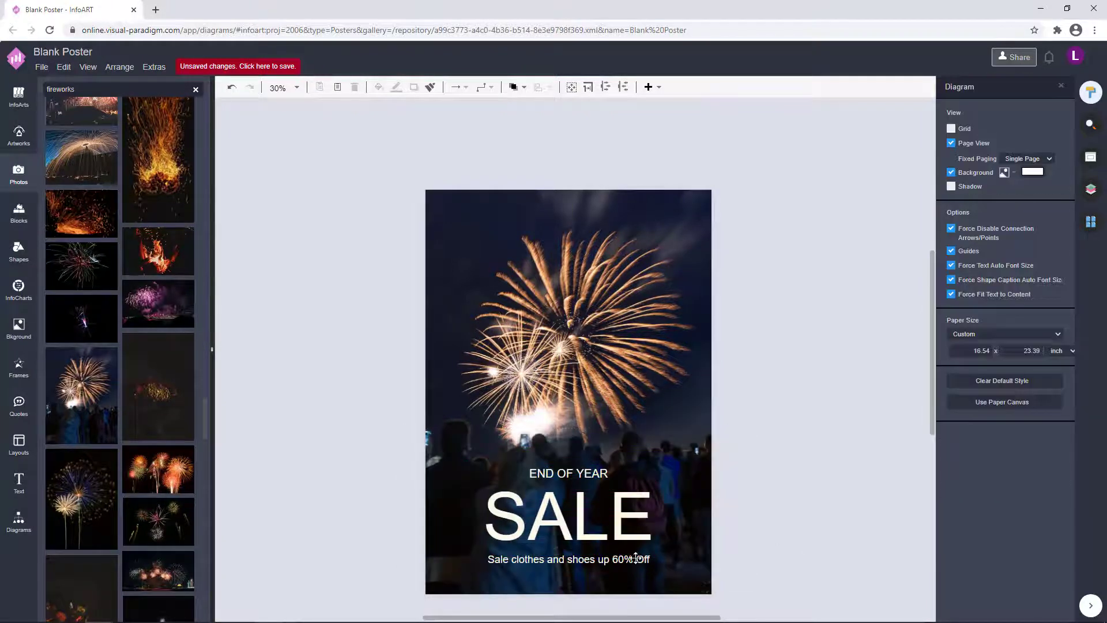
{"action": "left_click", "coordinate": [776, 525]}
Fine-tune the vertical spacing of the three lines, moving the tagline slightly farther below SALE.
{"action": "key", "text": "ctrl+z"}
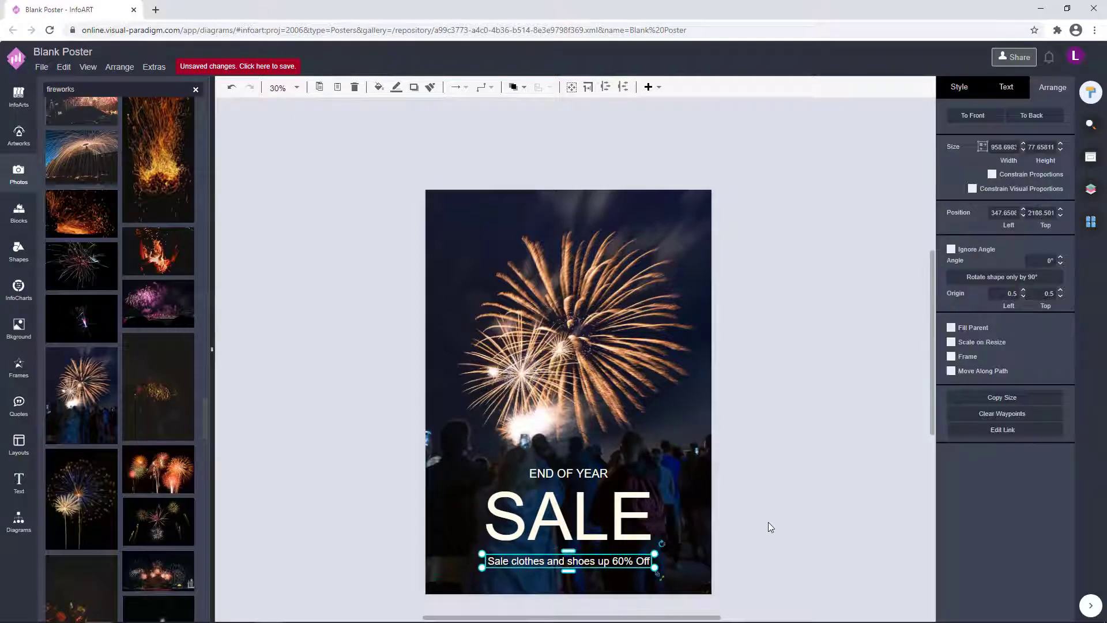
{"action": "left_click", "coordinate": [826, 494]}
{"action": "key", "text": "ctrl+z"}
{"action": "left_click", "coordinate": [799, 480]}
{"action": "left_click_drag", "start_coordinate": [782, 594], "coordinate": [311, 418]}
{"action": "left_click", "coordinate": [760, 428]}
{"action": "key", "text": "ctrl+z"}
{"action": "left_click", "coordinate": [780, 452]}
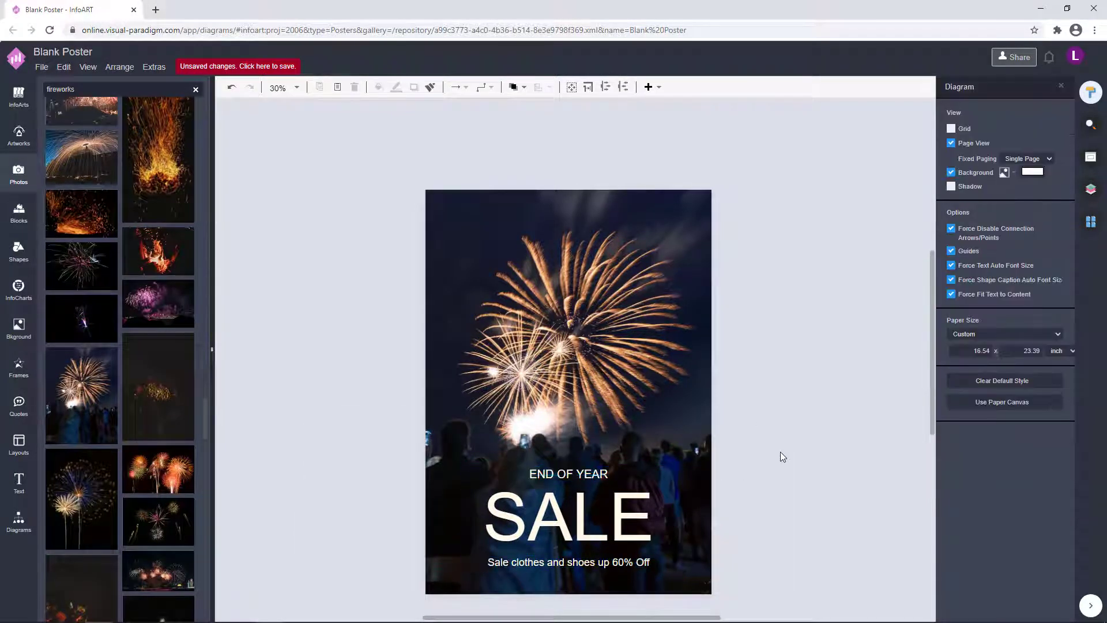
Place a smaller copy of the tagline at the poster's top center and change it to "25 - 31 DECEMBER".
{"action": "scroll", "coordinate": [761, 473], "scroll_direction": "up", "scroll_amount": 1}
{"action": "scroll", "coordinate": [687, 508], "scroll_direction": "down", "scroll_amount": 2}
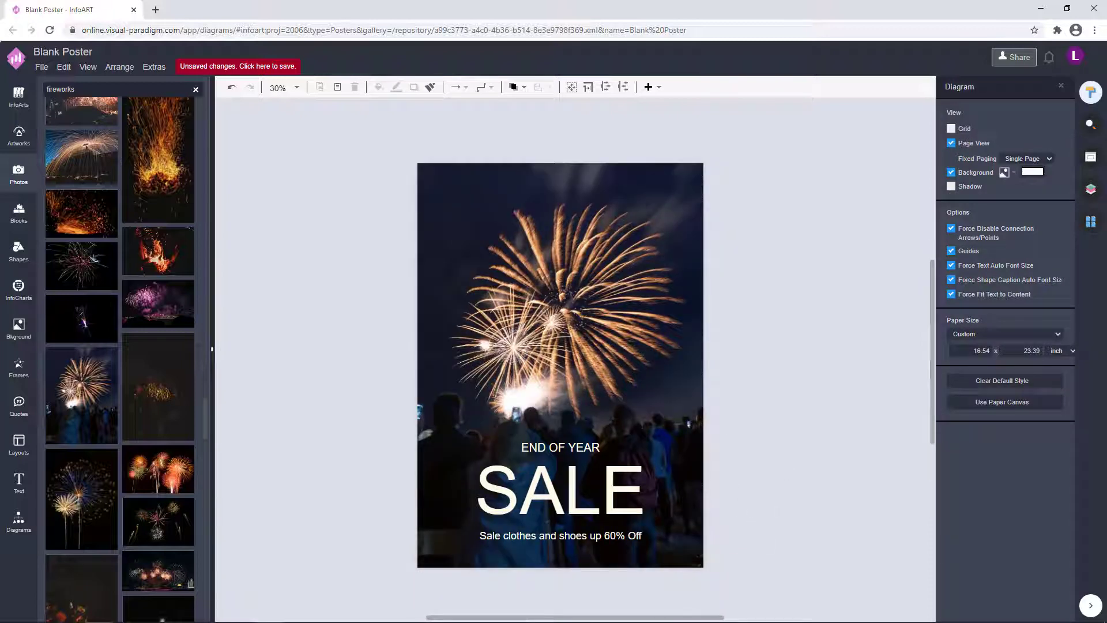
{"action": "left_click_drag", "start_coordinate": [596, 535], "coordinate": [597, 179]}
{"action": "double_click", "coordinate": [596, 179]}
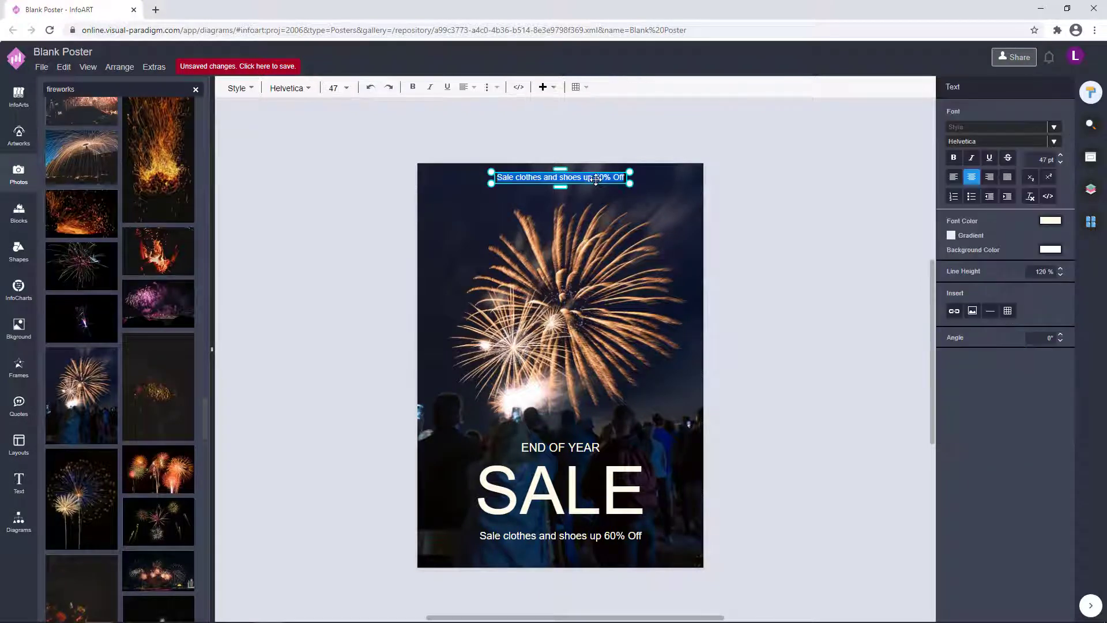
{"action": "type", "text": "25 - 31 DECEMBER"}
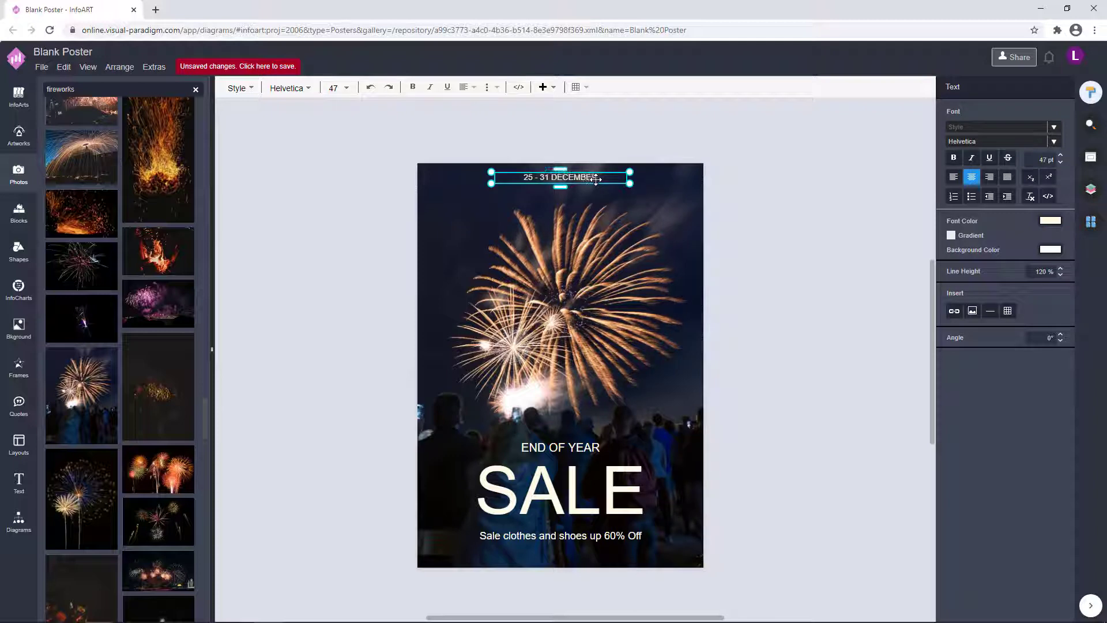
{"action": "left_click", "coordinate": [613, 208]}
{"action": "left_click", "coordinate": [577, 179]}
{"action": "left_click", "coordinate": [615, 205]}
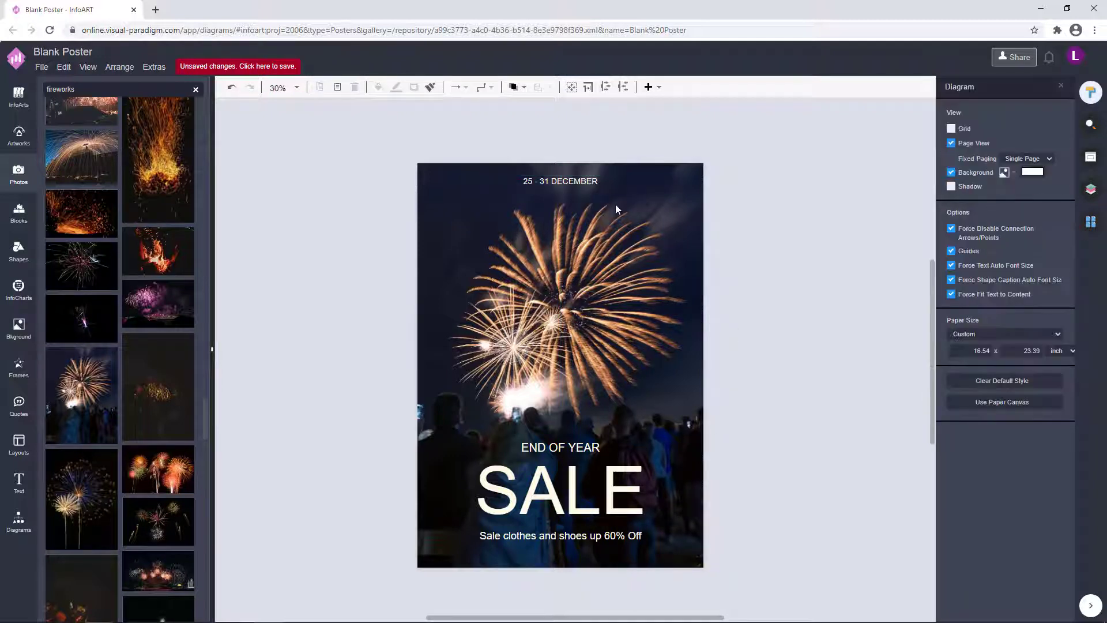
Duplicate the date line below the tagline near the poster's bottom edge and change the copy to "SHOP NOW".
{"action": "left_click_drag", "start_coordinate": [586, 179], "coordinate": [570, 558]}
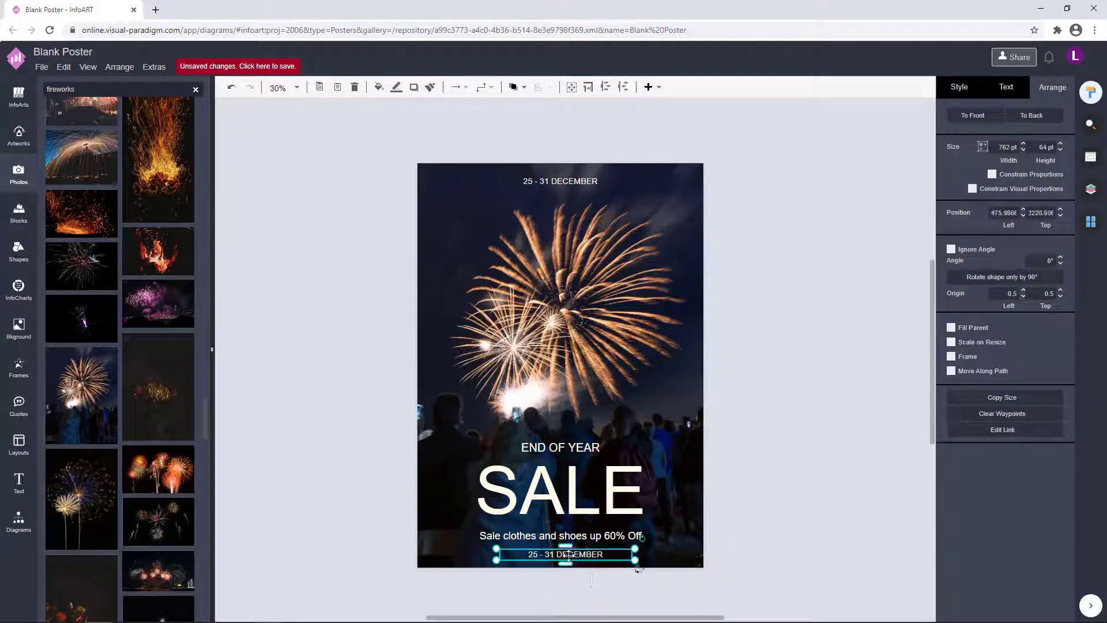
{"action": "type", "text": "SHOP NOW"}
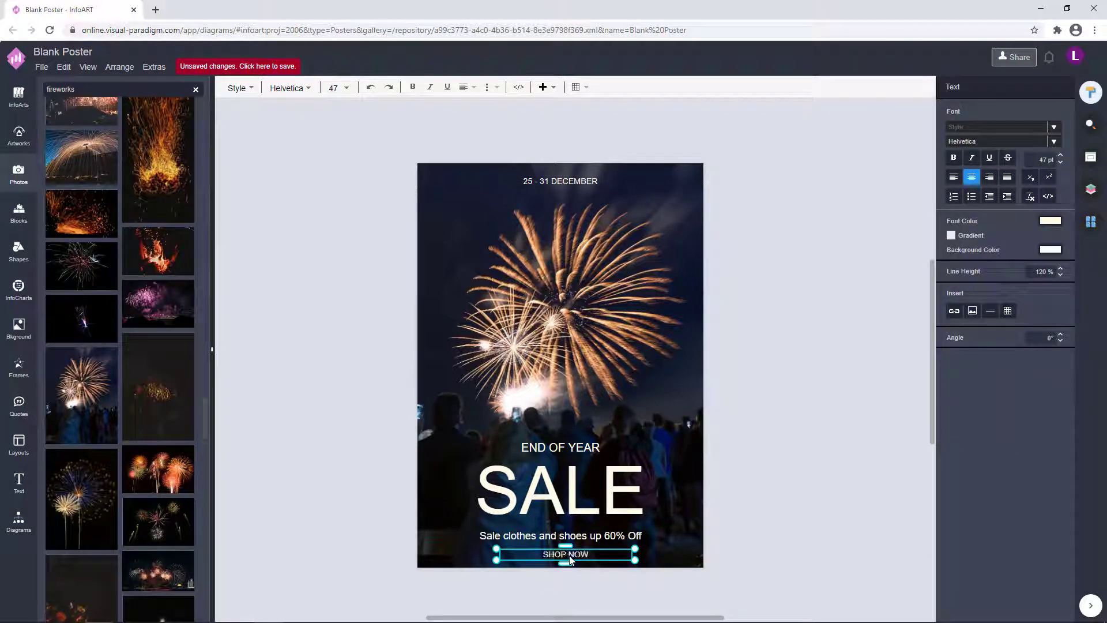
{"action": "left_click", "coordinate": [772, 519]}
Move the END OF YEAR, SALE and tagline texts up together to leave a gap above SHOP NOW.
{"action": "left_click", "coordinate": [595, 494]}
{"action": "left_click_drag", "start_coordinate": [595, 494], "coordinate": [595, 482]}
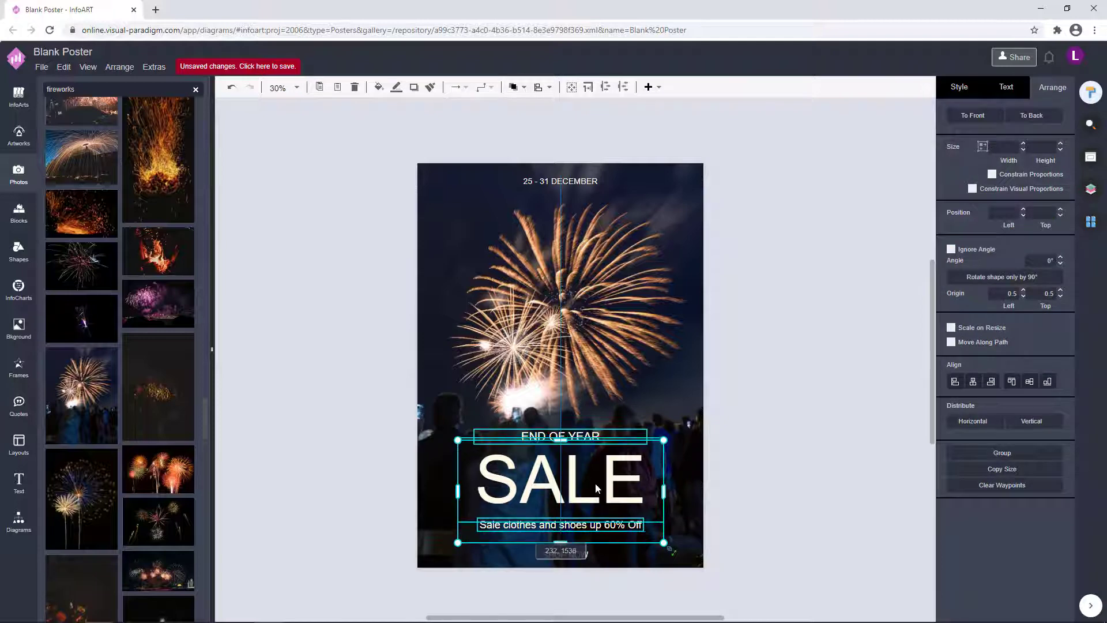
{"action": "left_click", "coordinate": [595, 561]}
{"action": "left_click", "coordinate": [575, 554]}
{"action": "left_click", "coordinate": [731, 515]}
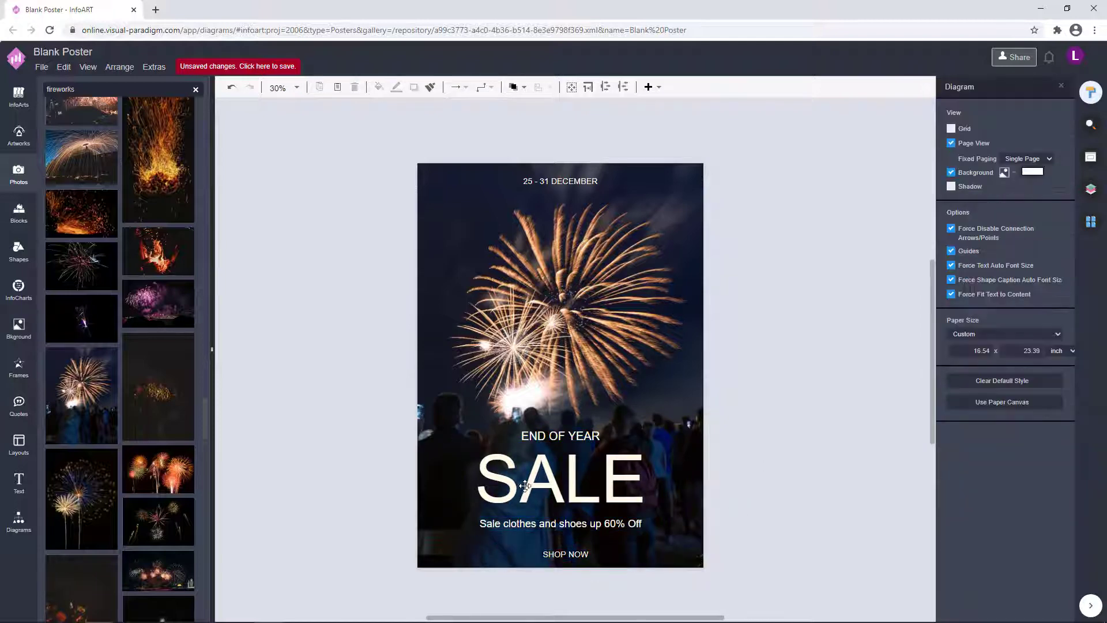
Nudge SALE and the tagline slightly upward to even out the spacing of the text block.
{"action": "left_click", "coordinate": [558, 525]}
{"action": "left_click", "coordinate": [576, 485]}
{"action": "left_click", "coordinate": [797, 479]}
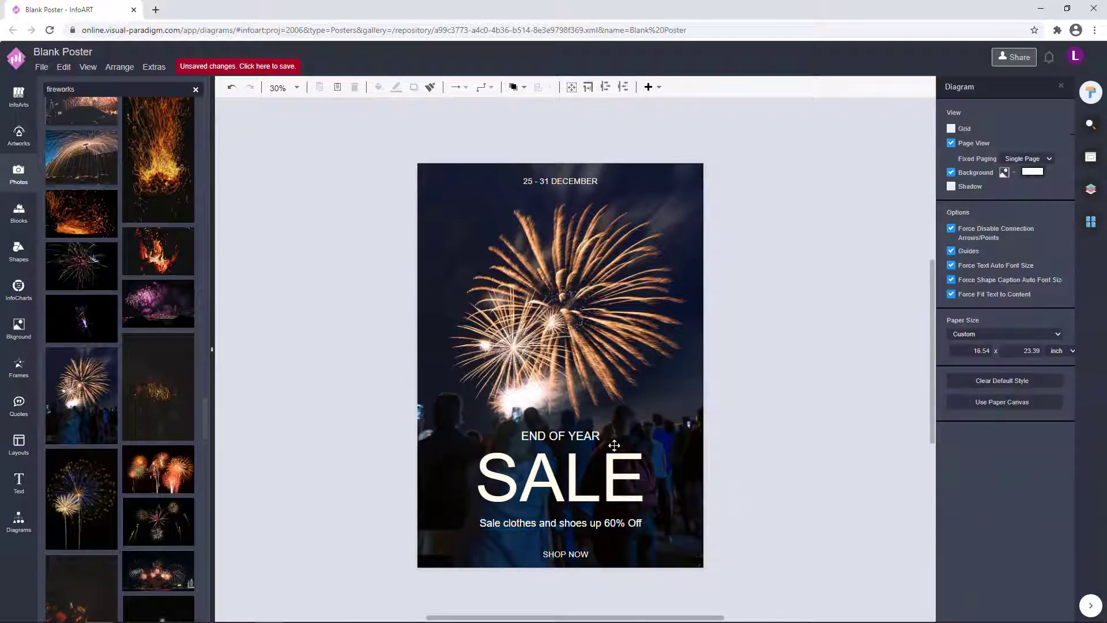
{"action": "key", "text": "Tab"}
{"action": "left_click", "coordinate": [799, 429]}
{"action": "scroll", "coordinate": [595, 439], "scroll_direction": "up", "scroll_amount": 1}
{"action": "scroll", "coordinate": [769, 444], "scroll_direction": "down", "scroll_amount": 1}
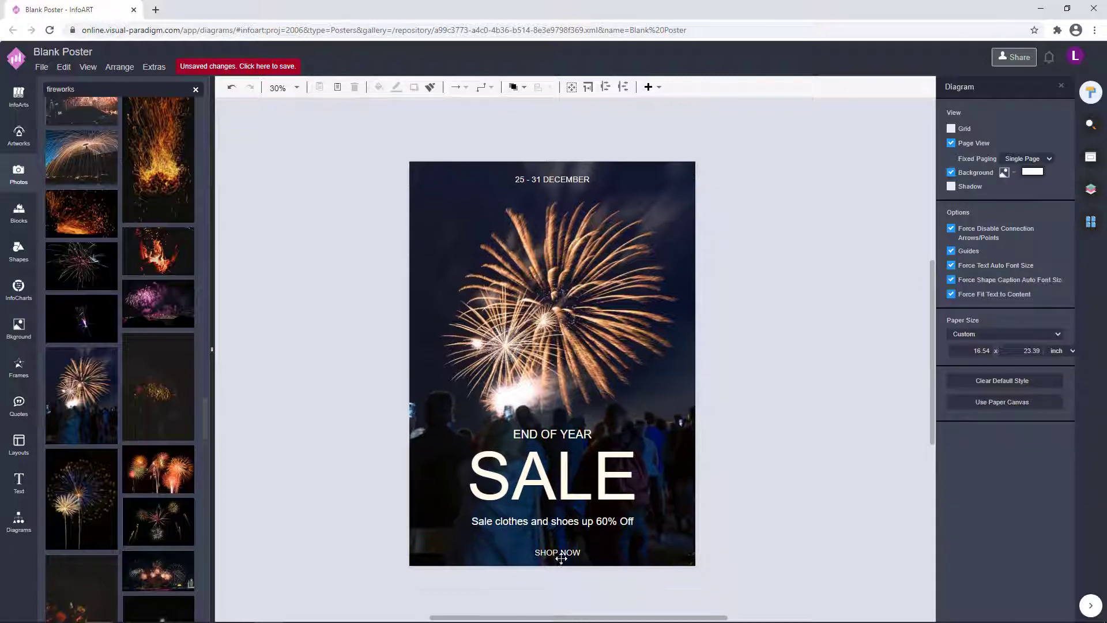
Nudge the END OF YEAR, SALE and tagline texts slightly upward together as one block.
{"action": "key", "text": "Tab"}
{"action": "left_click", "coordinate": [753, 499]}
{"action": "left_click", "coordinate": [526, 431]}
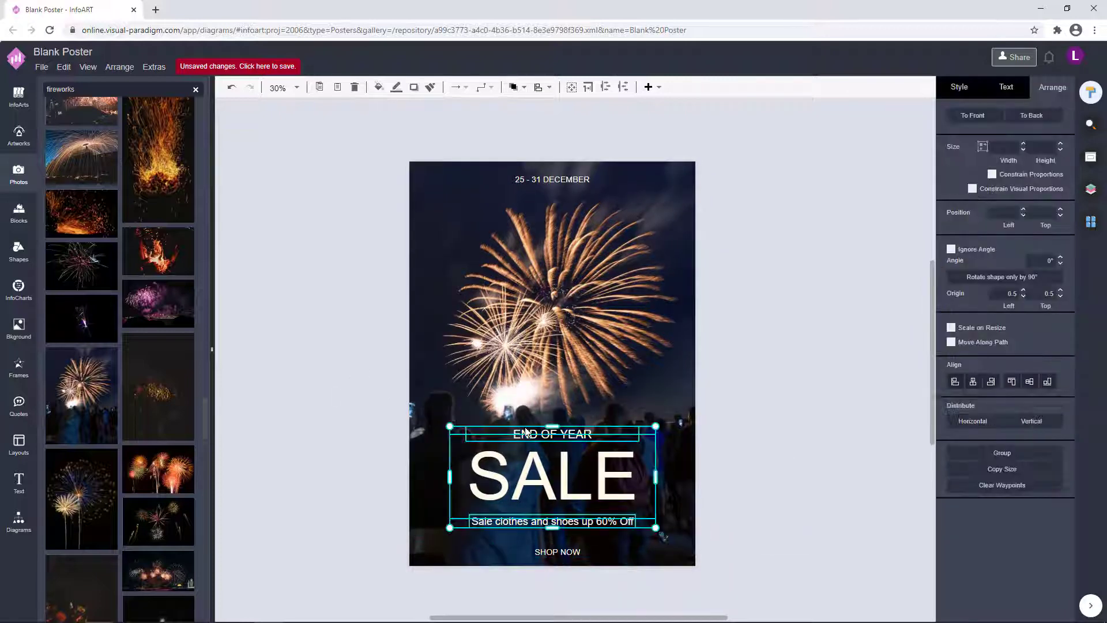
{"action": "left_click", "coordinate": [771, 461]}
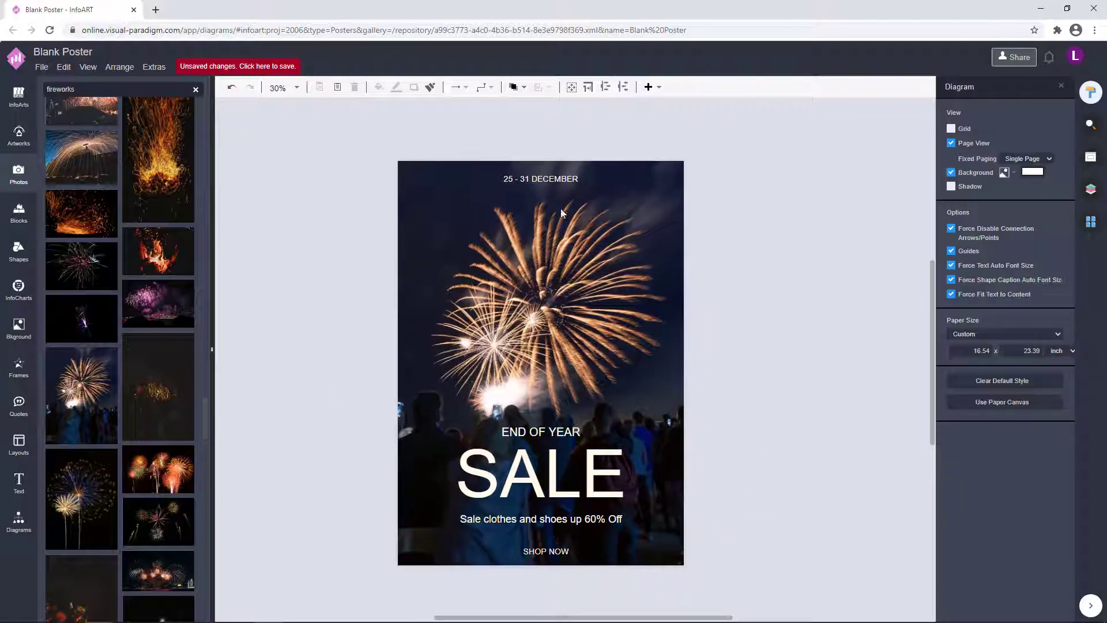
{"action": "key", "text": "Tab"}
{"action": "left_click", "coordinate": [740, 444]}
{"action": "left_click", "coordinate": [612, 517]}
{"action": "left_click", "coordinate": [576, 532]}
{"action": "left_click", "coordinate": [576, 519]}
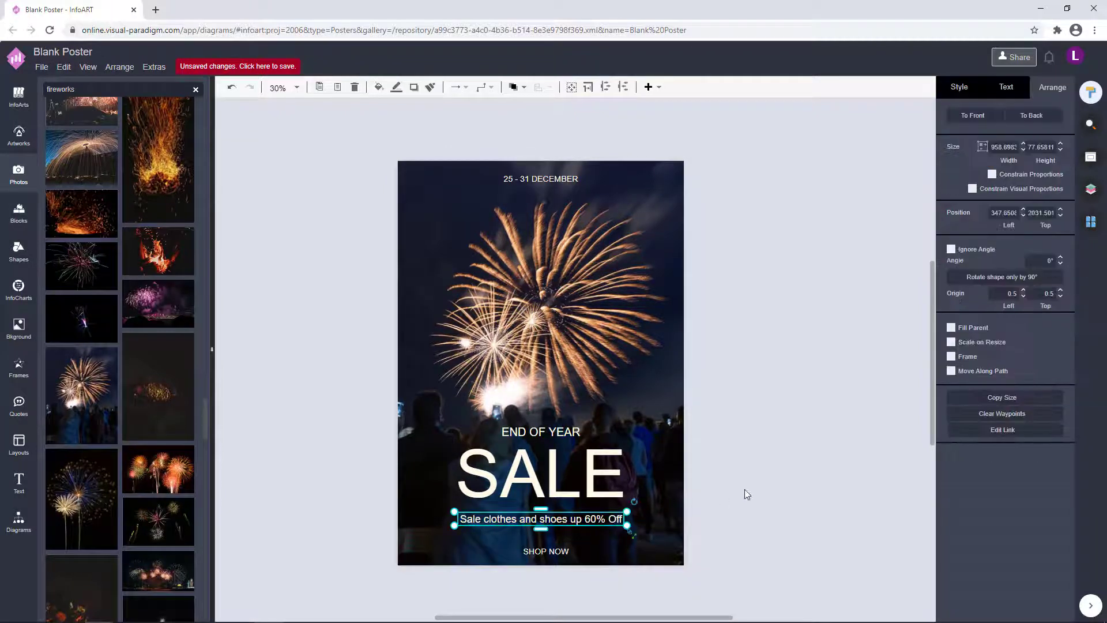
{"action": "left_click", "coordinate": [745, 489]}
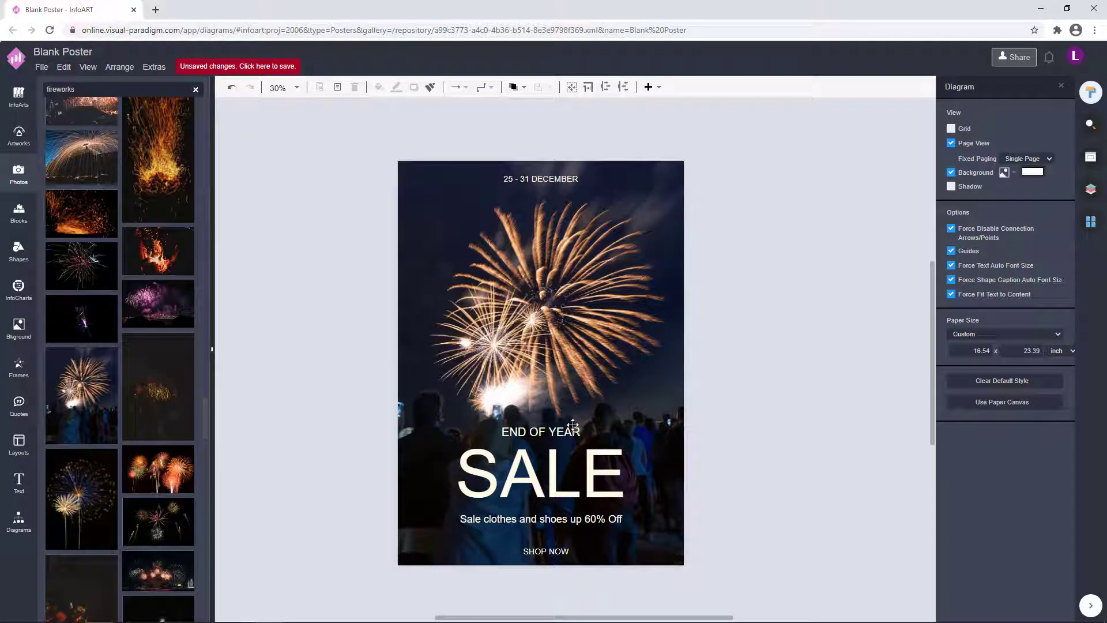
Set the date line, END OF YEAR and SHOP NOW texts to the Be Vietnam font.
{"action": "left_click", "coordinate": [573, 428]}
{"action": "left_click", "coordinate": [1006, 87]}
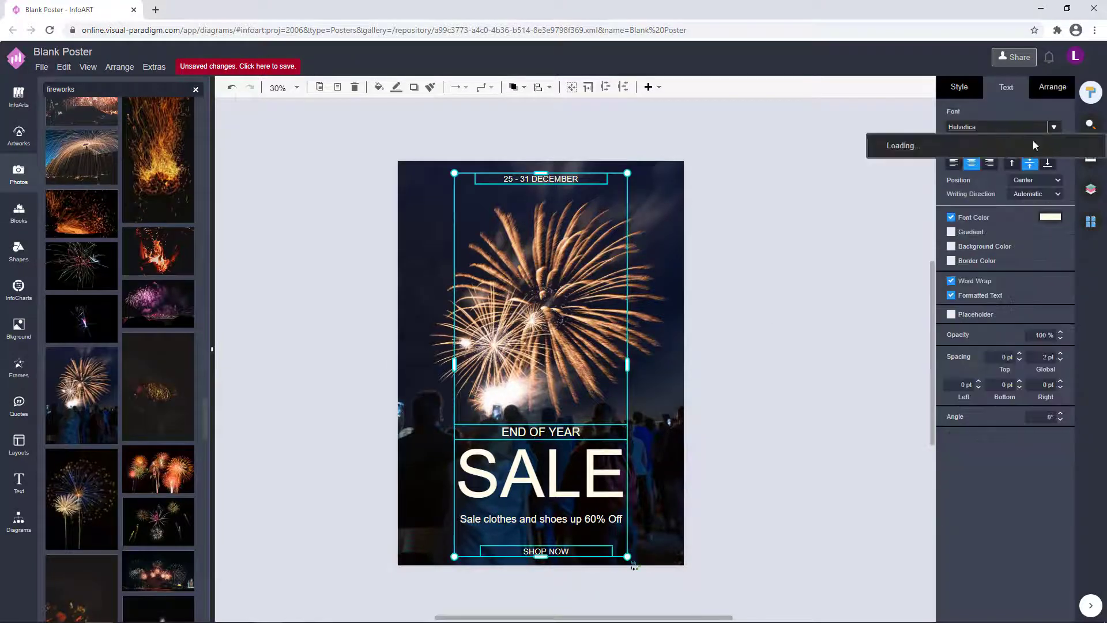
{"action": "scroll", "coordinate": [942, 327], "scroll_direction": "down", "scroll_amount": 10}
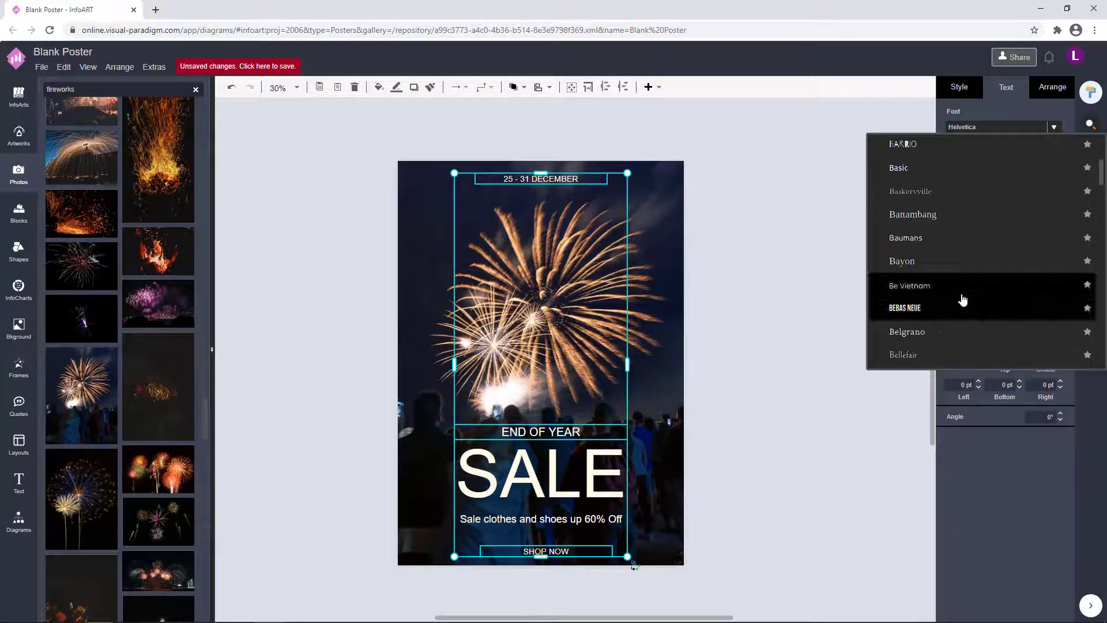
{"action": "left_click", "coordinate": [959, 300]}
Change the font of the SALE headline to Baumans.
{"action": "left_click", "coordinate": [577, 479]}
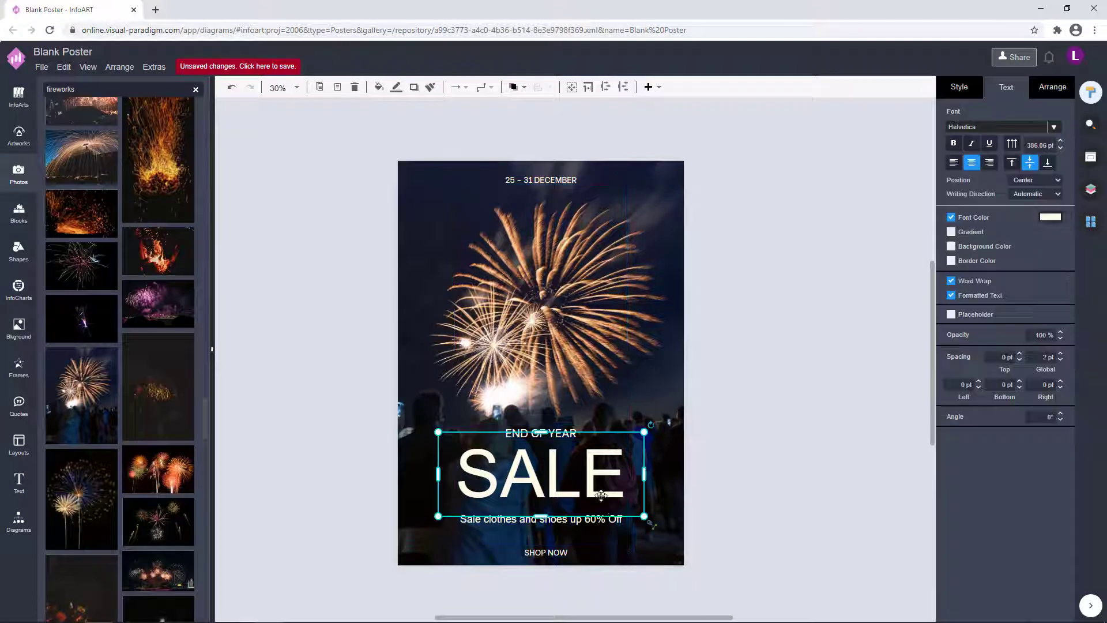
{"action": "left_click", "coordinate": [1056, 129]}
{"action": "scroll", "coordinate": [946, 285], "scroll_direction": "down", "scroll_amount": 10}
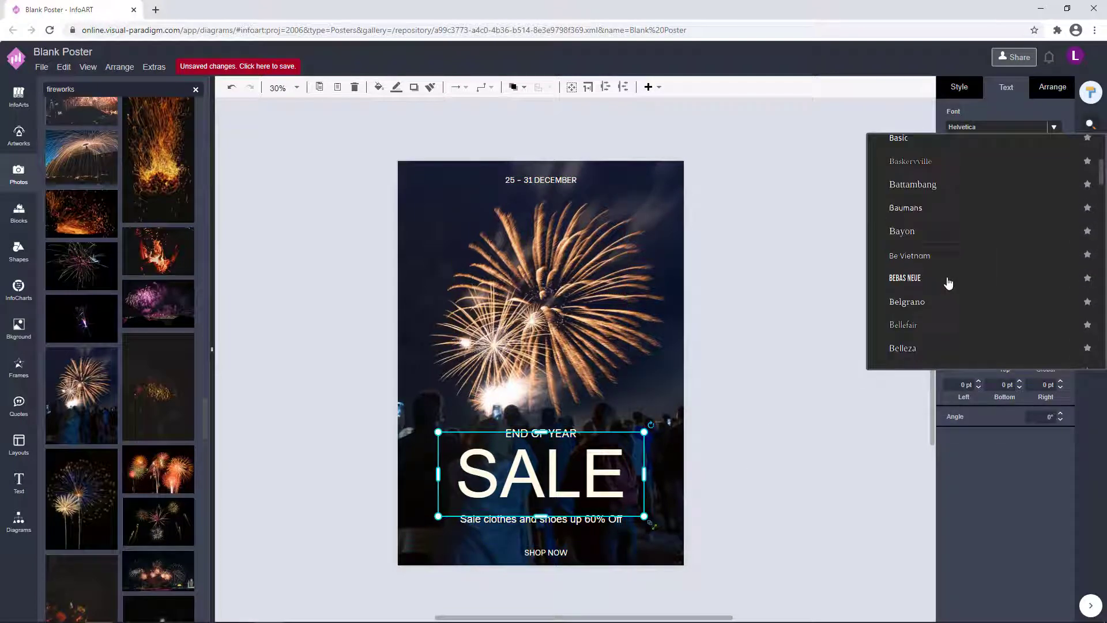
{"action": "left_click", "coordinate": [931, 233]}
{"action": "left_click", "coordinate": [843, 299]}
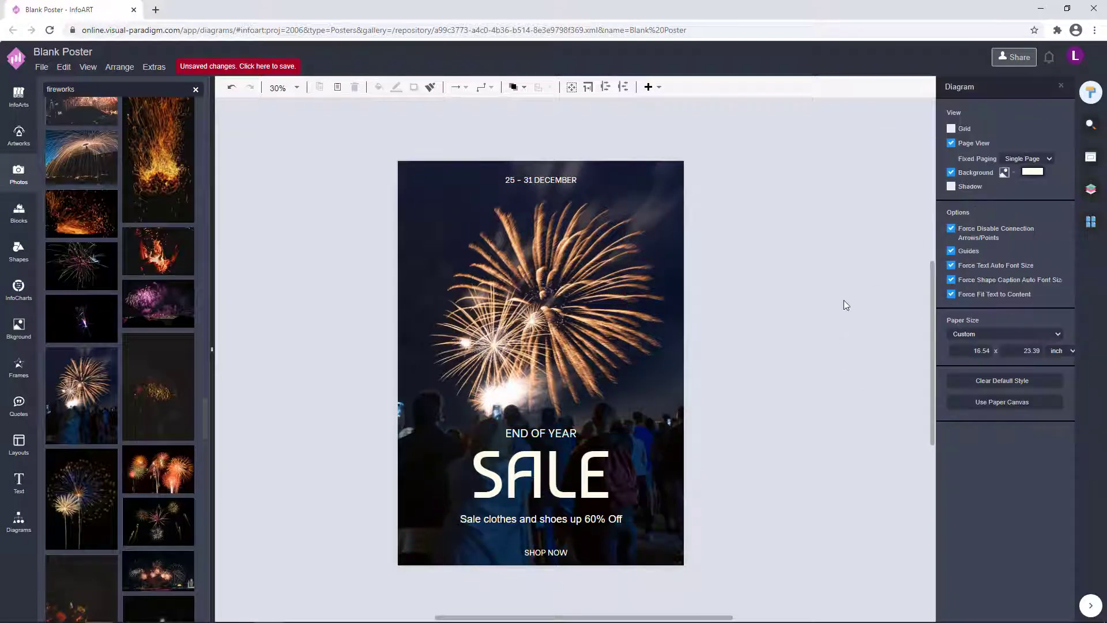
Change the font of the "Sale clothes and shoes up 60% Off" tagline to Bai Jamjuree.
{"action": "left_click", "coordinate": [619, 524]}
{"action": "left_click", "coordinate": [1054, 127]}
{"action": "scroll", "coordinate": [967, 277], "scroll_direction": "down", "scroll_amount": 5}
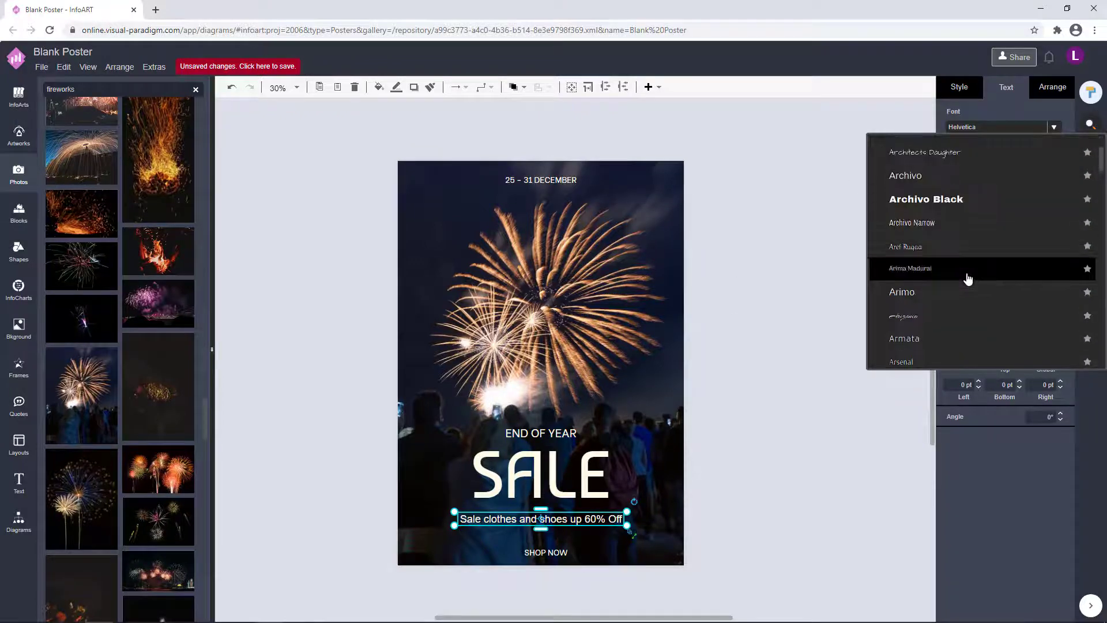
{"action": "scroll", "coordinate": [962, 298], "scroll_direction": "down", "scroll_amount": 3}
{"action": "left_click", "coordinate": [961, 299]}
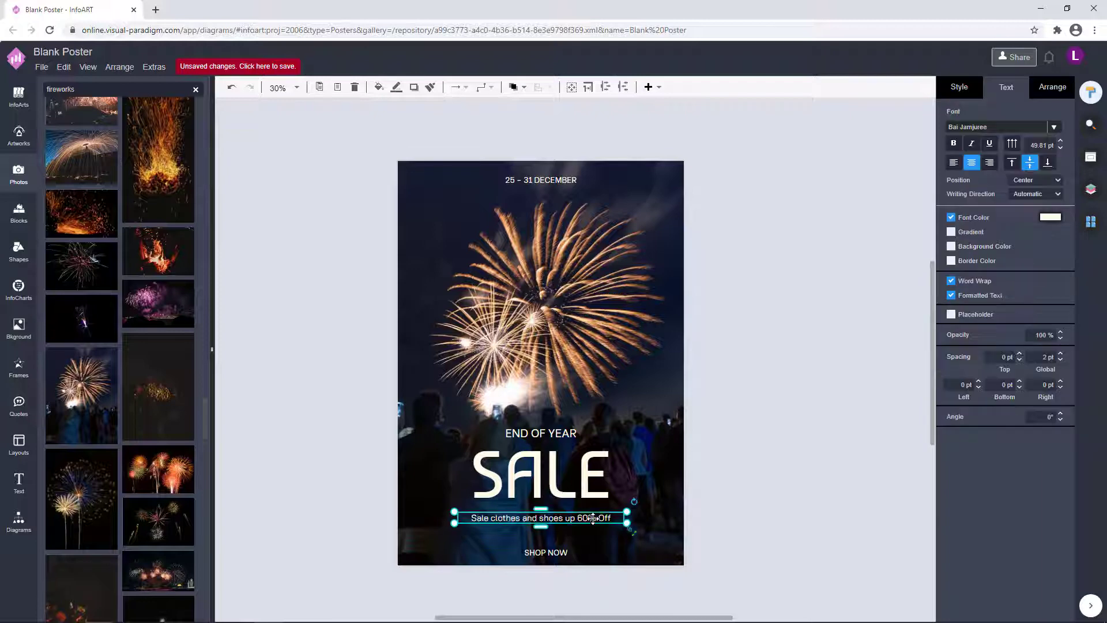
{"action": "left_click", "coordinate": [707, 510]}
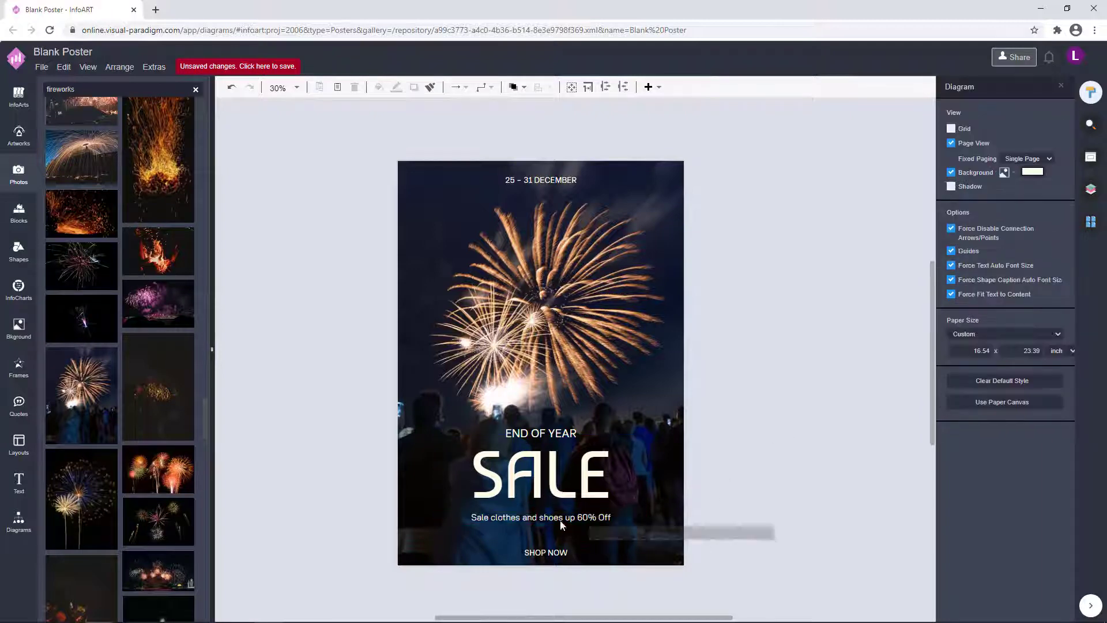
Enlarge the END OF YEAR, SALE and tagline texts slightly together and nudge the block up above SHOP NOW.
{"action": "left_click_drag", "start_coordinate": [777, 540], "coordinate": [330, 359]}
{"action": "left_click_drag", "start_coordinate": [649, 425], "coordinate": [655, 419]}
{"action": "left_click_drag", "start_coordinate": [591, 473], "coordinate": [586, 473]}
{"action": "left_click", "coordinate": [745, 430]}
{"action": "left_click", "coordinate": [680, 451]}
{"action": "left_click", "coordinate": [745, 430]}
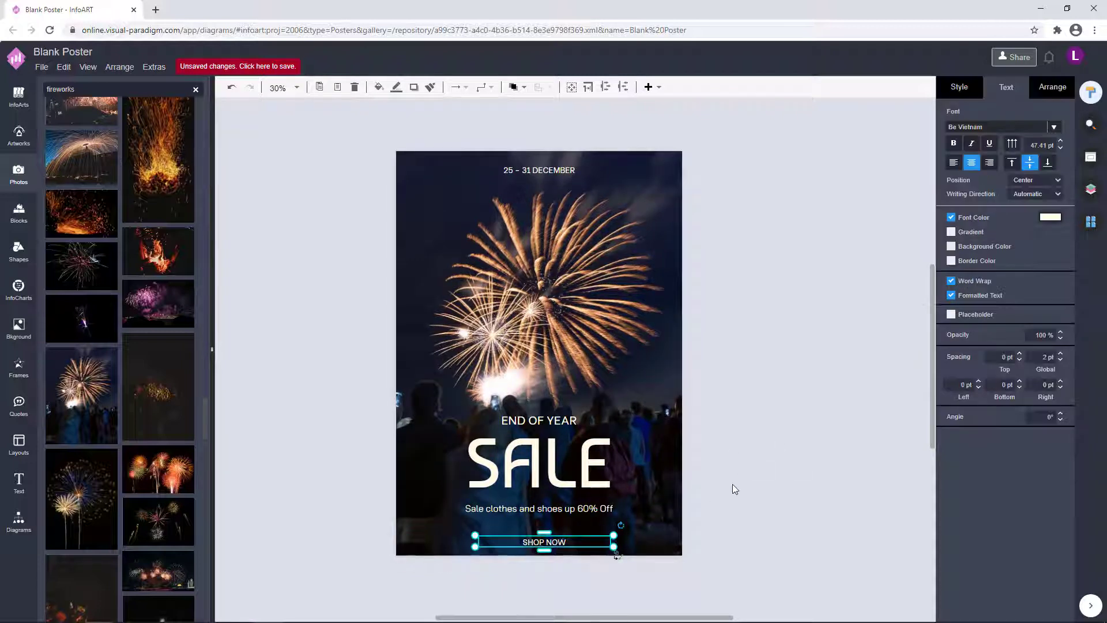
{"action": "left_click_drag", "start_coordinate": [804, 533], "coordinate": [295, 394]}
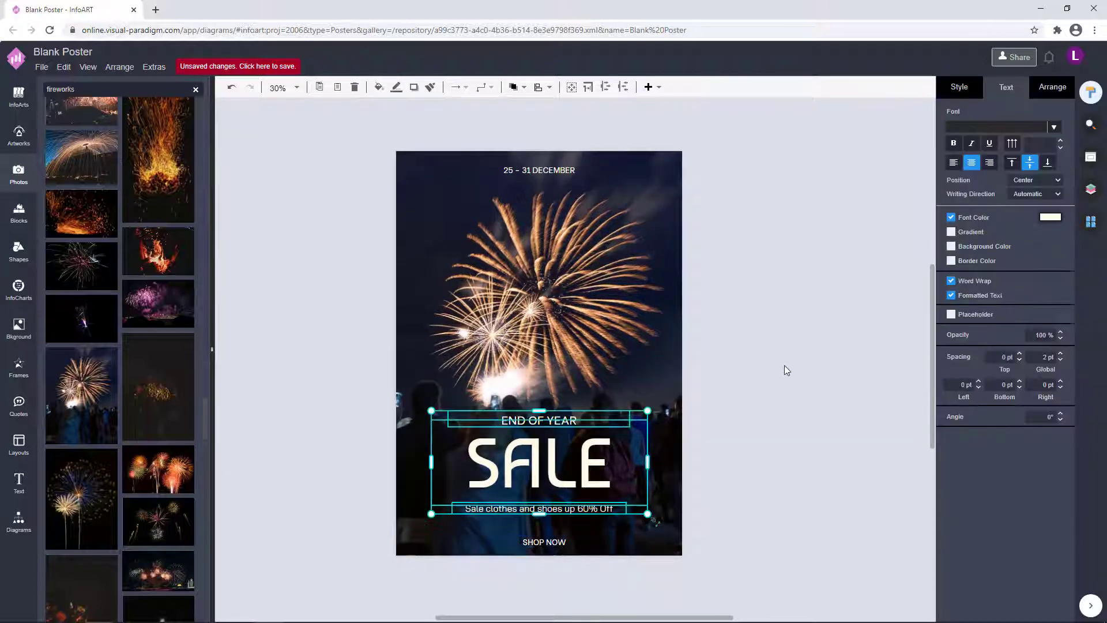
{"action": "left_click", "coordinate": [786, 368]}
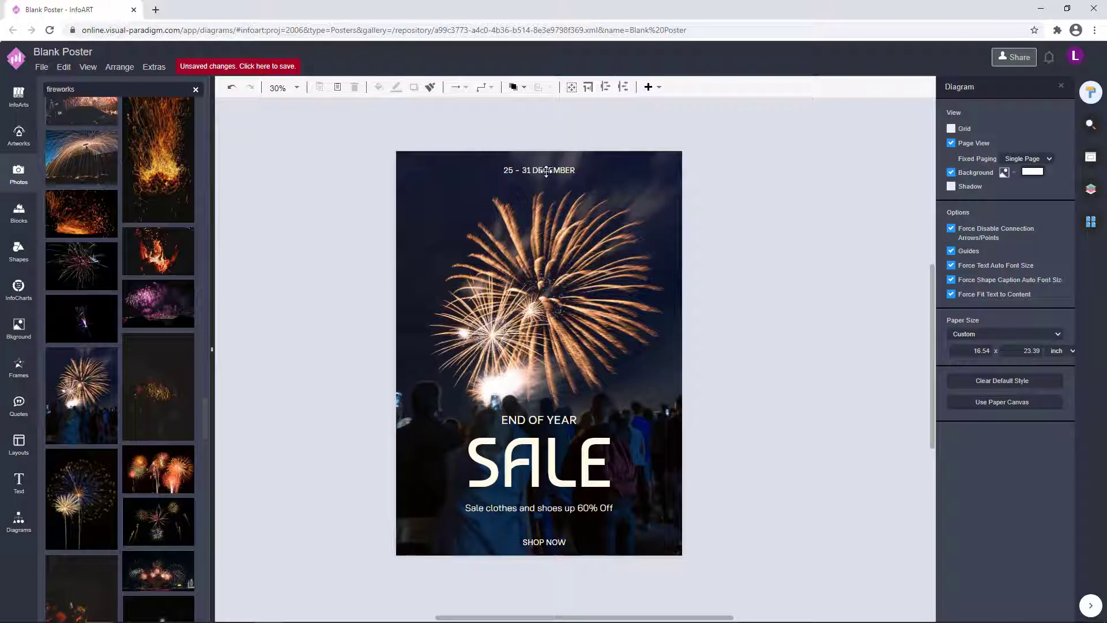
Set the font color of all five poster texts to FFFBE8.
{"action": "left_click", "coordinate": [581, 452]}
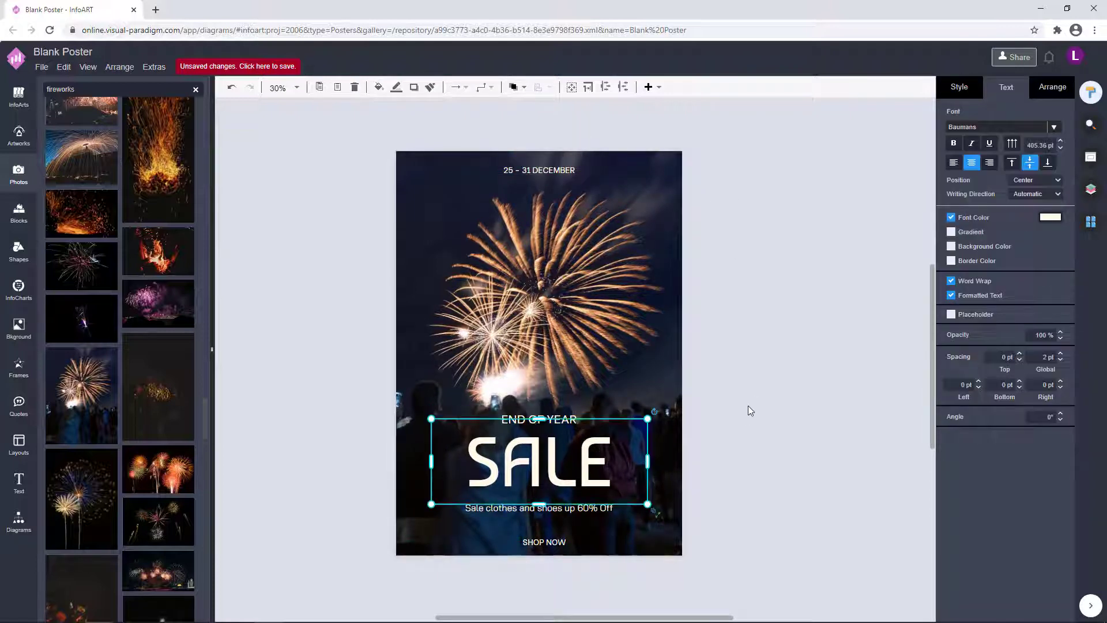
{"action": "left_click", "coordinate": [580, 464]}
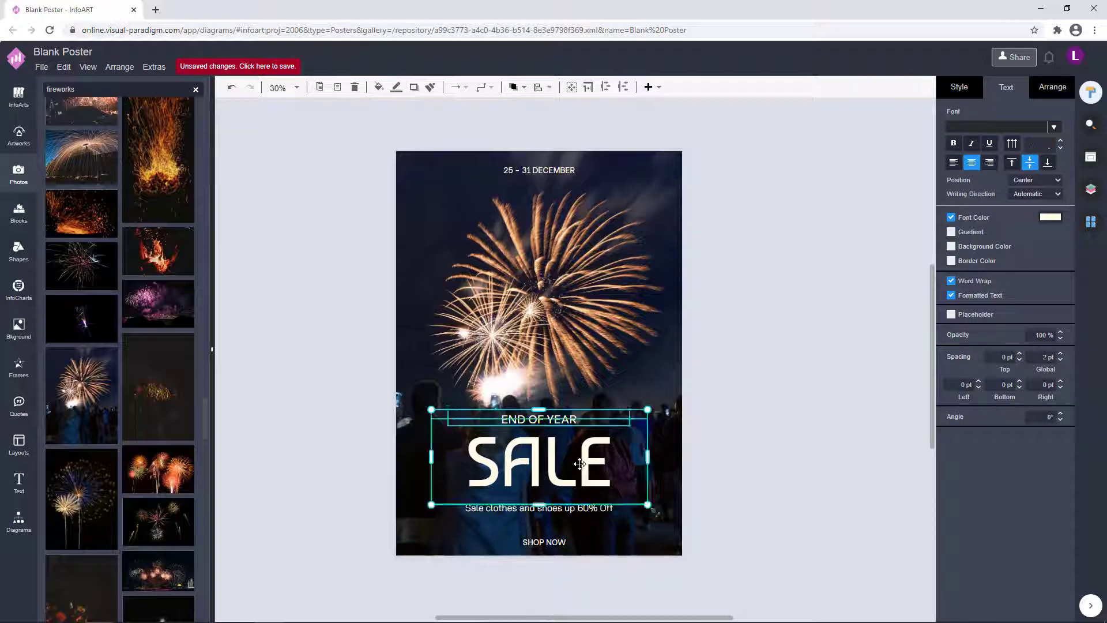
{"action": "left_click", "coordinate": [594, 508], "text": "shift"}
{"action": "left_click", "coordinate": [548, 541], "text": "shift"}
{"action": "left_click", "coordinate": [547, 167], "text": "shift"}
{"action": "left_click", "coordinate": [1050, 217]}
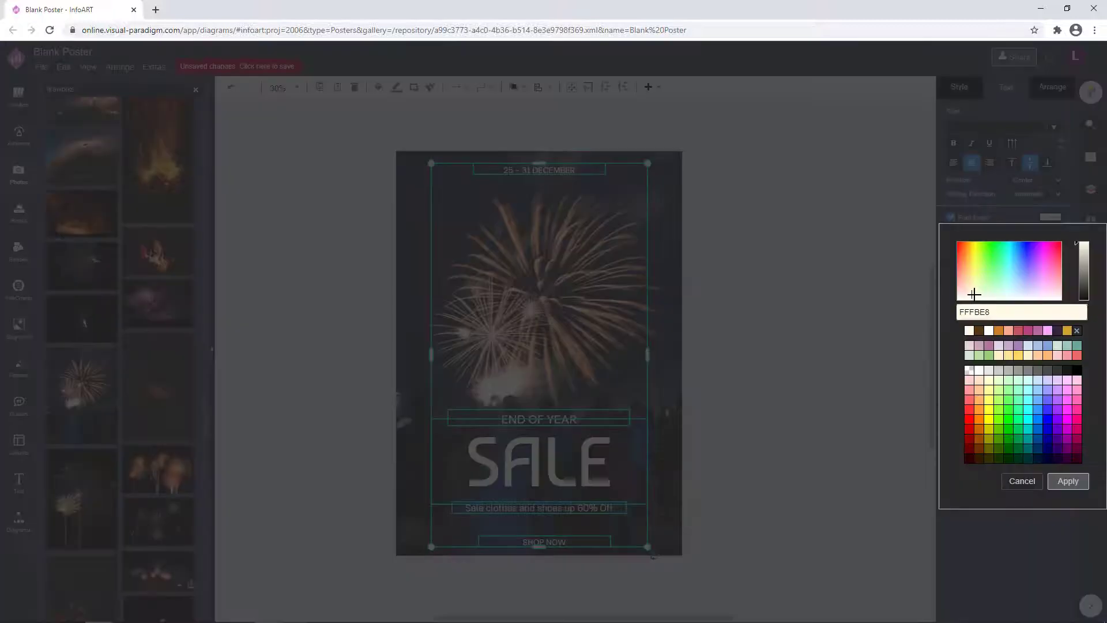
{"action": "left_click", "coordinate": [1068, 481]}
{"action": "left_click", "coordinate": [788, 427]}
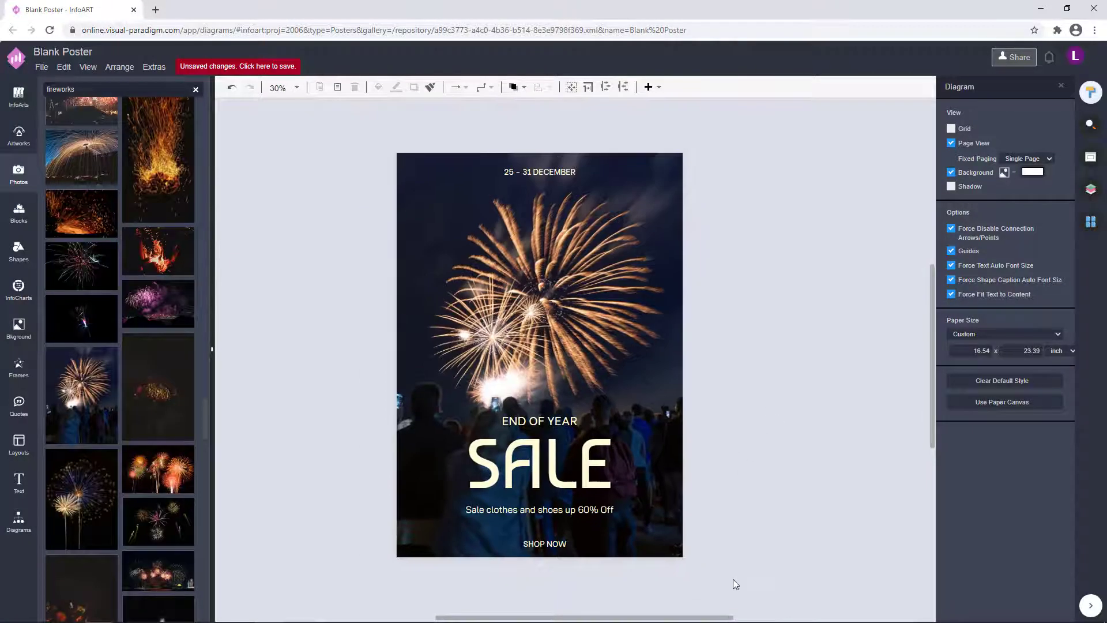
Set the font color of all five poster texts to the stronger pale yellow FFF9C7.
{"action": "left_click_drag", "start_coordinate": [732, 583], "coordinate": [452, 128]}
{"action": "left_click", "coordinate": [1050, 217]}
{"action": "left_click", "coordinate": [971, 286]}
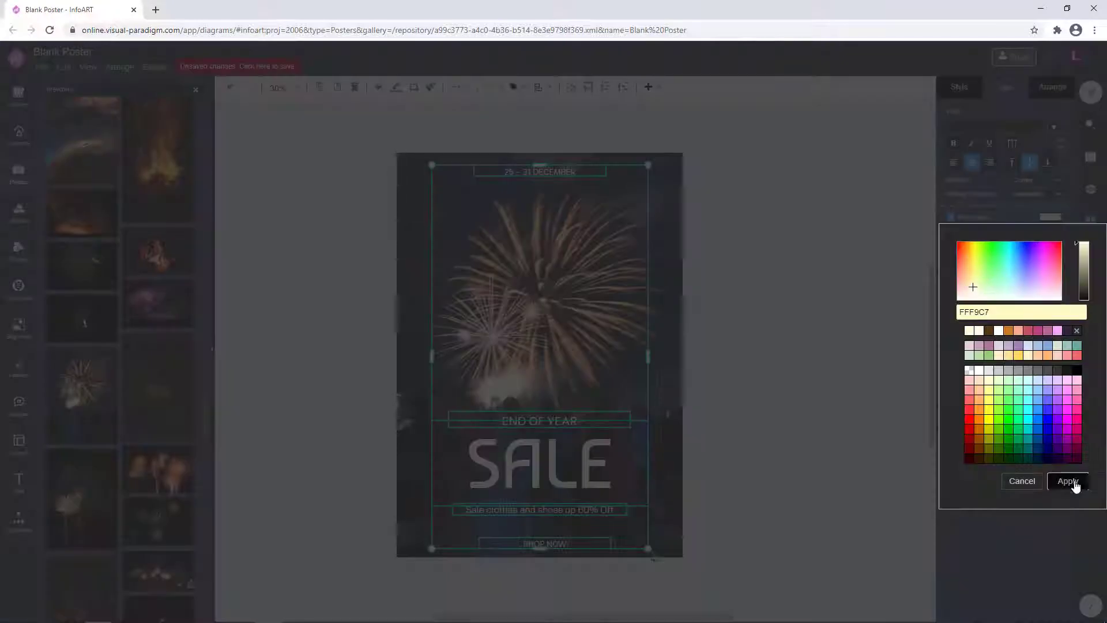
{"action": "left_click", "coordinate": [1070, 482]}
{"action": "left_click", "coordinate": [754, 405]}
{"action": "scroll", "coordinate": [721, 358], "scroll_direction": "down", "scroll_amount": 1}
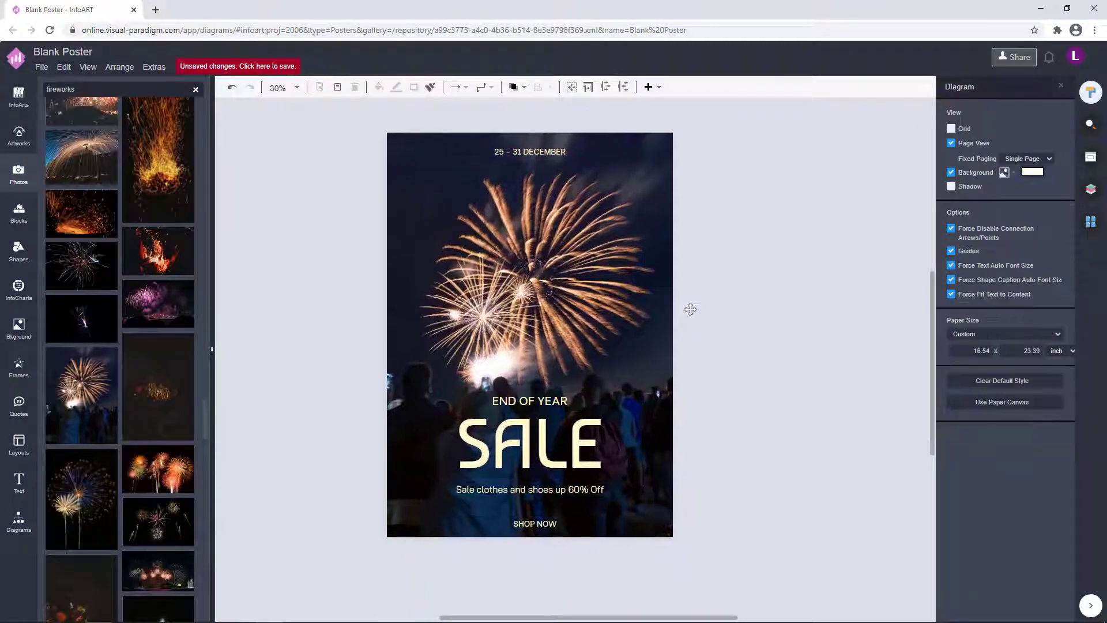
{"action": "left_click", "coordinate": [532, 522]}
{"action": "left_click", "coordinate": [788, 512]}
{"action": "scroll", "coordinate": [788, 511], "scroll_direction": "right", "scroll_amount": 1}
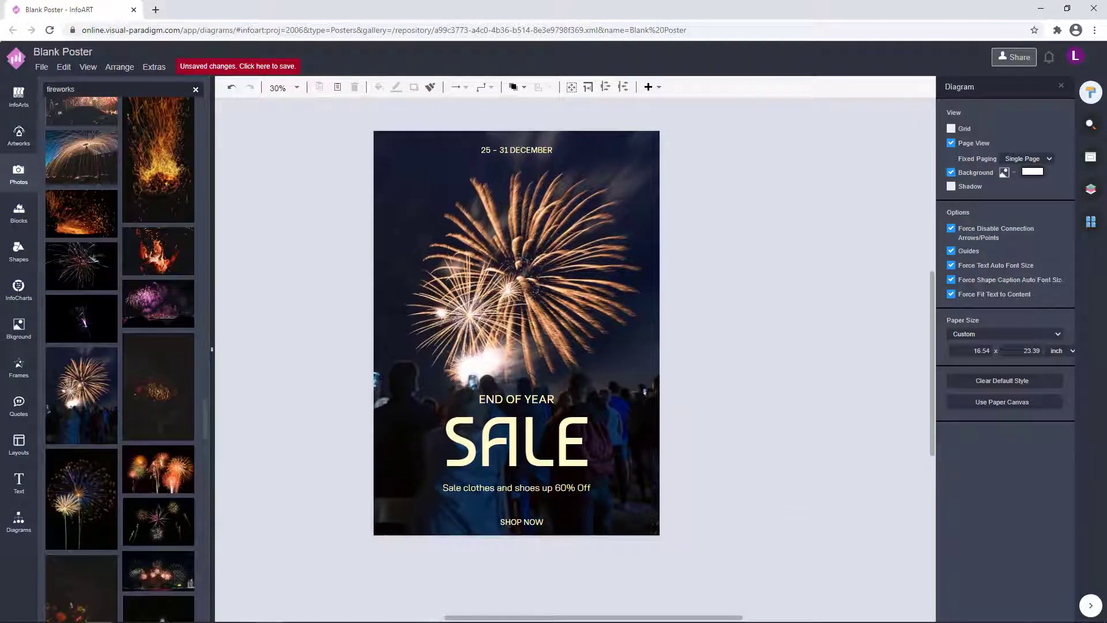
{"action": "left_click_drag", "start_coordinate": [734, 367], "coordinate": [740, 378]}
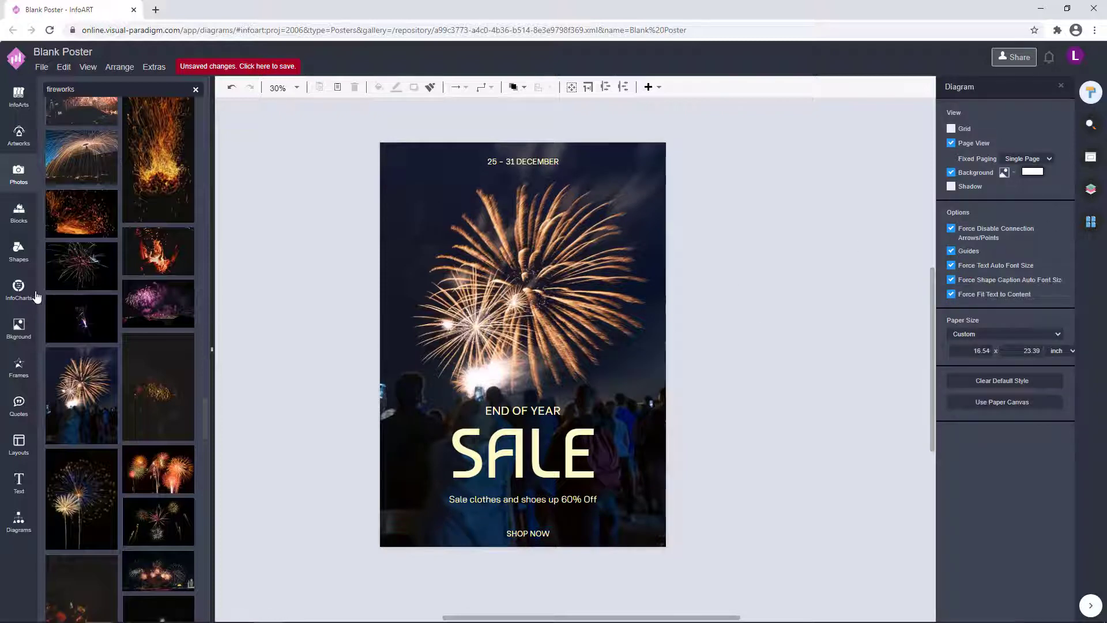
{"action": "scroll", "coordinate": [75, 338], "scroll_direction": "down", "scroll_amount": 4}
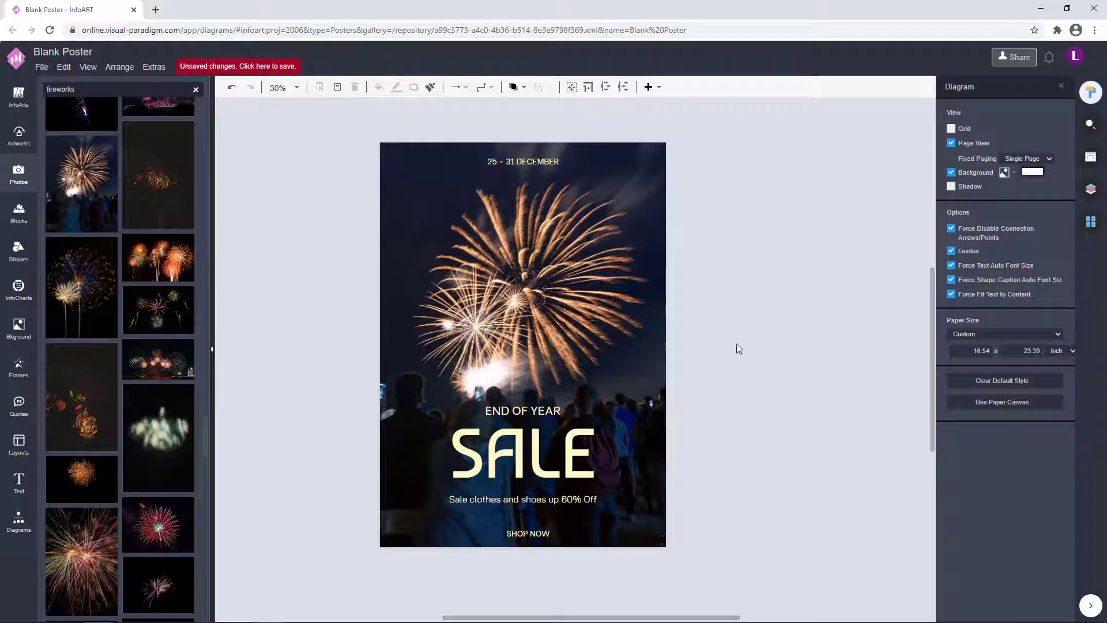
{"action": "left_click", "coordinate": [19, 521]}
{"action": "left_click_drag", "start_coordinate": [152, 346], "coordinate": [403, 247]}
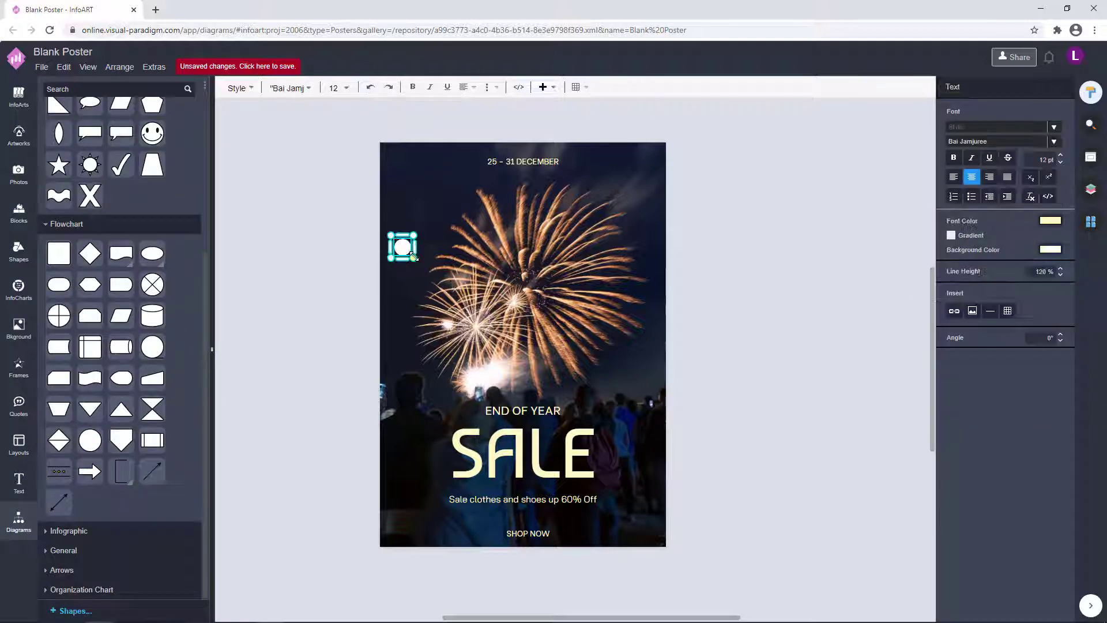
{"action": "key", "text": "Delete"}
Add a small circle to the left of the fireworks, with a pale yellow fill and no outline.
{"action": "left_click", "coordinate": [63, 550]}
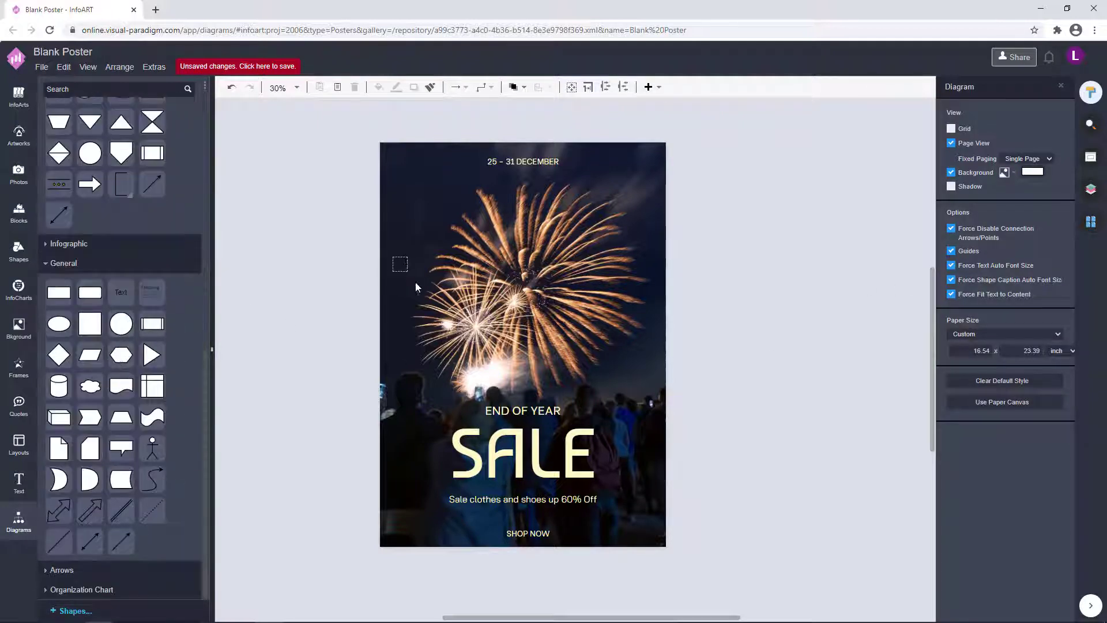
{"action": "left_click_drag", "start_coordinate": [416, 286], "coordinate": [401, 263]}
{"action": "left_click", "coordinate": [937, 85]}
{"action": "left_click", "coordinate": [1059, 203]}
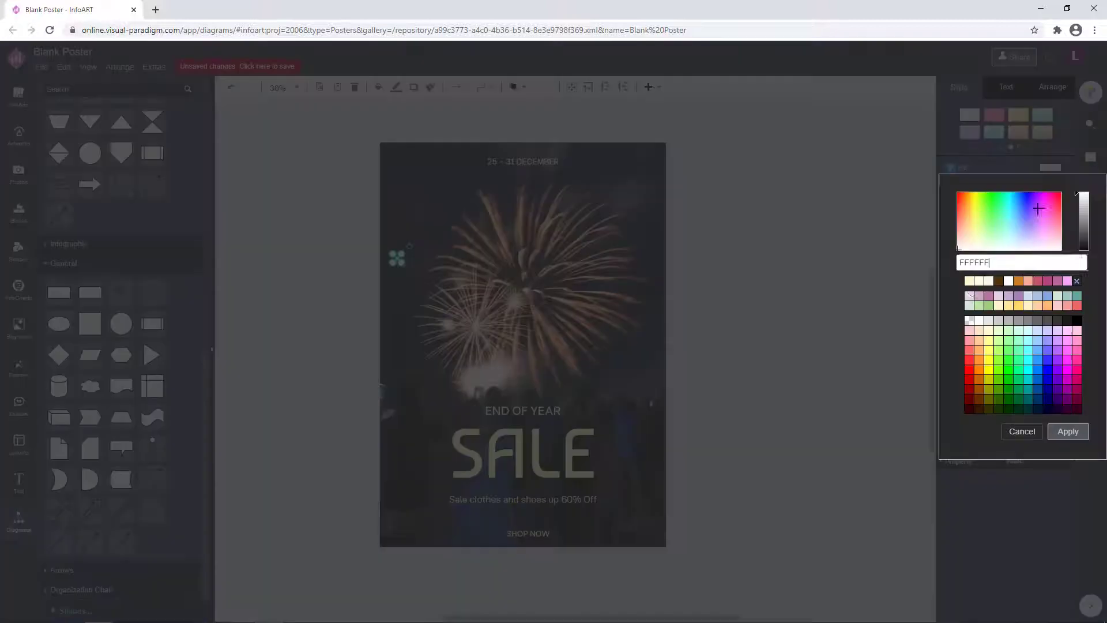
{"action": "left_click", "coordinate": [972, 289]}
{"action": "left_click", "coordinate": [1071, 430]}
{"action": "left_click", "coordinate": [417, 282]}
{"action": "left_click", "coordinate": [397, 258]}
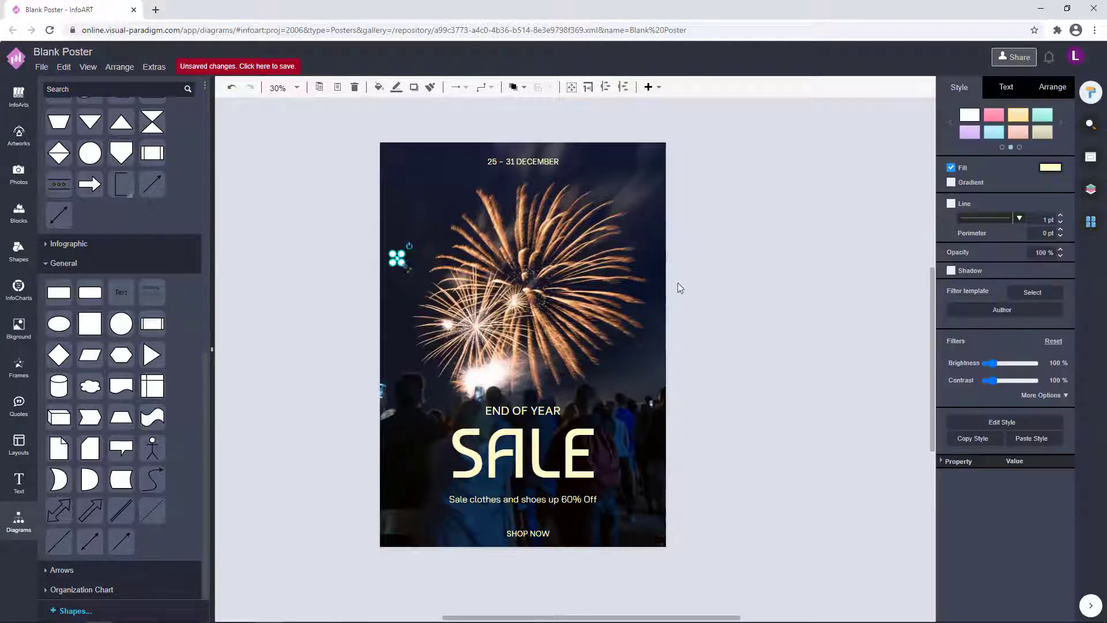
{"action": "left_click", "coordinate": [711, 278]}
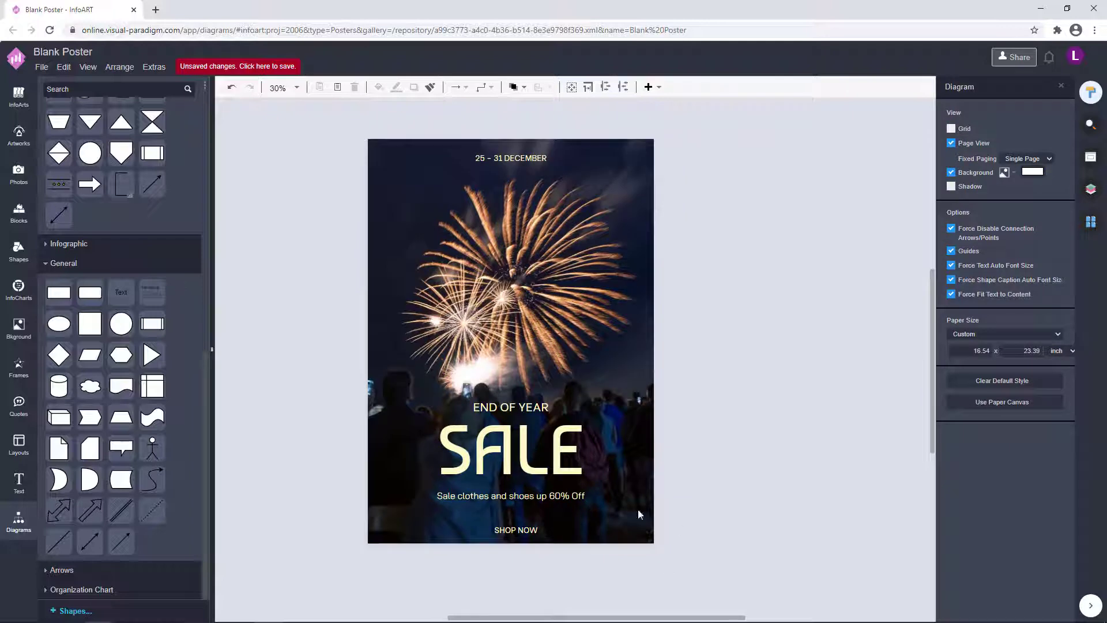
Nudge the texts in the poster's lower part slightly upward to even out their spacing.
{"action": "left_click", "coordinate": [605, 519]}
{"action": "left_click", "coordinate": [579, 174]}
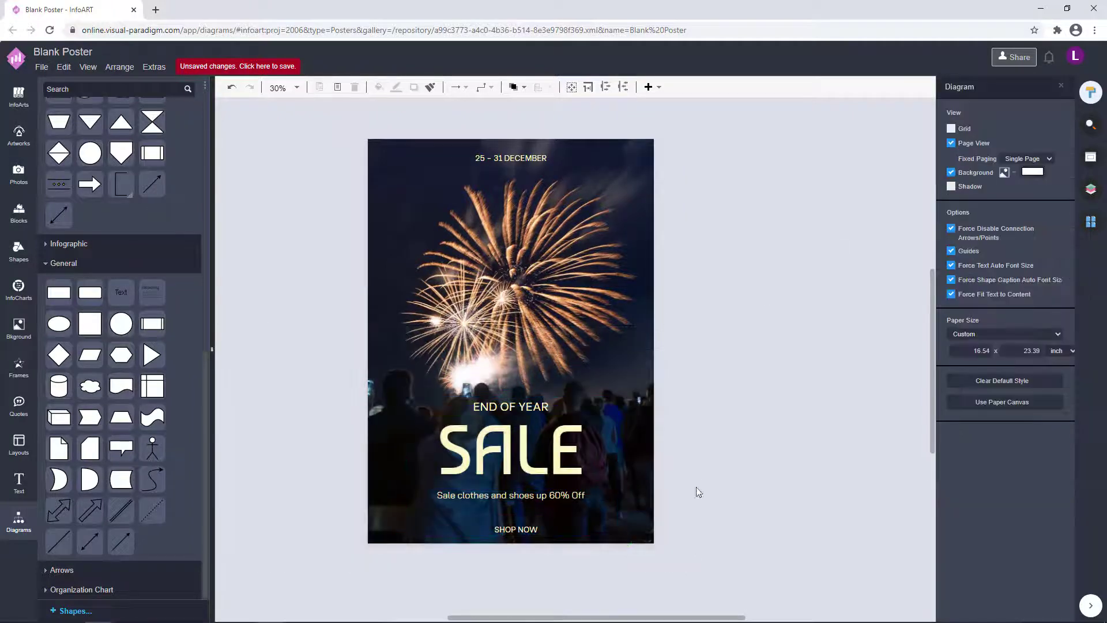
{"action": "left_click_drag", "start_coordinate": [719, 581], "coordinate": [326, 336]}
{"action": "left_click", "coordinate": [751, 306]}
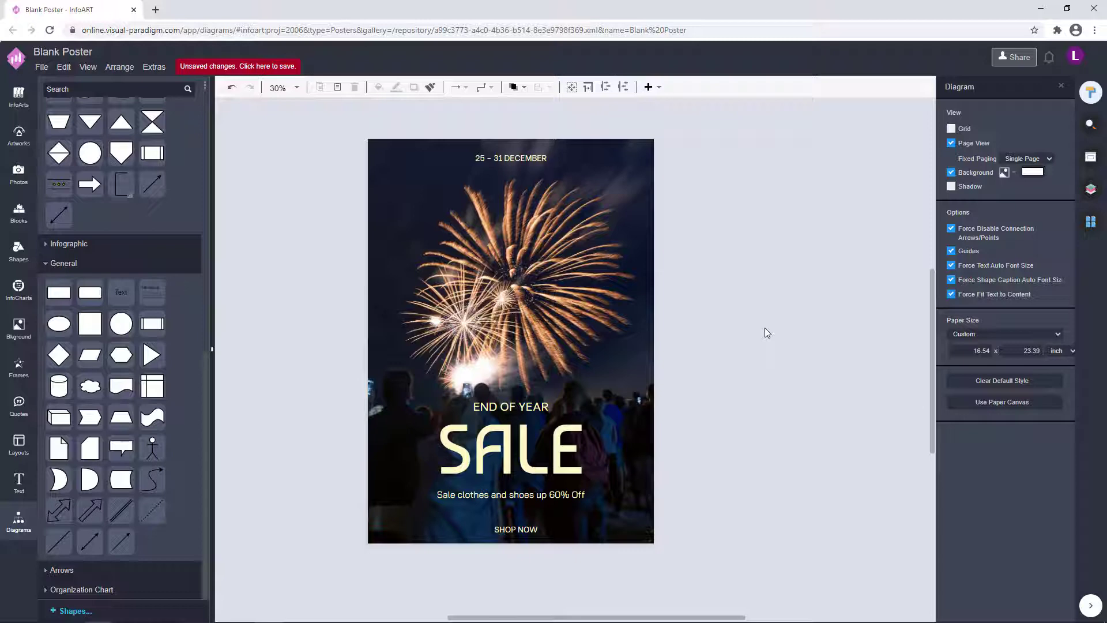
{"action": "left_click", "coordinate": [1033, 172]}
{"action": "left_click", "coordinate": [1014, 439]}
{"action": "left_click_drag", "start_coordinate": [713, 572], "coordinate": [268, 405]}
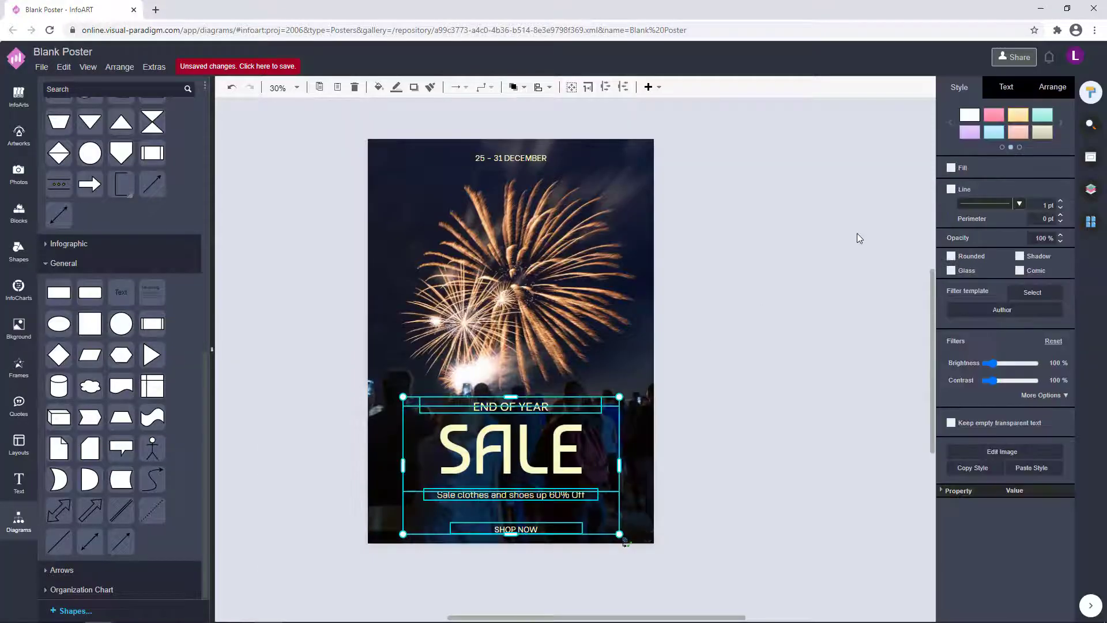
{"action": "left_click", "coordinate": [856, 233]}
Show the layers and move all five poster texts off the poster into the empty area beside it.
{"action": "left_click", "coordinate": [1090, 189]}
{"action": "left_click", "coordinate": [568, 231]}
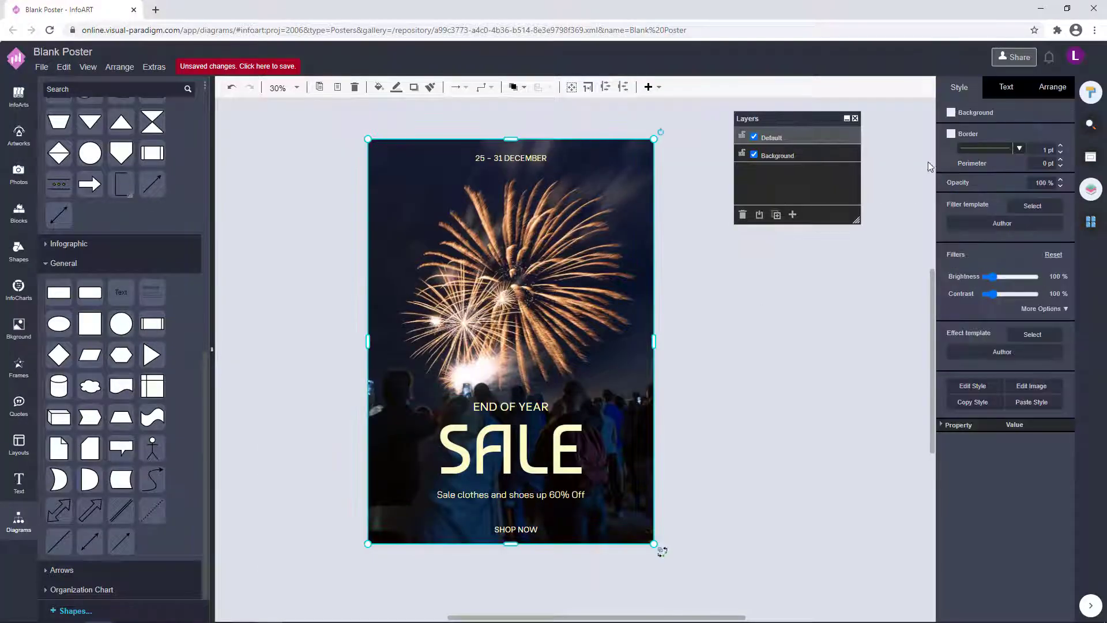
{"action": "left_click", "coordinate": [793, 281]}
{"action": "left_click", "coordinate": [511, 450]}
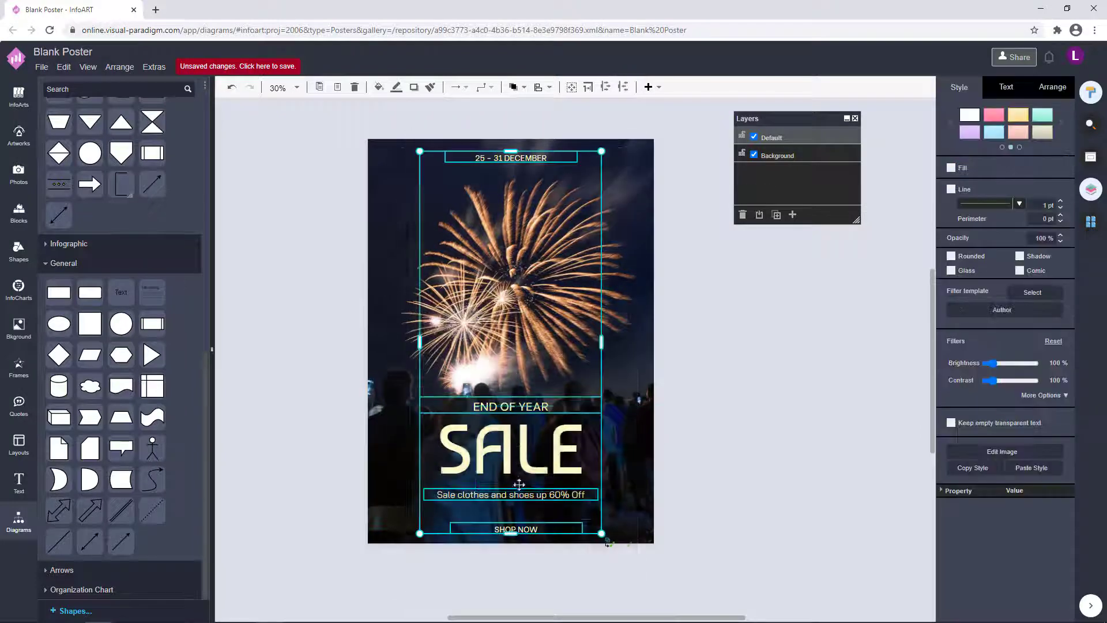
{"action": "left_click_drag", "start_coordinate": [511, 450], "coordinate": [718, 545]}
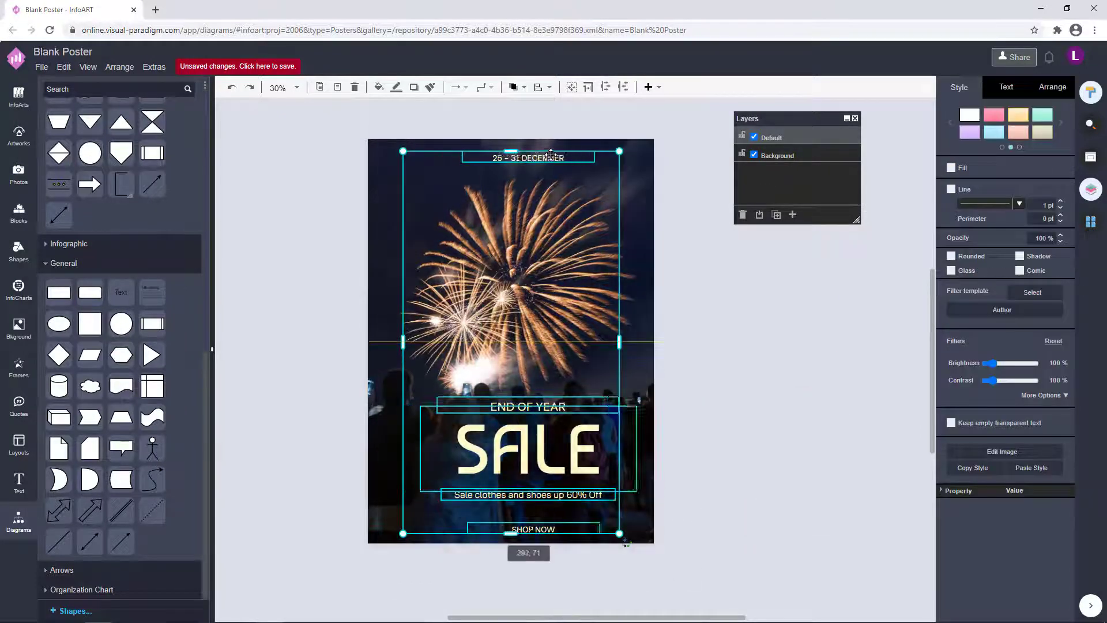
{"action": "left_click_drag", "start_coordinate": [507, 346], "coordinate": [782, 346]}
{"action": "left_click", "coordinate": [631, 309]}
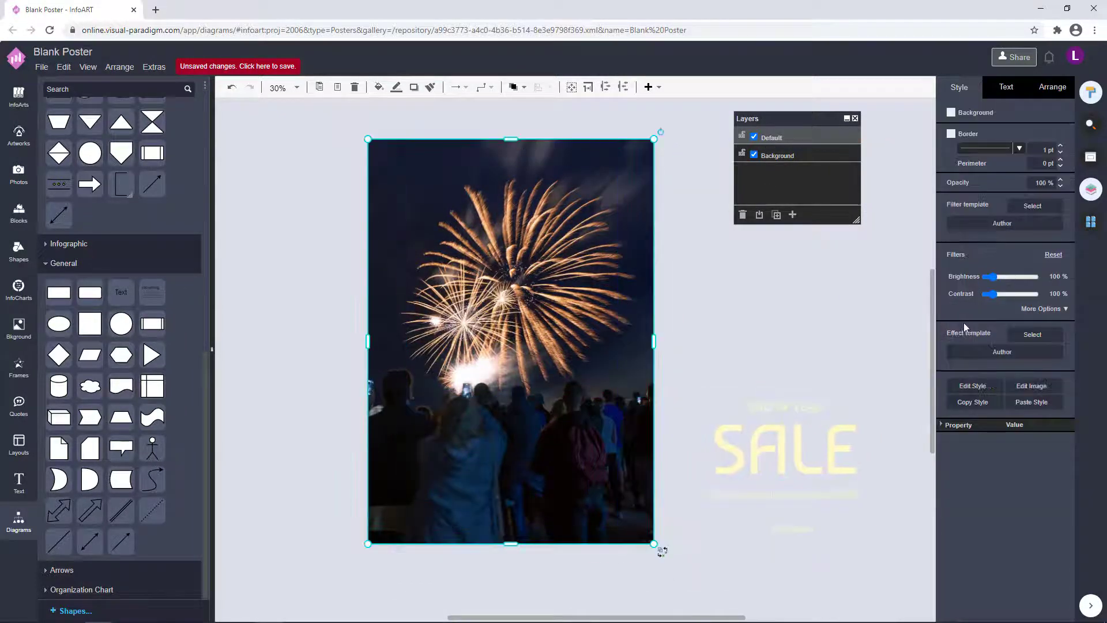
Add a rectangle from the general shapes and stretch it to cover the whole fireworks photo.
{"action": "left_click", "coordinate": [311, 241]}
{"action": "left_click_drag", "start_coordinate": [59, 293], "coordinate": [430, 442]}
{"action": "left_click_drag", "start_coordinate": [422, 354], "coordinate": [385, 262]}
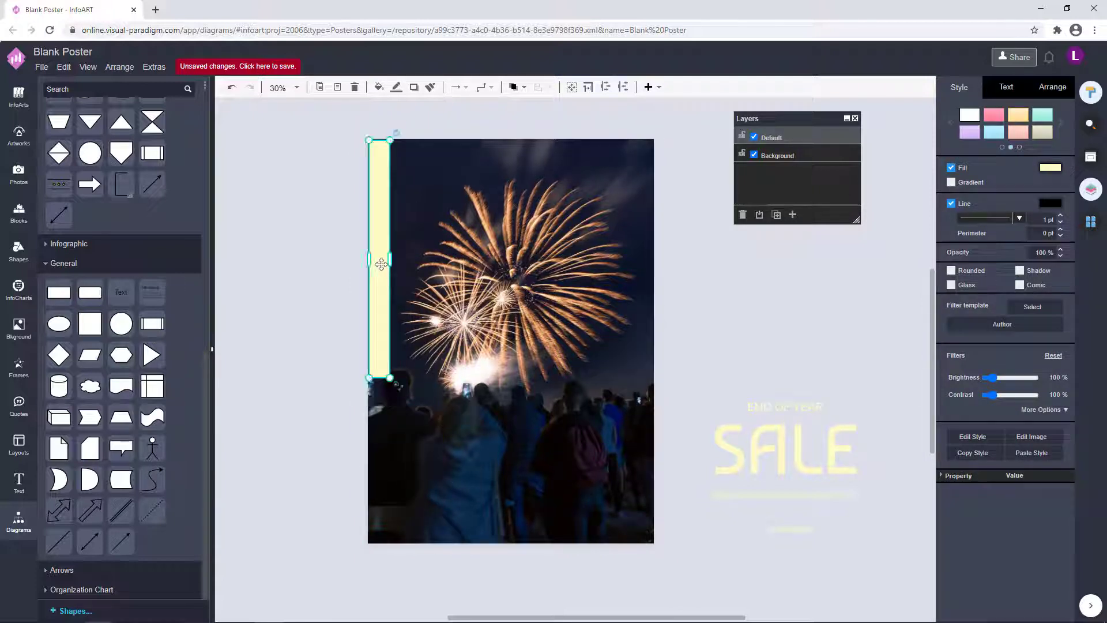
{"action": "left_click_drag", "start_coordinate": [389, 259], "coordinate": [653, 259]}
{"action": "left_click_drag", "start_coordinate": [511, 377], "coordinate": [511, 543]}
{"action": "left_click_drag", "start_coordinate": [368, 342], "coordinate": [366, 344]}
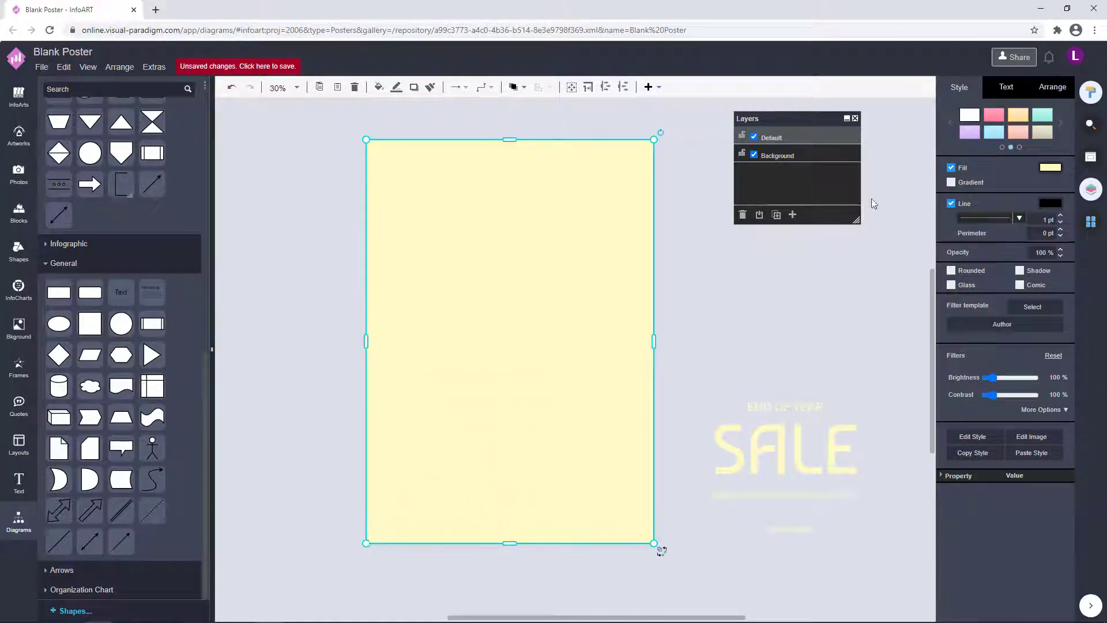
Try the covering rectangle without an outline at 50% opacity, and delete it.
{"action": "left_click", "coordinate": [720, 317]}
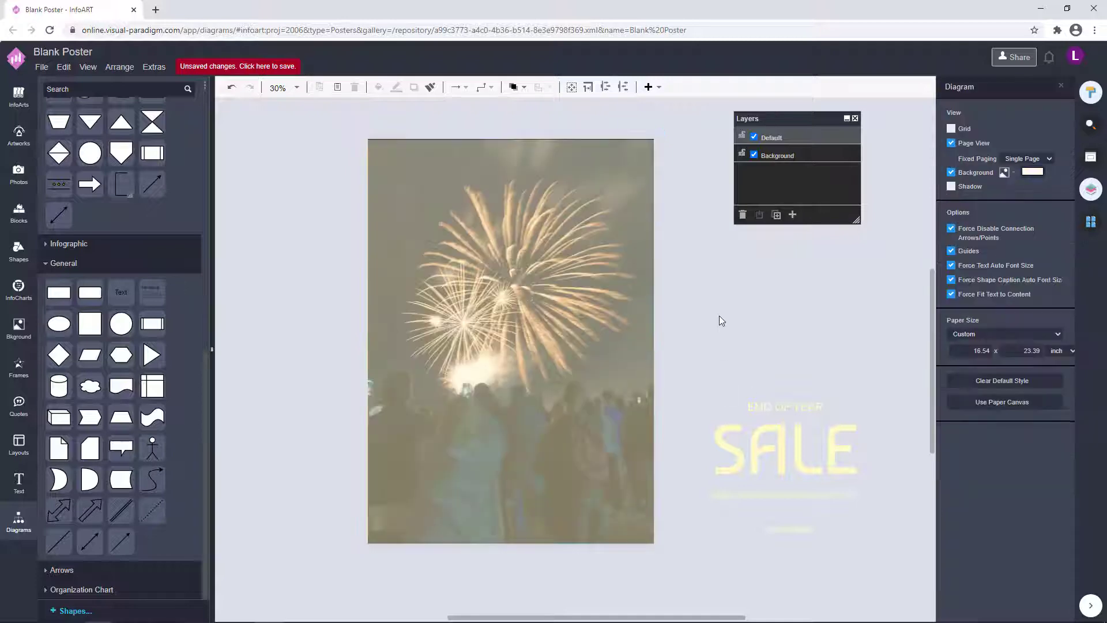
{"action": "left_click", "coordinate": [618, 316]}
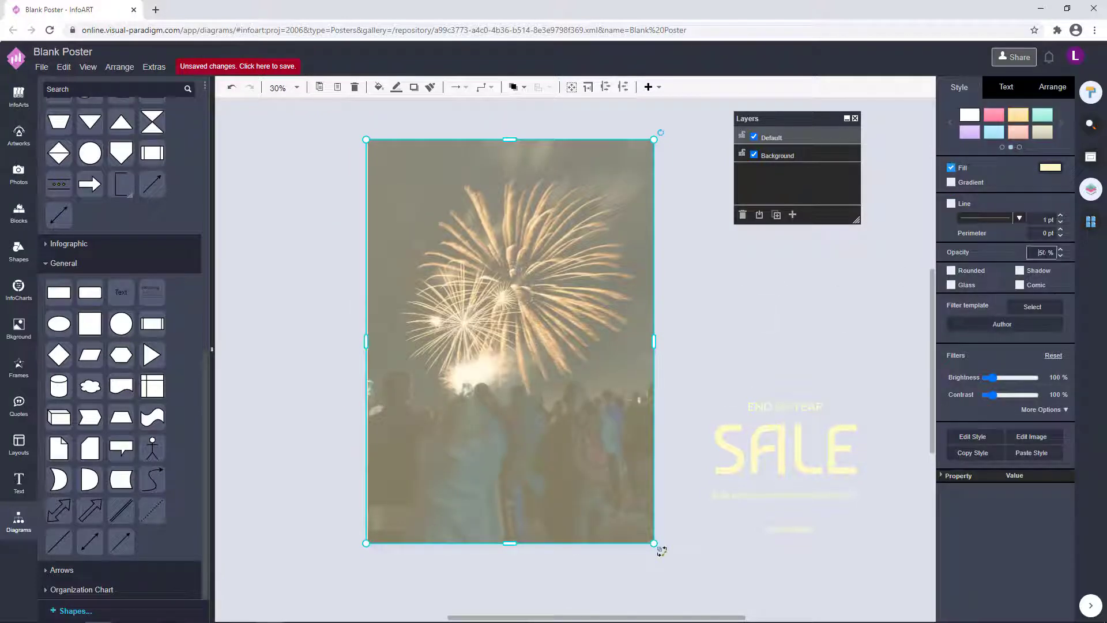
{"action": "left_click", "coordinate": [756, 341]}
{"action": "left_click", "coordinate": [563, 322]}
{"action": "left_click", "coordinate": [721, 337]}
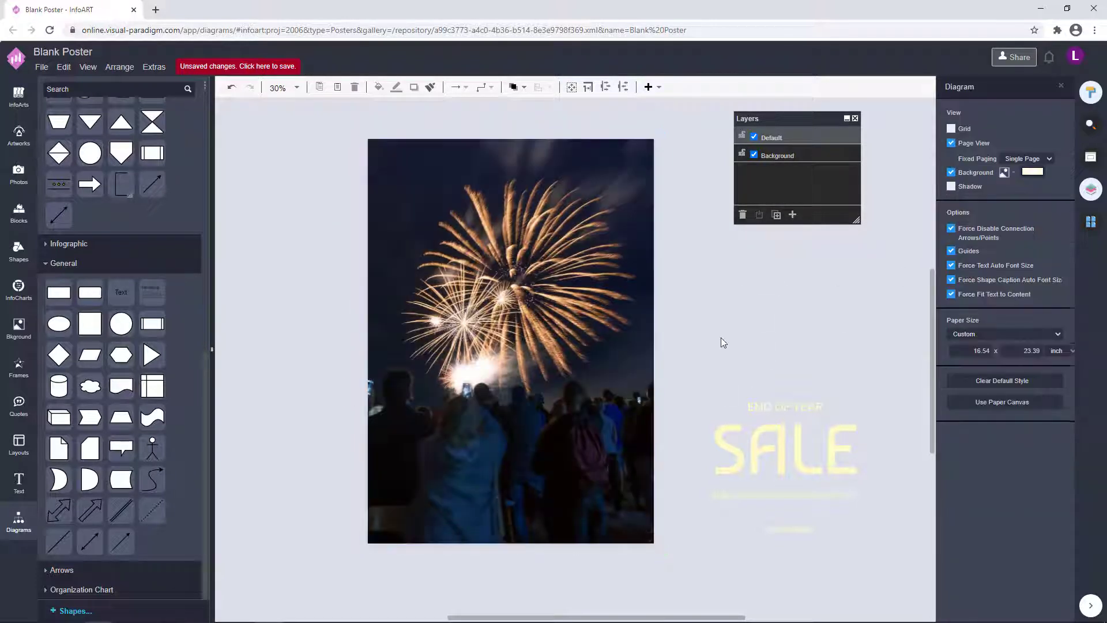
Apply an overlay filter in the dark color 38202F to the fireworks photo.
{"action": "scroll", "coordinate": [749, 339], "scroll_direction": "up", "scroll_amount": 1}
{"action": "left_click_drag", "start_coordinate": [750, 339], "coordinate": [728, 328]}
{"action": "left_click", "coordinate": [530, 347]}
{"action": "left_click", "coordinate": [1047, 312]}
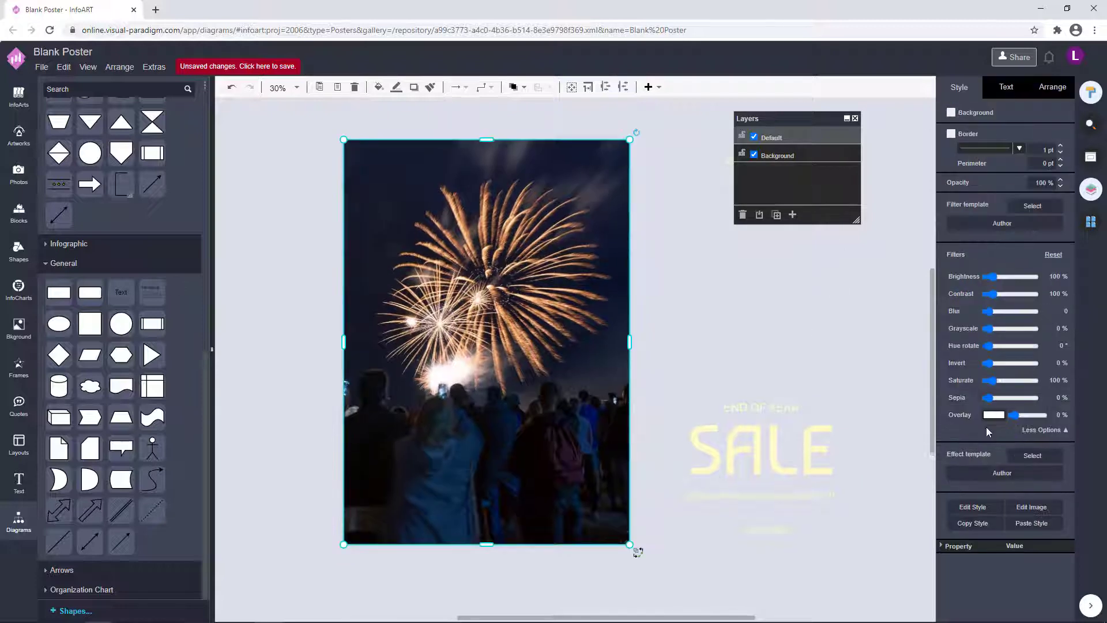
{"action": "left_click", "coordinate": [991, 415]}
{"action": "left_click", "coordinate": [1058, 444]}
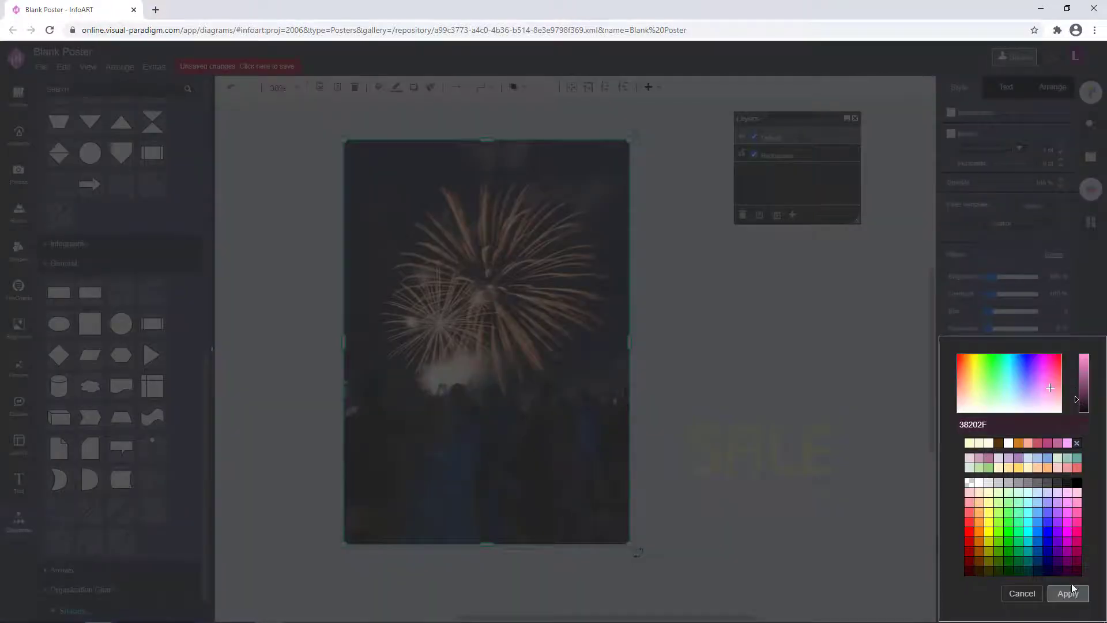
{"action": "left_click", "coordinate": [1068, 593]}
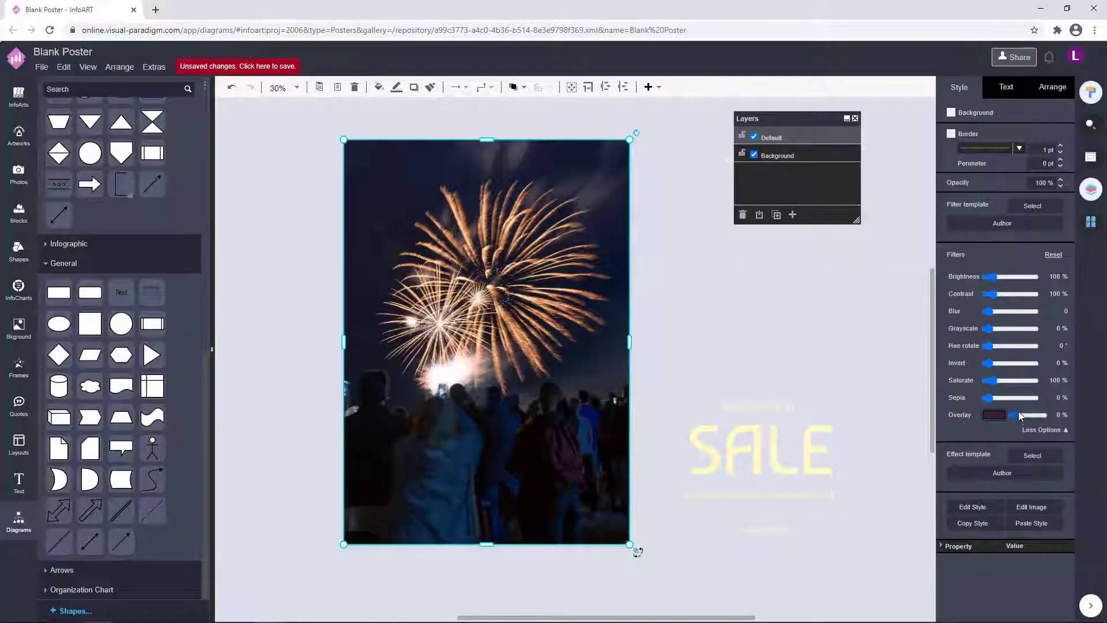
{"action": "left_click", "coordinate": [769, 339]}
Move all five texts together back onto the poster, centered over the photo.
{"action": "scroll", "coordinate": [769, 338], "scroll_direction": "down", "scroll_amount": 2}
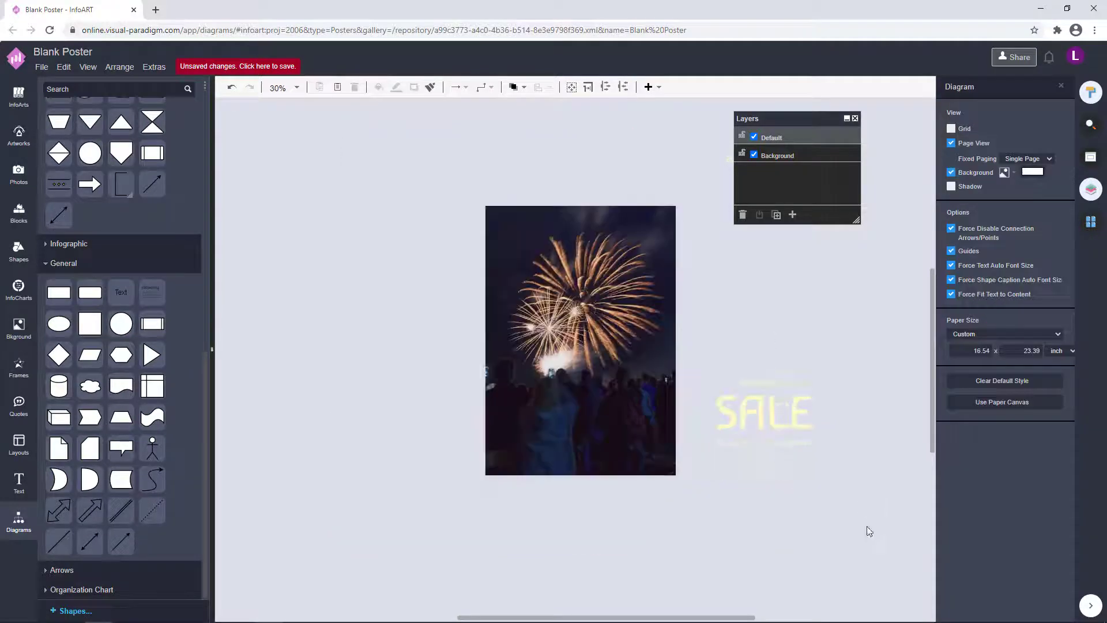
{"action": "left_click_drag", "start_coordinate": [876, 537], "coordinate": [671, 211]}
{"action": "left_click_drag", "start_coordinate": [769, 405], "coordinate": [592, 393]}
{"action": "left_click", "coordinate": [732, 353]}
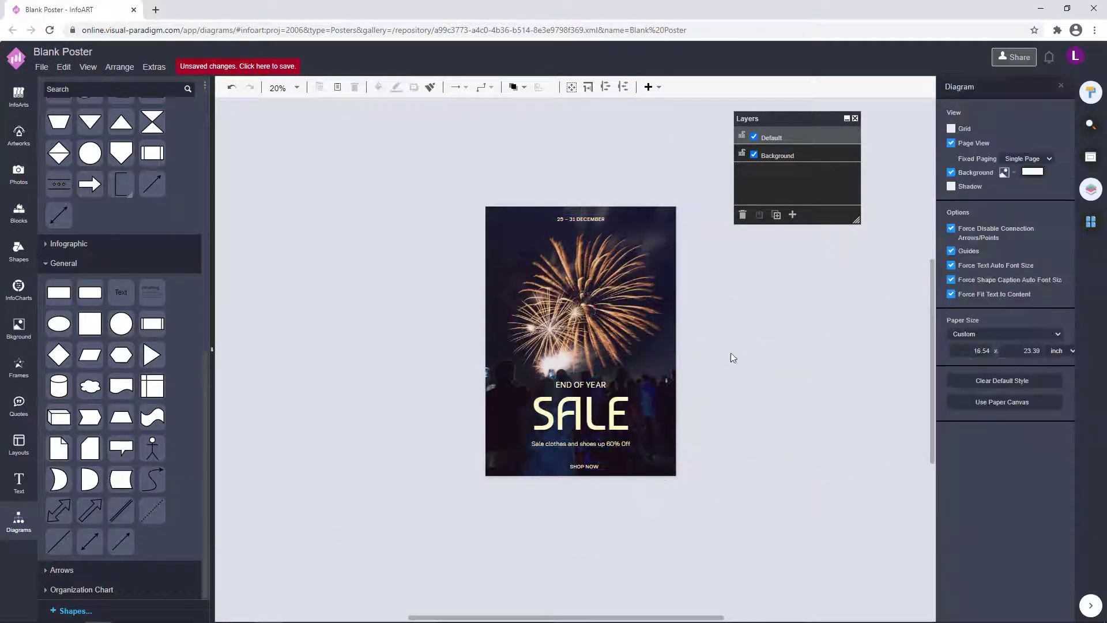
Examine how the headline, tagline and shop-now texts sit on the darkened photo.
{"action": "scroll", "coordinate": [731, 353], "scroll_direction": "up", "scroll_amount": 1}
{"action": "left_click", "coordinate": [548, 495]}
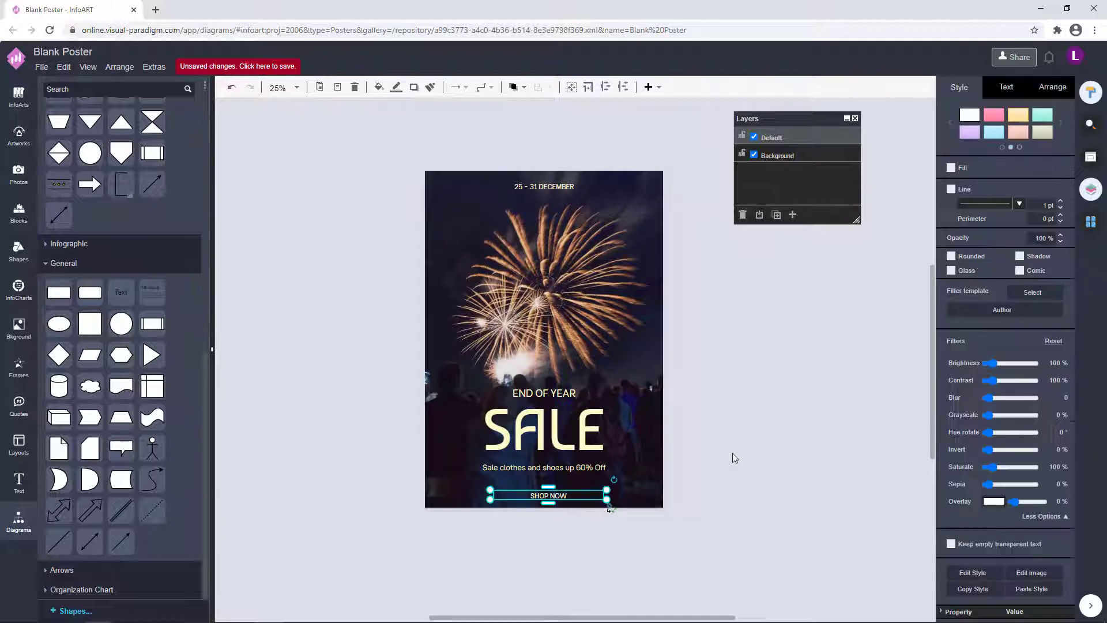
{"action": "left_click", "coordinate": [732, 452]}
{"action": "left_click_drag", "start_coordinate": [748, 487], "coordinate": [370, 347]}
{"action": "left_click", "coordinate": [758, 378]}
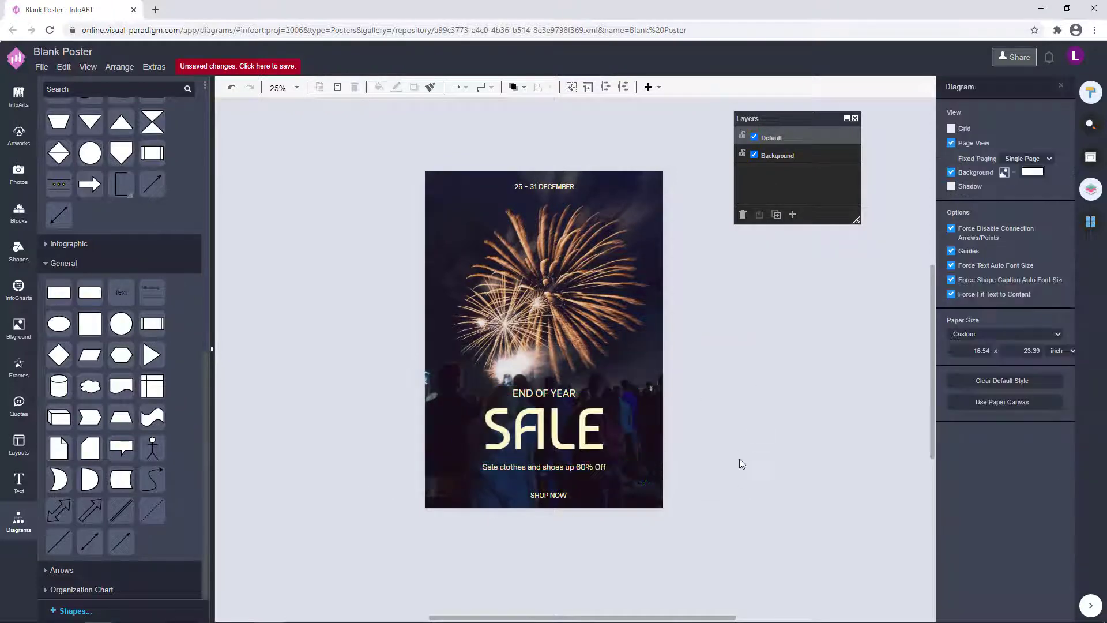
{"action": "left_click_drag", "start_coordinate": [735, 486], "coordinate": [392, 348]}
{"action": "left_click", "coordinate": [767, 393]}
{"action": "scroll", "coordinate": [762, 465], "scroll_direction": "up", "scroll_amount": 1}
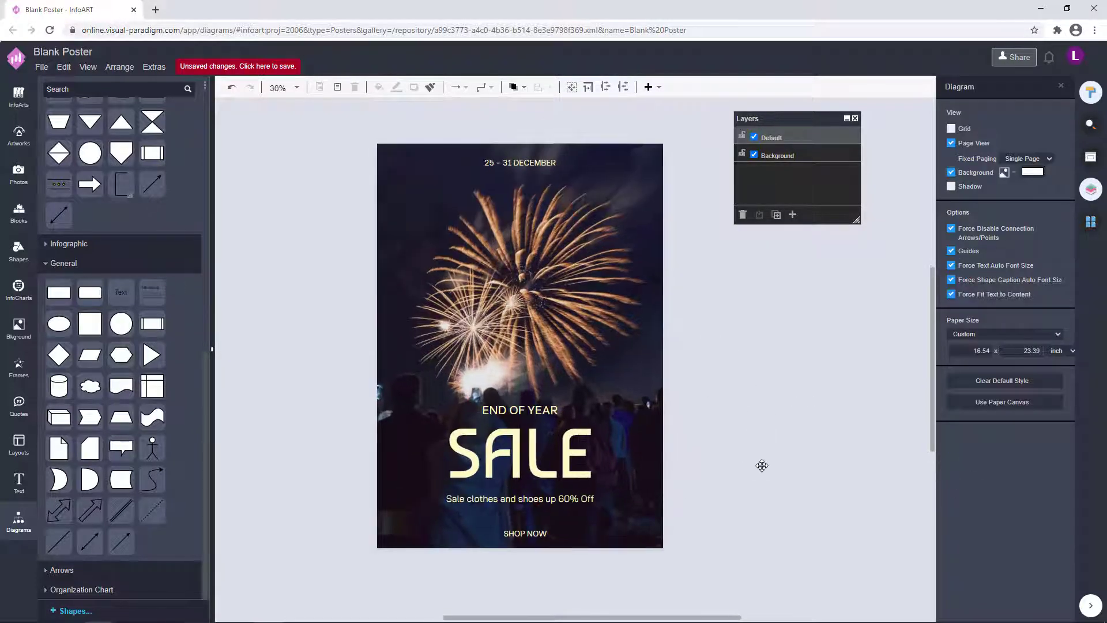
{"action": "left_click", "coordinate": [545, 545]}
{"action": "left_click", "coordinate": [773, 465]}
Try a short horizontal line beside the poster's upper edge, and delete it.
{"action": "left_click", "coordinate": [58, 542]}
{"action": "left_click_drag", "start_coordinate": [298, 147], "coordinate": [336, 179]}
{"action": "left_click_drag", "start_coordinate": [336, 178], "coordinate": [364, 155]}
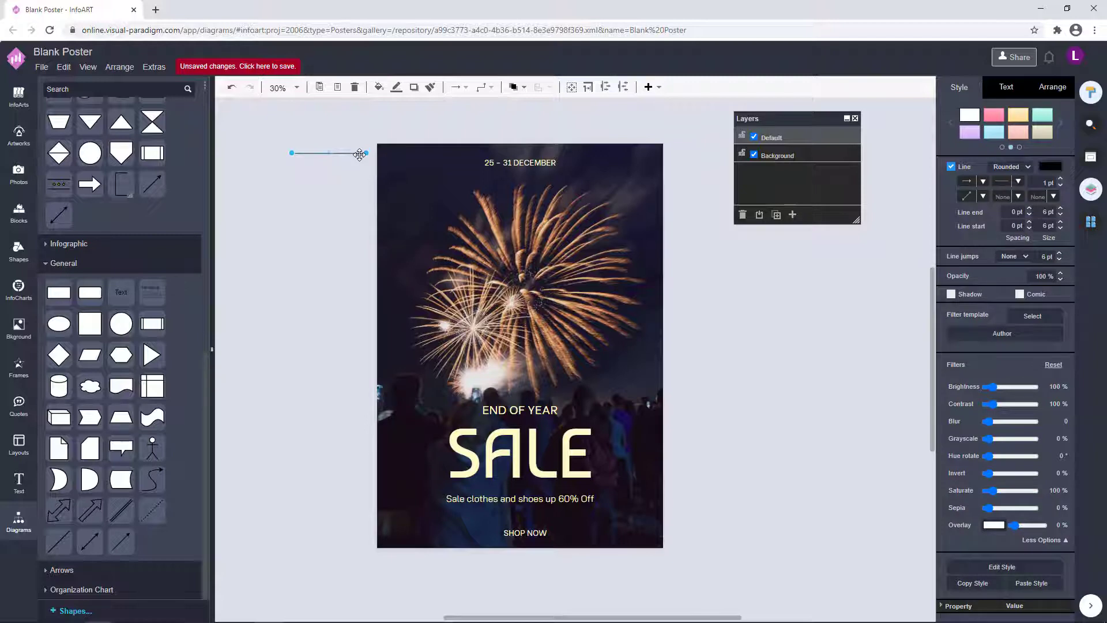
{"action": "key", "text": "Delete"}
Add a horizontal line to the left of the date text at the top of the poster.
{"action": "left_click_drag", "start_coordinate": [59, 542], "coordinate": [309, 286]}
{"action": "left_click_drag", "start_coordinate": [316, 283], "coordinate": [500, 196]}
{"action": "left_click", "coordinate": [312, 220]}
{"action": "left_click", "coordinate": [308, 175]}
{"action": "scroll", "coordinate": [440, 173], "scroll_direction": "up", "scroll_amount": 4}
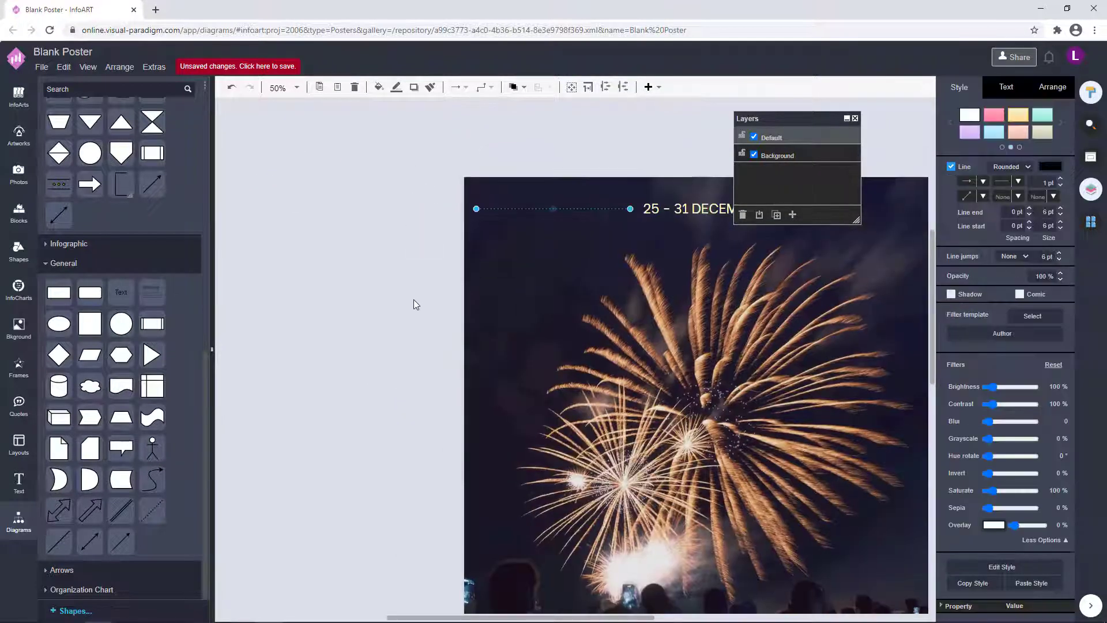
{"action": "left_click", "coordinate": [415, 305]}
{"action": "scroll", "coordinate": [416, 304], "scroll_direction": "down", "scroll_amount": 4}
{"action": "left_click", "coordinate": [635, 394]}
{"action": "left_click", "coordinate": [595, 368]}
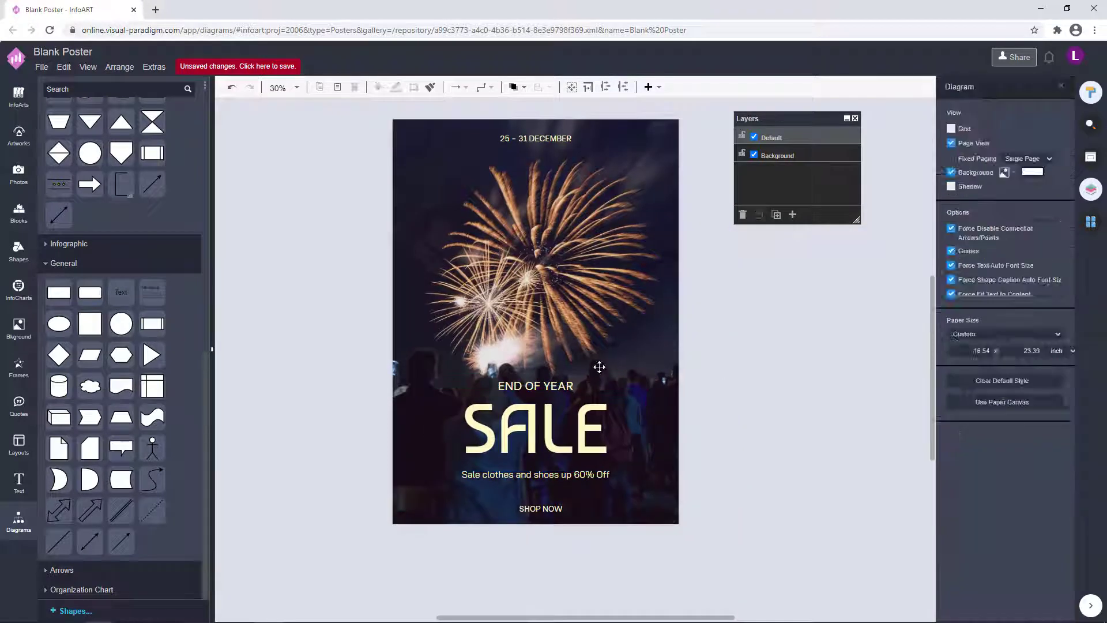
{"action": "left_click", "coordinate": [580, 381]}
{"action": "left_click", "coordinate": [560, 381]}
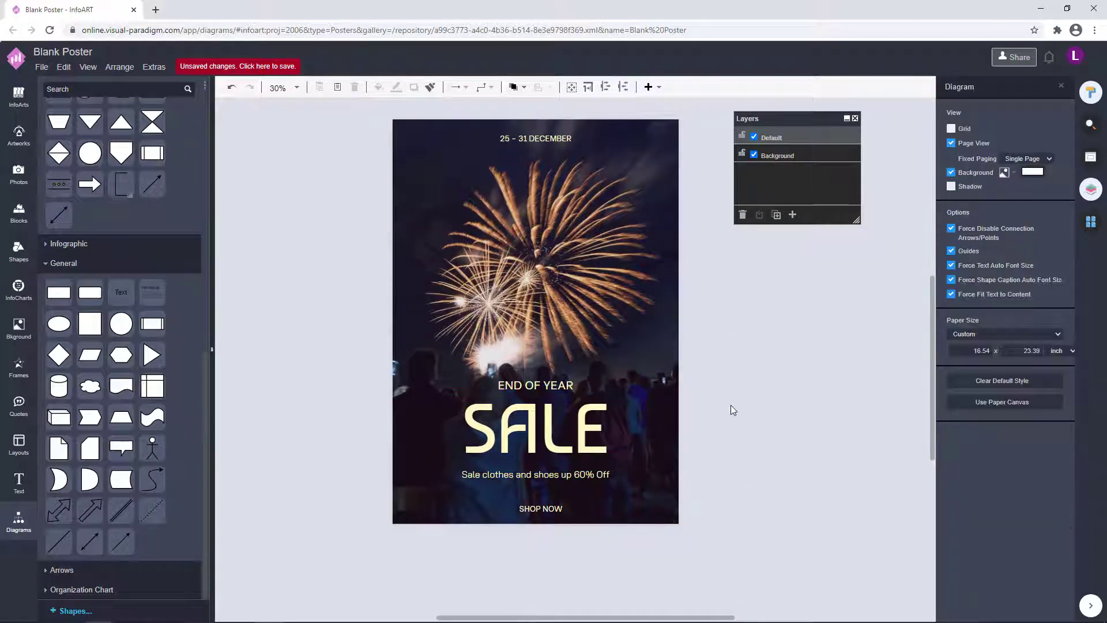
{"action": "scroll", "coordinate": [731, 405], "scroll_direction": "down", "scroll_amount": 1}
{"action": "key", "text": "Tab"}
{"action": "left_click", "coordinate": [717, 317]}
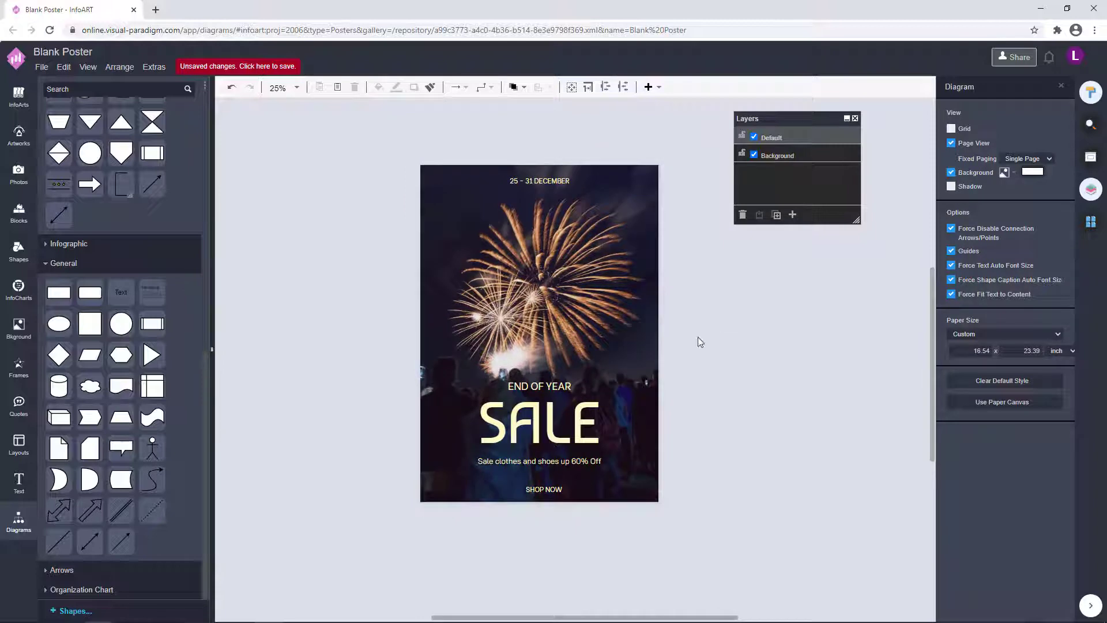
Add a new text reading Happy New Year beside the fireworks.
{"action": "double_click", "coordinate": [299, 246]}
{"action": "type", "text": "Ho"}
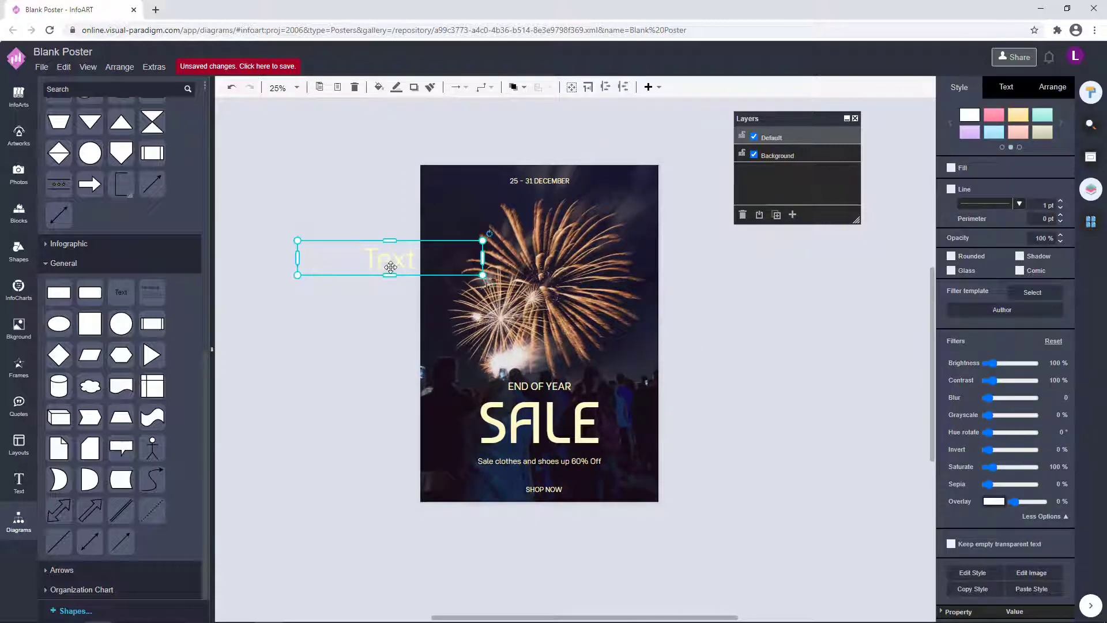
{"action": "type", "text": "ppy New Yerar"}
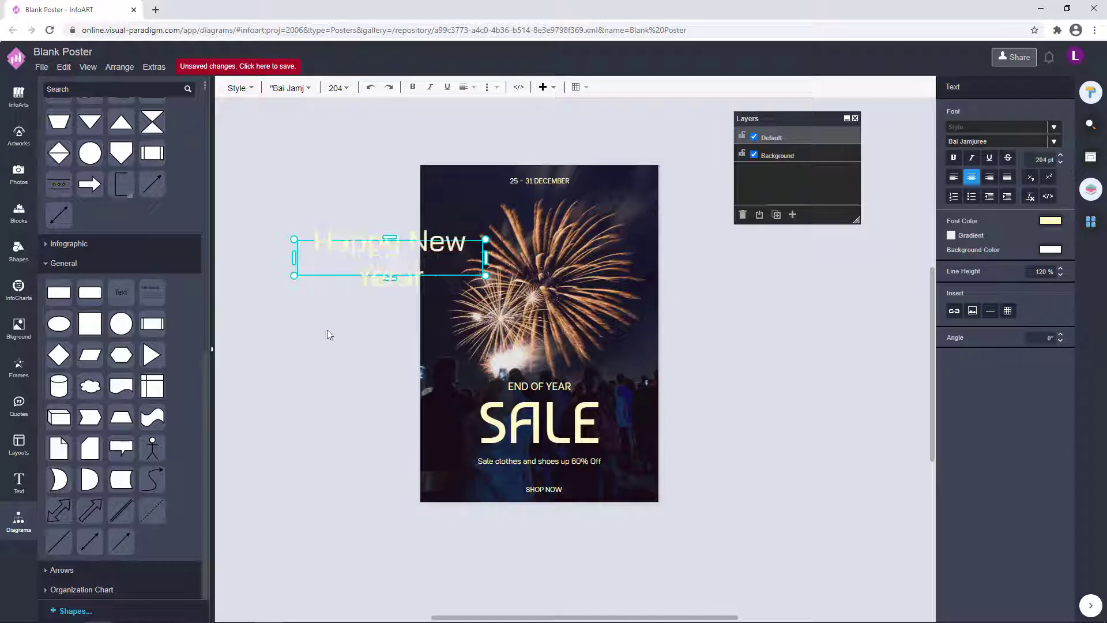
{"action": "triple_click", "coordinate": [399, 275]}
{"action": "left_click", "coordinate": [338, 348]}
Tilt the Happy New Year text slightly counterclockwise and place it across the middle of the fireworks.
{"action": "left_click", "coordinate": [399, 241]}
{"action": "left_click_drag", "start_coordinate": [399, 241], "coordinate": [493, 247]}
{"action": "left_click_drag", "start_coordinate": [581, 220], "coordinate": [576, 206]}
{"action": "left_click_drag", "start_coordinate": [528, 244], "coordinate": [579, 288]}
Set the font of the Happy New Year text to Kalam.
{"action": "left_click", "coordinate": [1006, 87]}
{"action": "left_click", "coordinate": [1029, 126]}
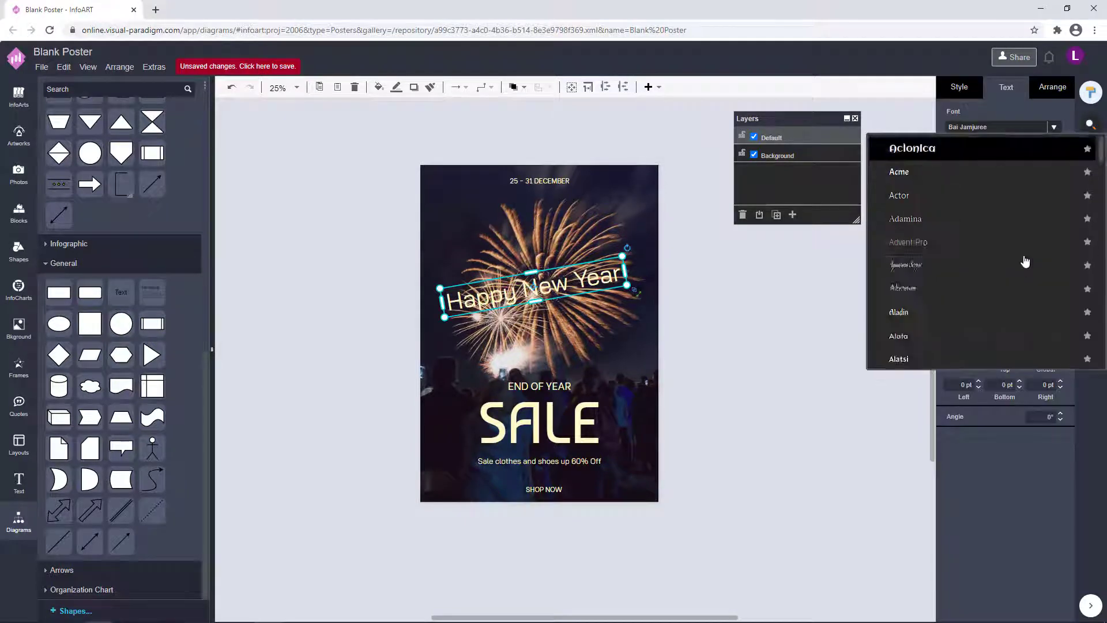
{"action": "scroll", "coordinate": [1021, 258], "scroll_direction": "down", "scroll_amount": 5}
{"action": "scroll", "coordinate": [966, 283], "scroll_direction": "down", "scroll_amount": 10}
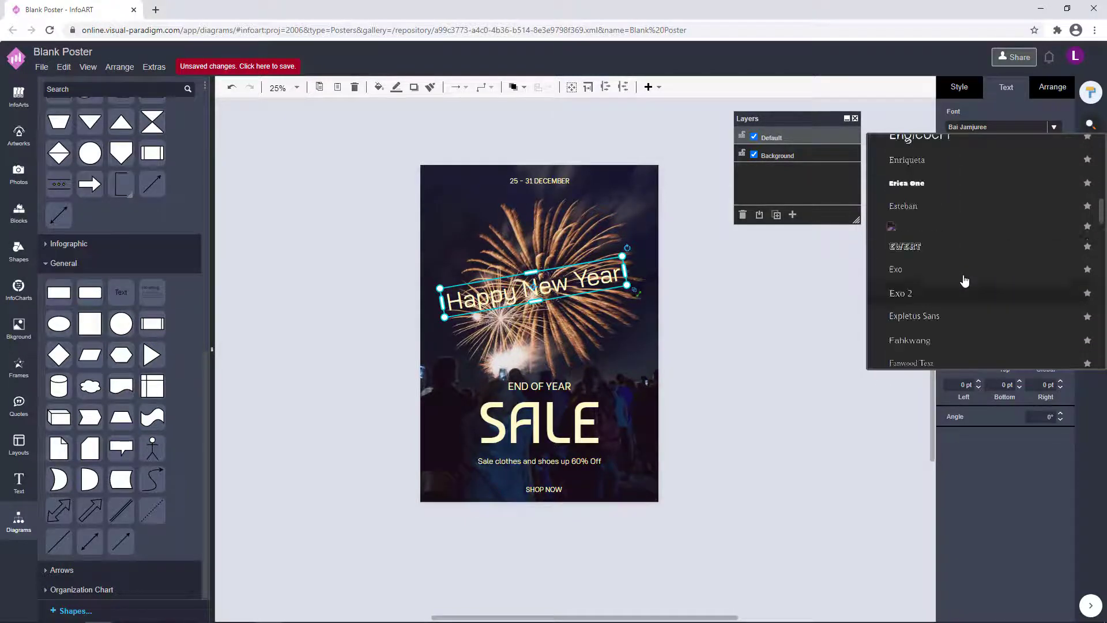
{"action": "scroll", "coordinate": [964, 280], "scroll_direction": "down", "scroll_amount": 3}
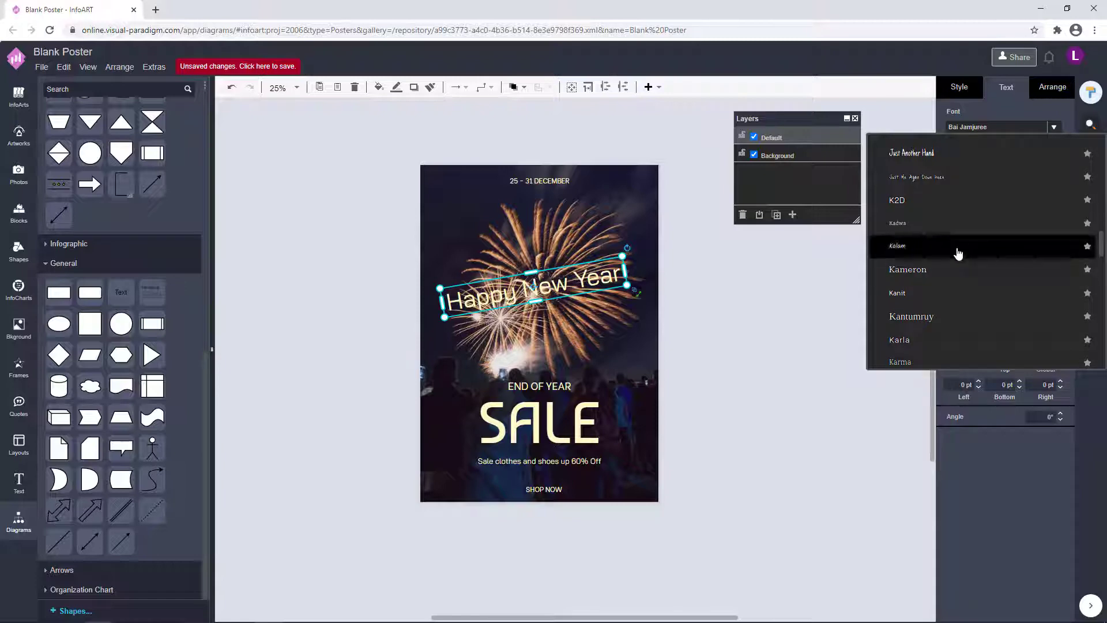
{"action": "left_click", "coordinate": [956, 251]}
{"action": "left_click", "coordinate": [663, 321]}
Move the tilted text to the upper left of the fireworks and change its wording to 2020.
{"action": "left_click_drag", "start_coordinate": [553, 288], "coordinate": [442, 238]}
{"action": "type", "text": "2020"}
{"action": "left_click", "coordinate": [807, 275]}
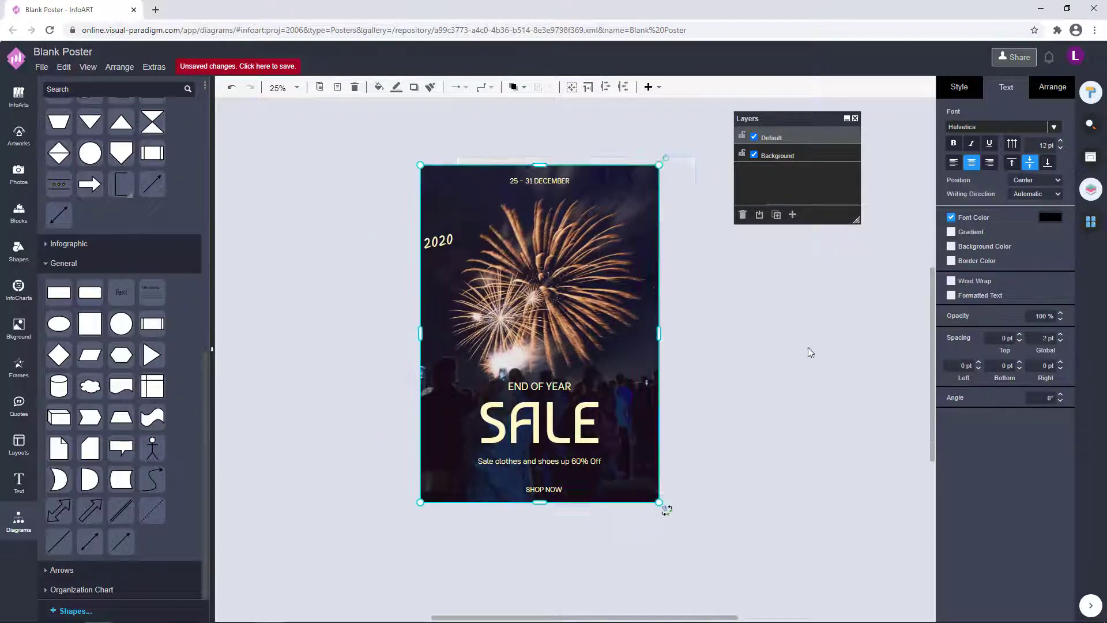
Reposition the 2020 text at the poster's upper left and set its font to Dawning of a New Day.
{"action": "left_click", "coordinate": [808, 351]}
{"action": "scroll", "coordinate": [416, 273], "scroll_direction": "up", "scroll_amount": 3}
{"action": "left_click", "coordinate": [536, 205]}
{"action": "left_click_drag", "start_coordinate": [537, 205], "coordinate": [467, 216]}
{"action": "left_click", "coordinate": [1056, 134]}
{"action": "scroll", "coordinate": [996, 252], "scroll_direction": "down", "scroll_amount": 15}
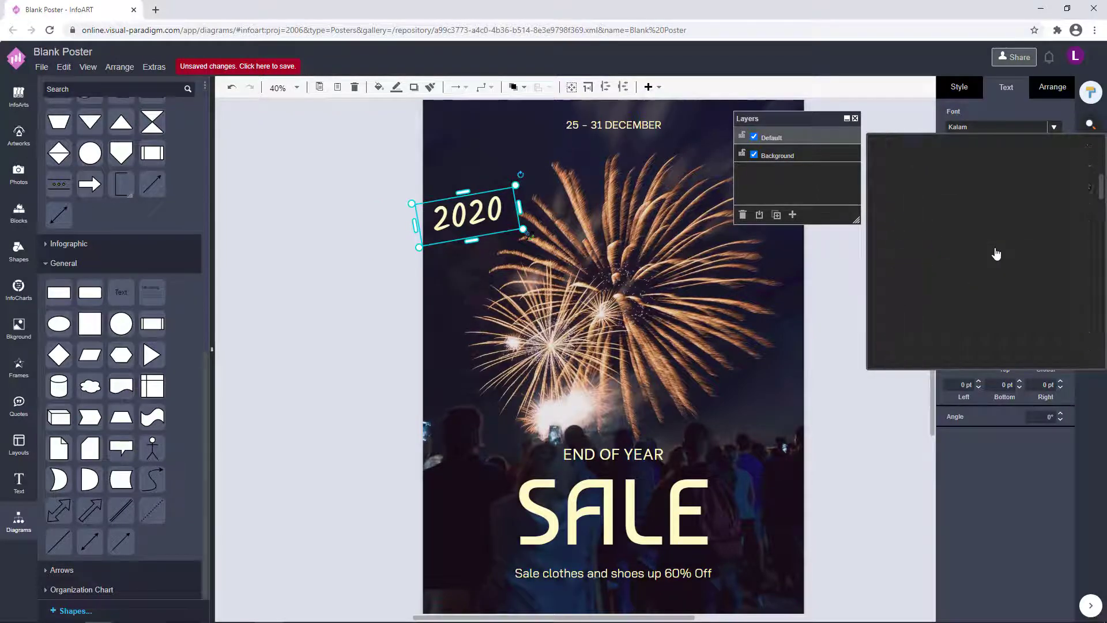
{"action": "left_click", "coordinate": [929, 208]}
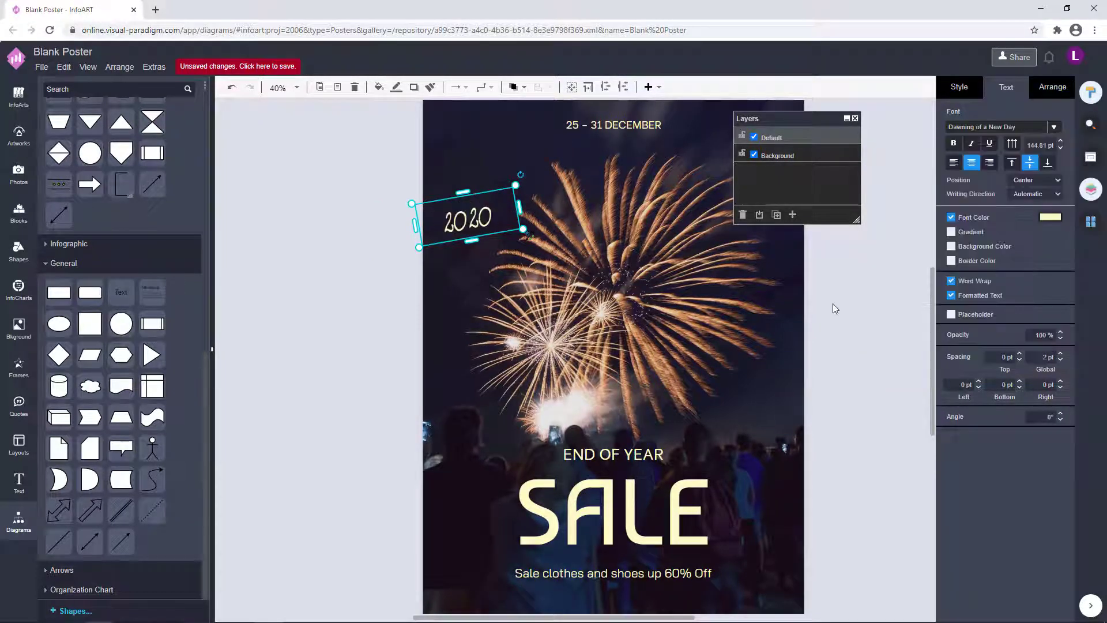
{"action": "left_click", "coordinate": [833, 303]}
Enlarge and shift the 2020 text beside the fireworks, and delete it.
{"action": "scroll", "coordinate": [833, 303], "scroll_direction": "down", "scroll_amount": 3}
{"action": "scroll", "coordinate": [642, 279], "scroll_direction": "up", "scroll_amount": 1}
{"action": "left_click", "coordinate": [501, 223]}
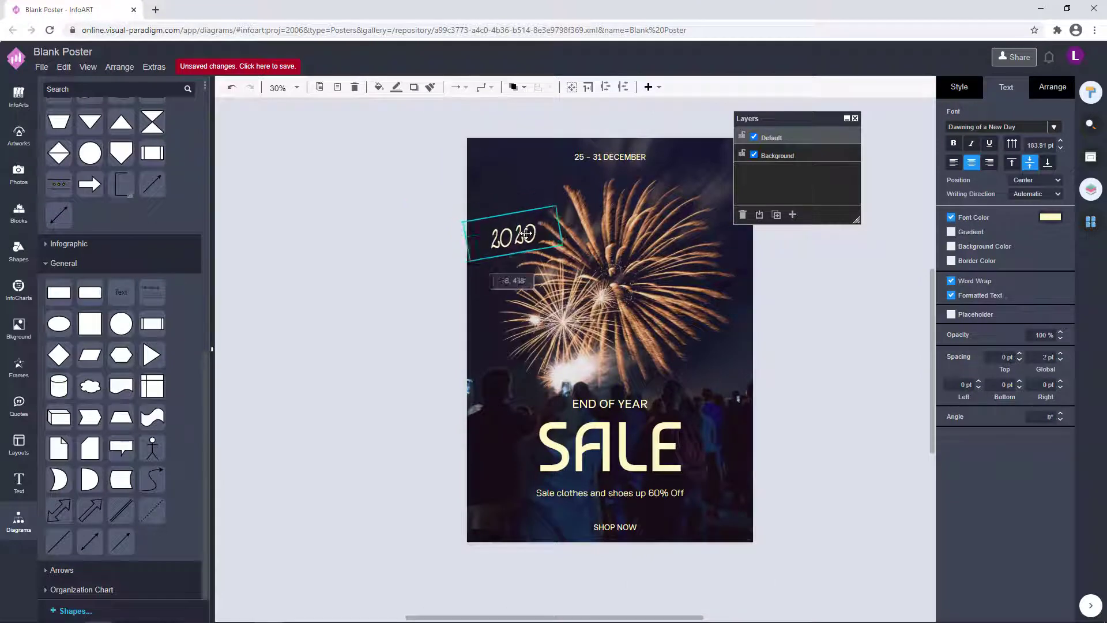
{"action": "left_click", "coordinate": [798, 344]}
{"action": "left_click", "coordinate": [456, 205]}
{"action": "key", "text": "Delete"}
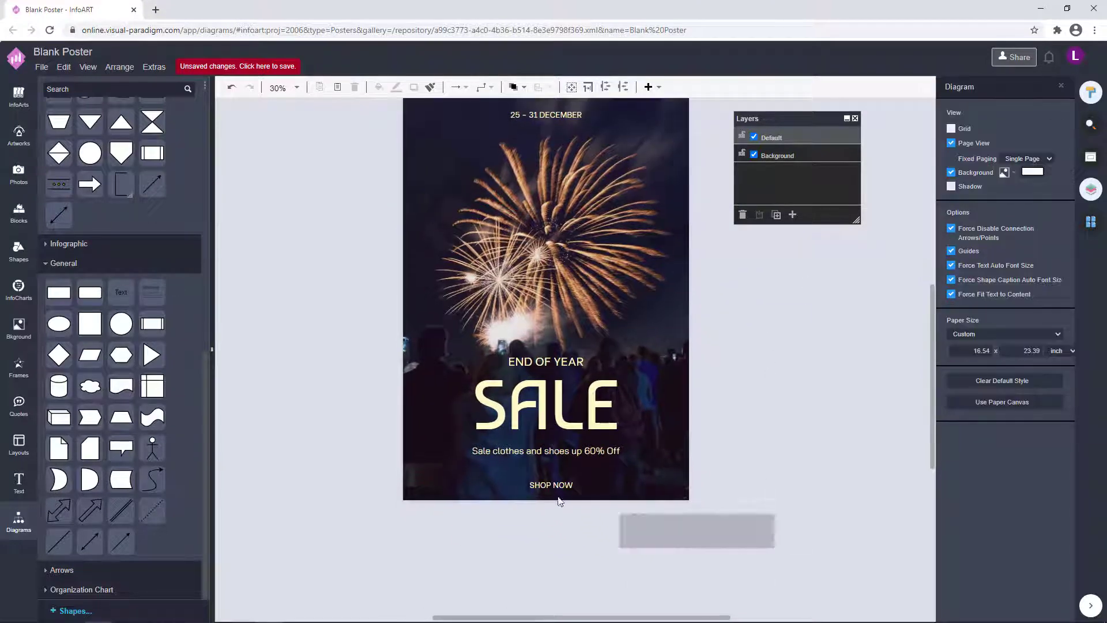
Look through the artwork, frame and block libraries for poster decorations, searching the artworks for fireworks.
{"action": "left_click", "coordinate": [780, 323]}
{"action": "scroll", "coordinate": [779, 324], "scroll_direction": "down", "scroll_amount": 1}
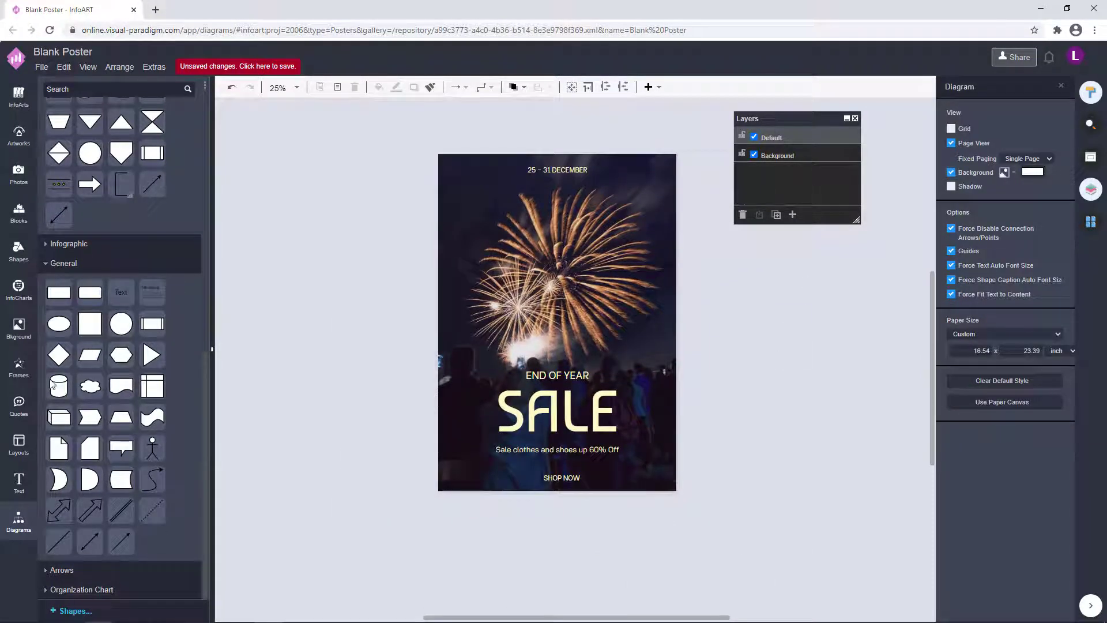
{"action": "left_click", "coordinate": [18, 133]}
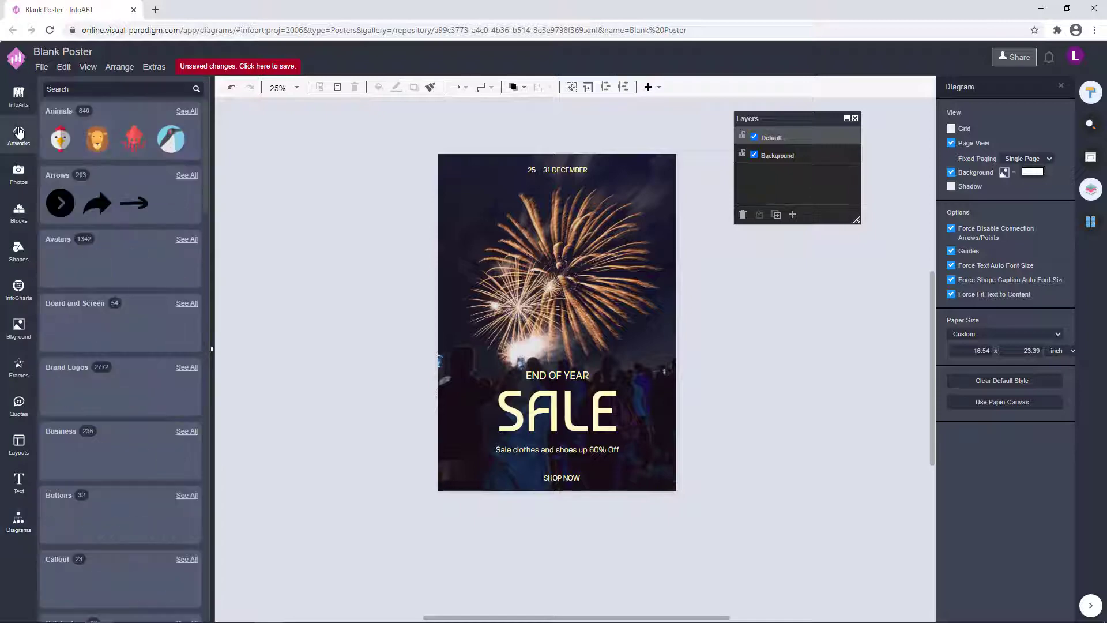
{"action": "left_click", "coordinate": [23, 367]}
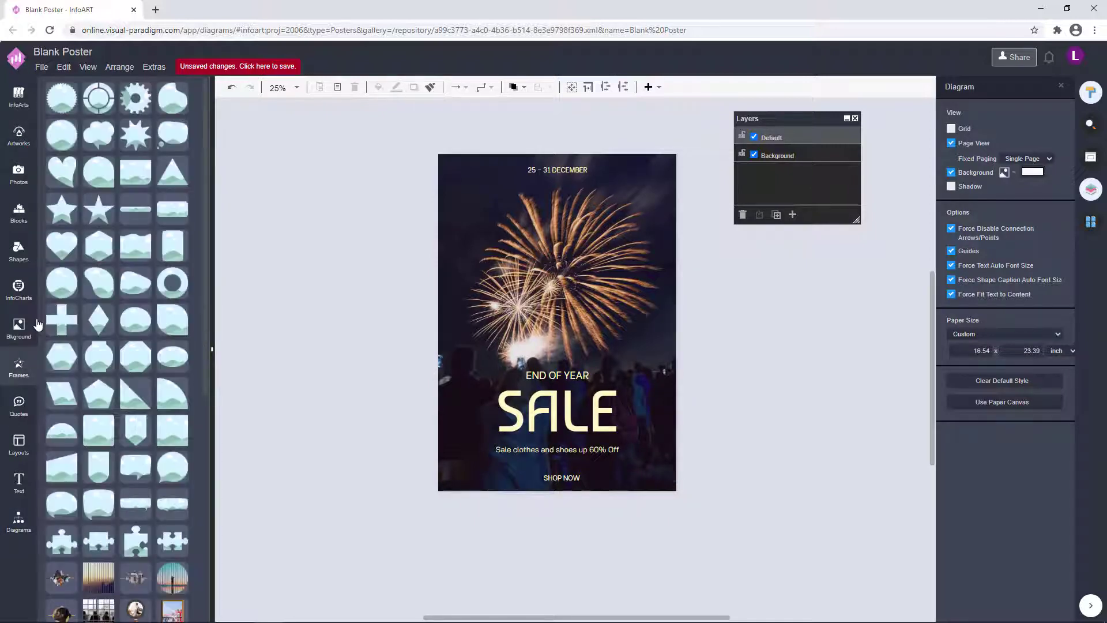
{"action": "left_click", "coordinate": [18, 134]}
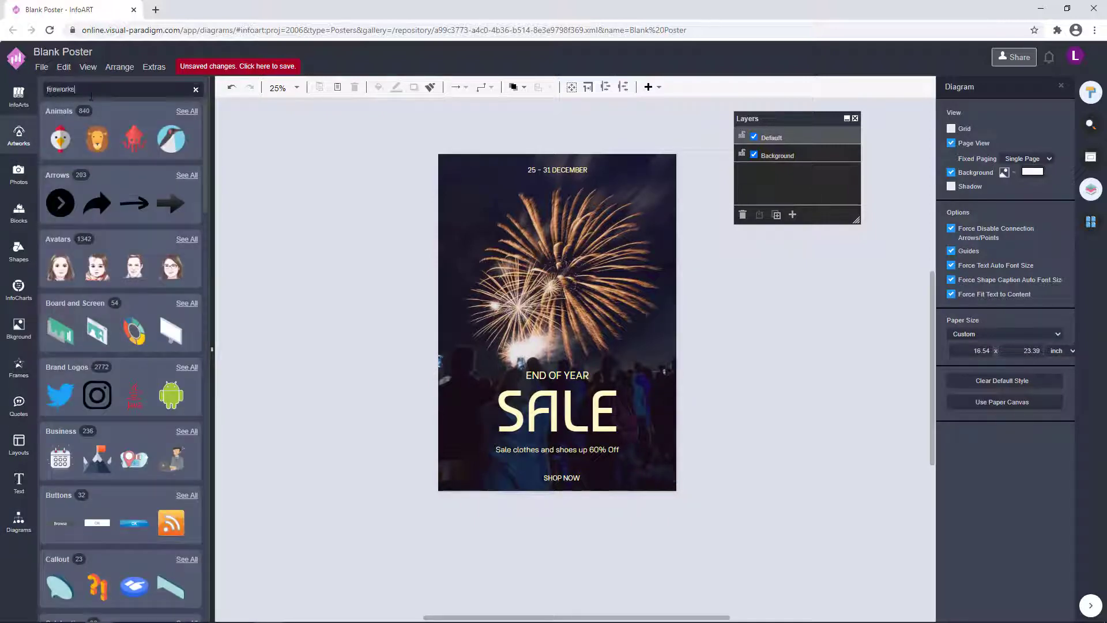
{"action": "key", "text": "Return"}
{"action": "left_click", "coordinate": [26, 219]}
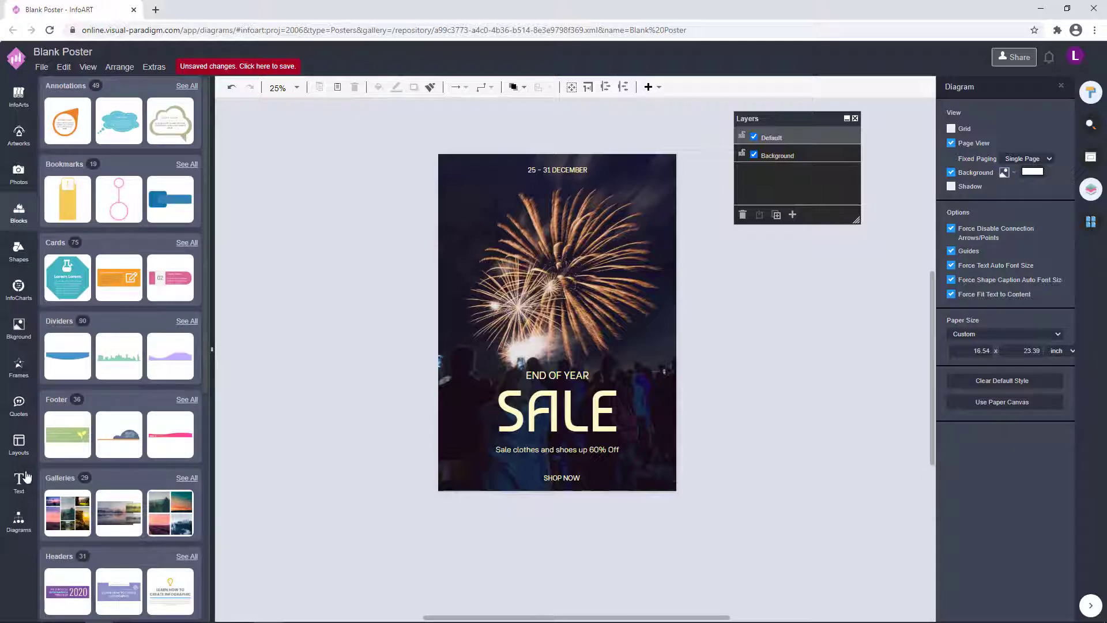
Add a pale yellow rectangle at the poster's upper left and flatten it into a fully opaque line beside the date.
{"action": "left_click", "coordinate": [19, 518]}
{"action": "scroll", "coordinate": [120, 450], "scroll_direction": "down", "scroll_amount": 3}
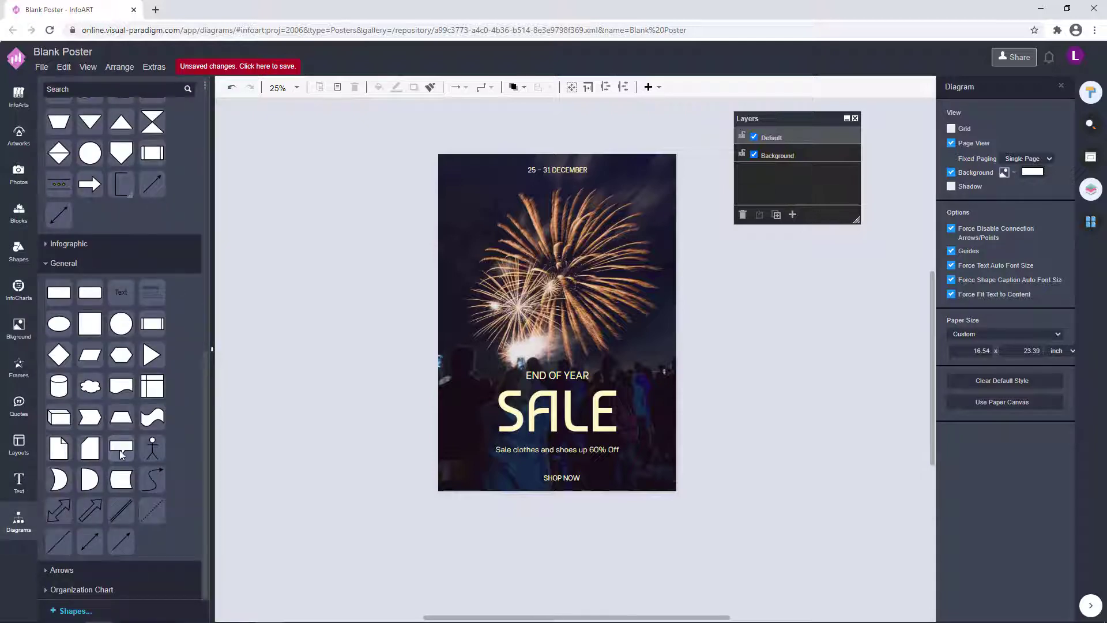
{"action": "left_click_drag", "start_coordinate": [241, 283], "coordinate": [427, 223]}
{"action": "left_click", "coordinate": [363, 254]}
{"action": "left_click", "coordinate": [344, 209]}
{"action": "left_click", "coordinate": [450, 164]}
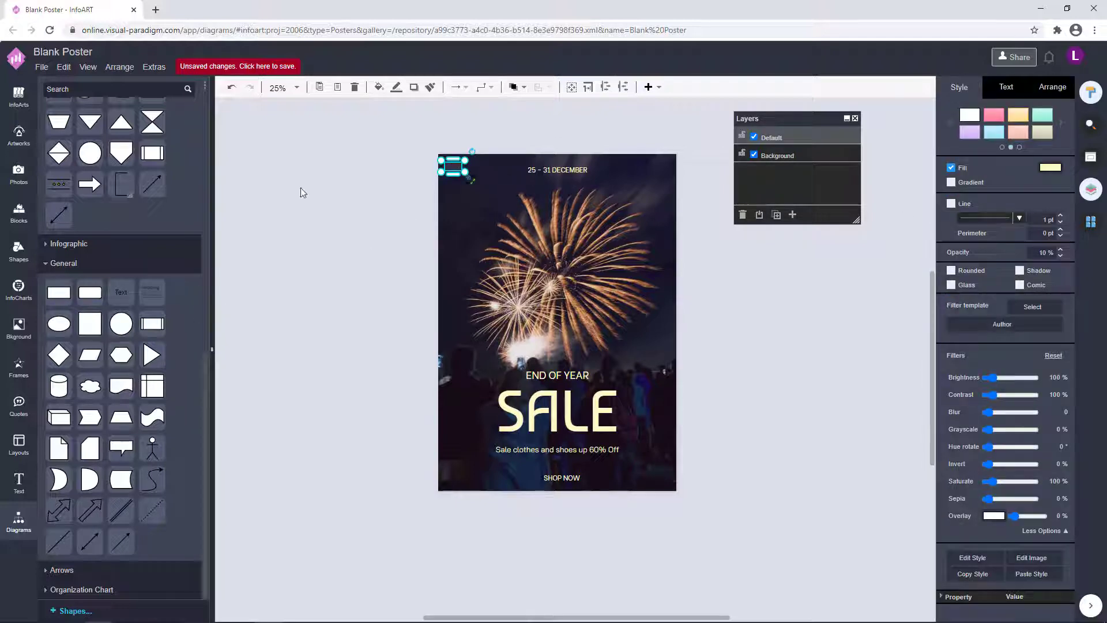
{"action": "scroll", "coordinate": [429, 224], "scroll_direction": "up", "scroll_amount": 2}
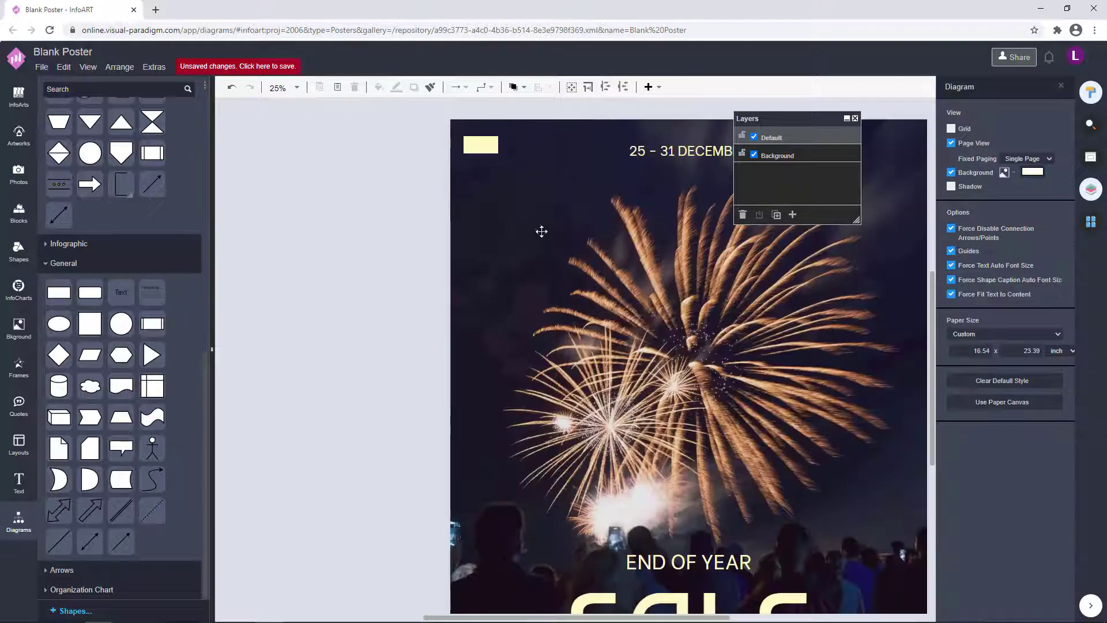
{"action": "left_click_drag", "start_coordinate": [464, 264], "coordinate": [511, 257]}
{"action": "left_click", "coordinate": [569, 192]}
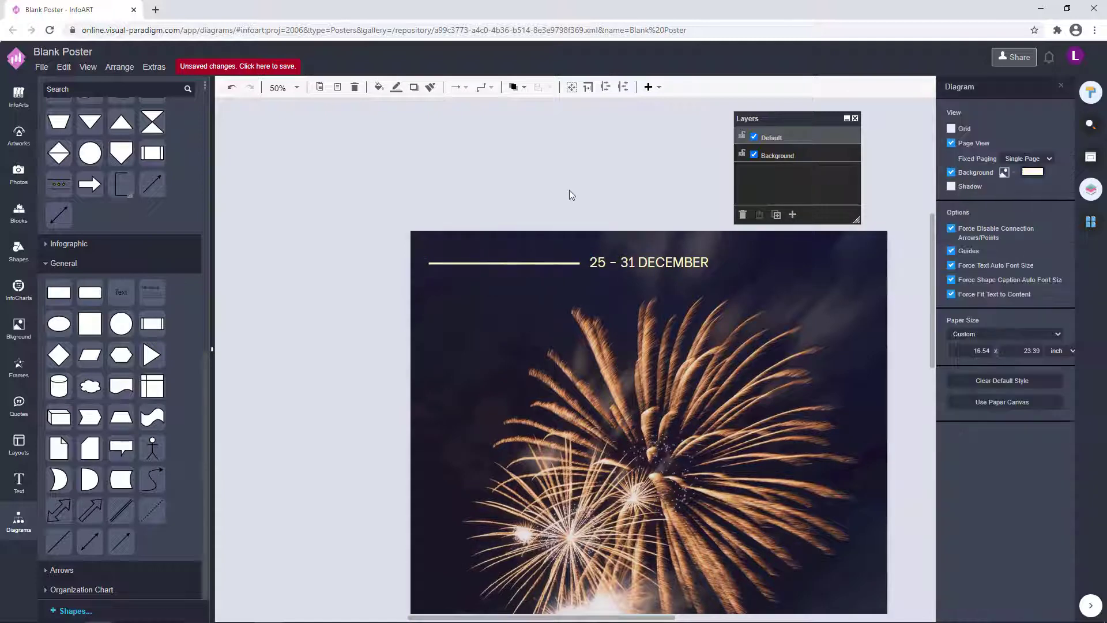
Duplicate the line and place the copy on the right side of the date text.
{"action": "scroll", "coordinate": [375, 249], "scroll_direction": "right", "scroll_amount": 3}
{"action": "left_click", "coordinate": [375, 248]}
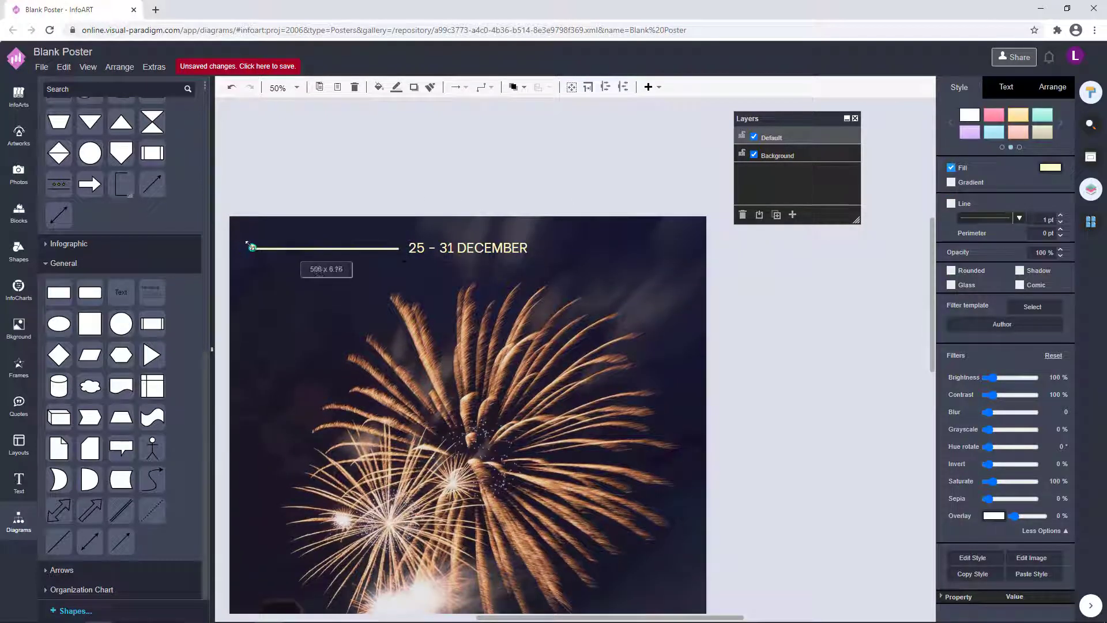
{"action": "left_click_drag", "start_coordinate": [267, 248], "coordinate": [384, 229]}
{"action": "left_click_drag", "start_coordinate": [390, 186], "coordinate": [578, 250]}
{"action": "scroll", "coordinate": [494, 240], "scroll_direction": "down", "scroll_amount": 2}
{"action": "scroll", "coordinate": [470, 210], "scroll_direction": "up", "scroll_amount": 3}
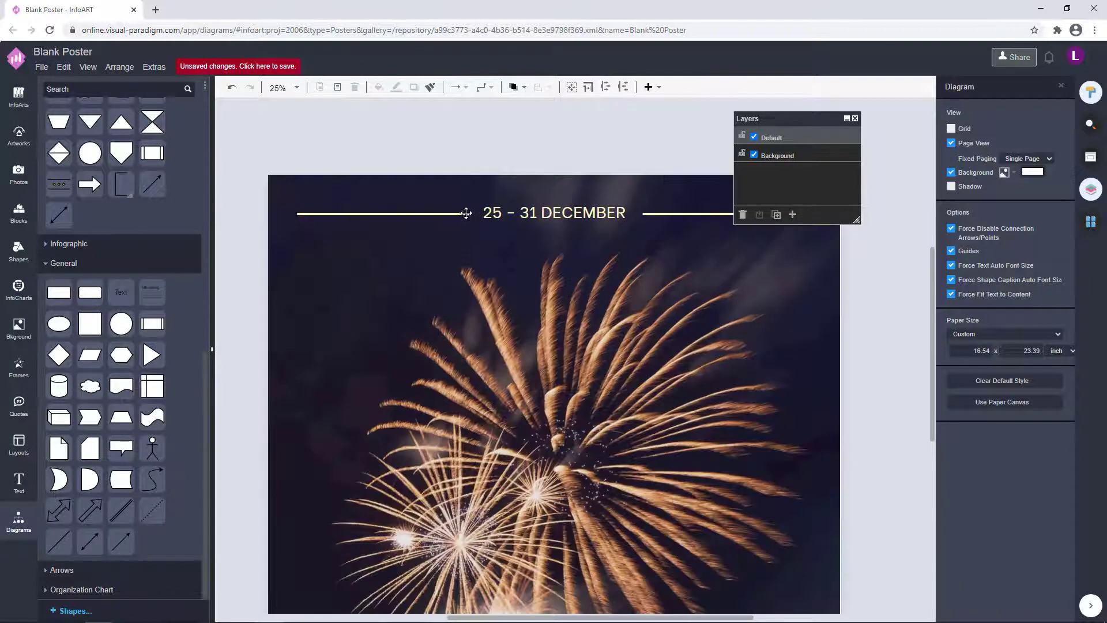
Thin and shorten the line right of the date, and replace the left line with a matching copy.
{"action": "left_click", "coordinate": [467, 212]}
{"action": "left_click", "coordinate": [648, 214]}
{"action": "left_click_drag", "start_coordinate": [643, 214], "coordinate": [346, 225]}
{"action": "left_click", "coordinate": [426, 216]}
{"action": "key", "text": "Delete"}
{"action": "left_click", "coordinate": [676, 214]}
{"action": "left_click", "coordinate": [470, 181]}
Group the two lines beside the date and place a copy of the pair on both sides of the SHOP NOW text.
{"action": "scroll", "coordinate": [501, 217], "scroll_direction": "down", "scroll_amount": 2}
{"action": "scroll", "coordinate": [501, 218], "scroll_direction": "down", "scroll_amount": 2}
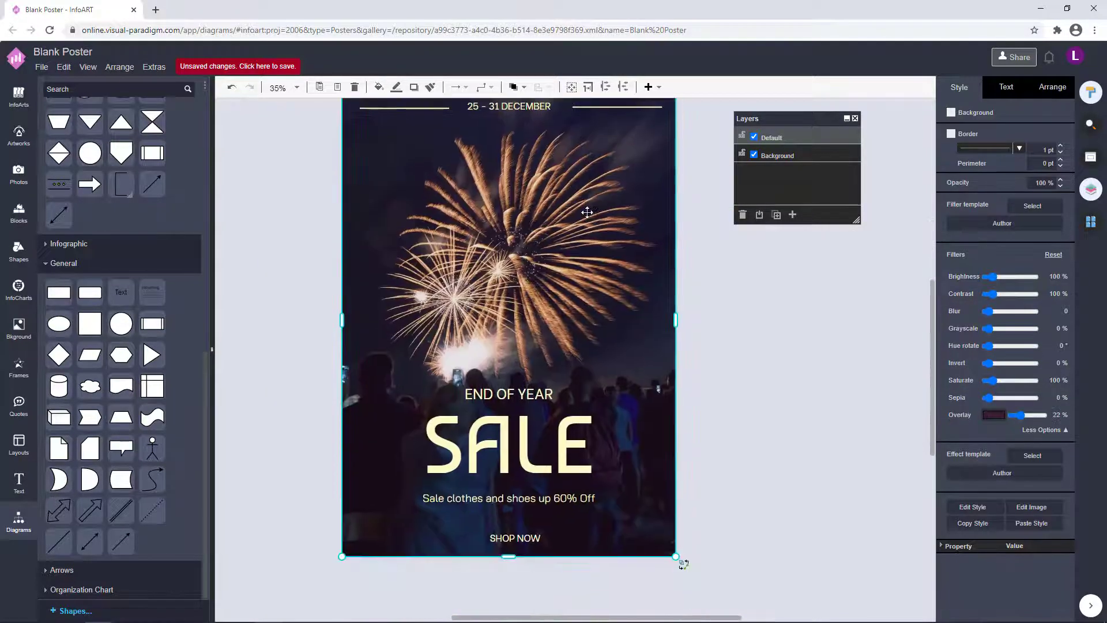
{"action": "key", "text": "Escape"}
{"action": "scroll", "coordinate": [658, 190], "scroll_direction": "up", "scroll_amount": 1}
{"action": "left_click", "coordinate": [596, 180]}
{"action": "left_click", "coordinate": [388, 181]}
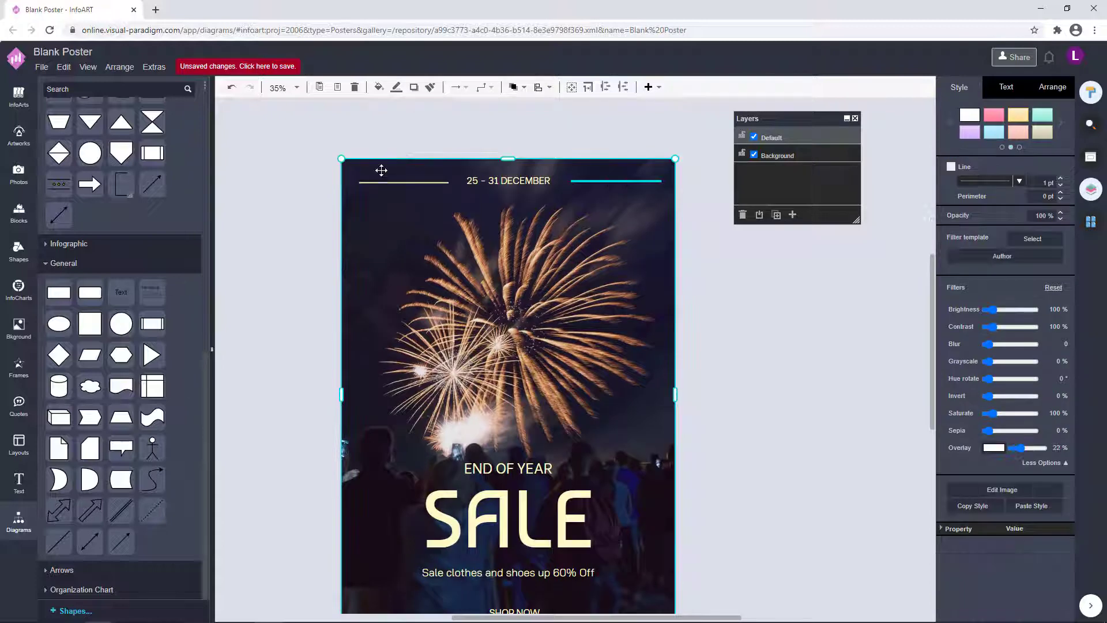
{"action": "left_click", "coordinate": [411, 172]}
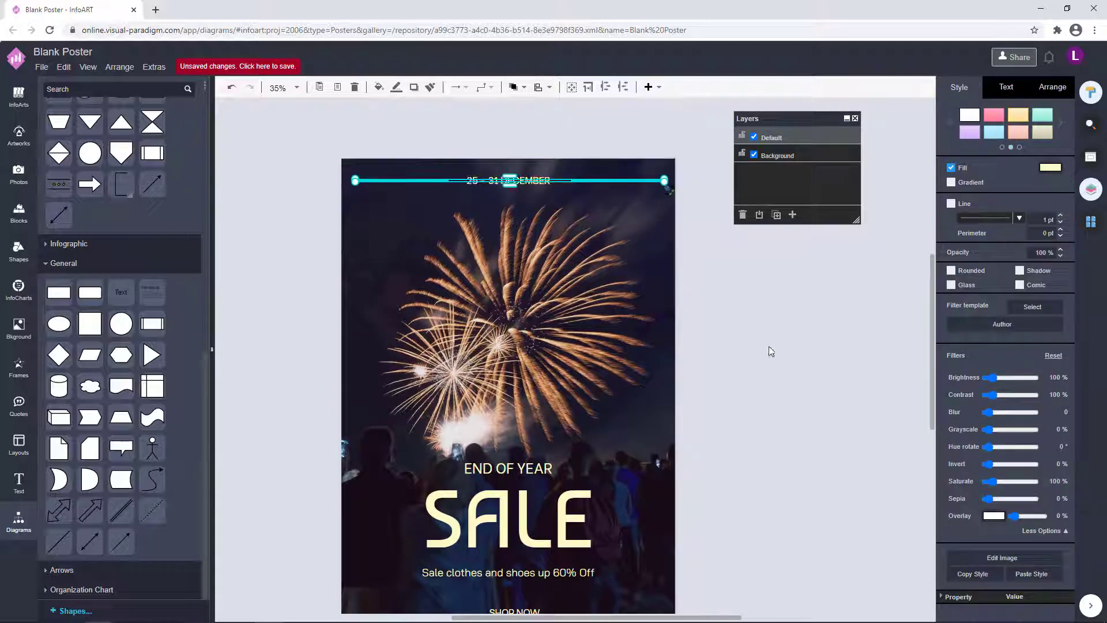
{"action": "scroll", "coordinate": [748, 419], "scroll_direction": "down", "scroll_amount": 1}
{"action": "key", "text": "ctrl+v"}
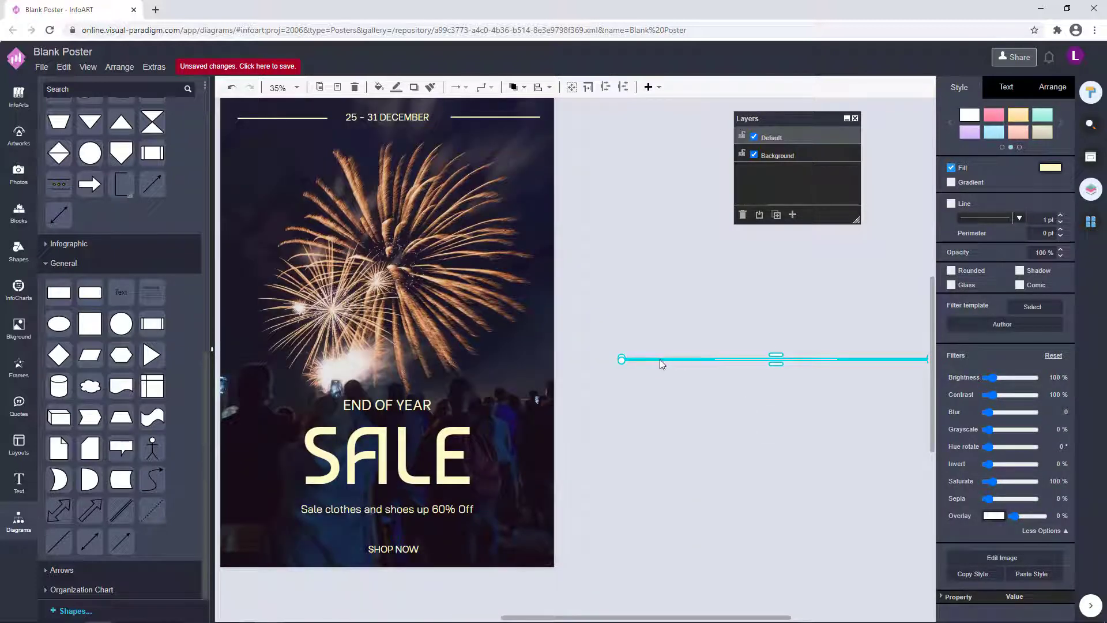
{"action": "left_click_drag", "start_coordinate": [662, 363], "coordinate": [269, 549]}
{"action": "left_click", "coordinate": [688, 489]}
{"action": "scroll", "coordinate": [688, 489], "scroll_direction": "down", "scroll_amount": 1}
Nudge the SHOP NOW text left to centre it between its two lines.
{"action": "key", "text": "Tab"}
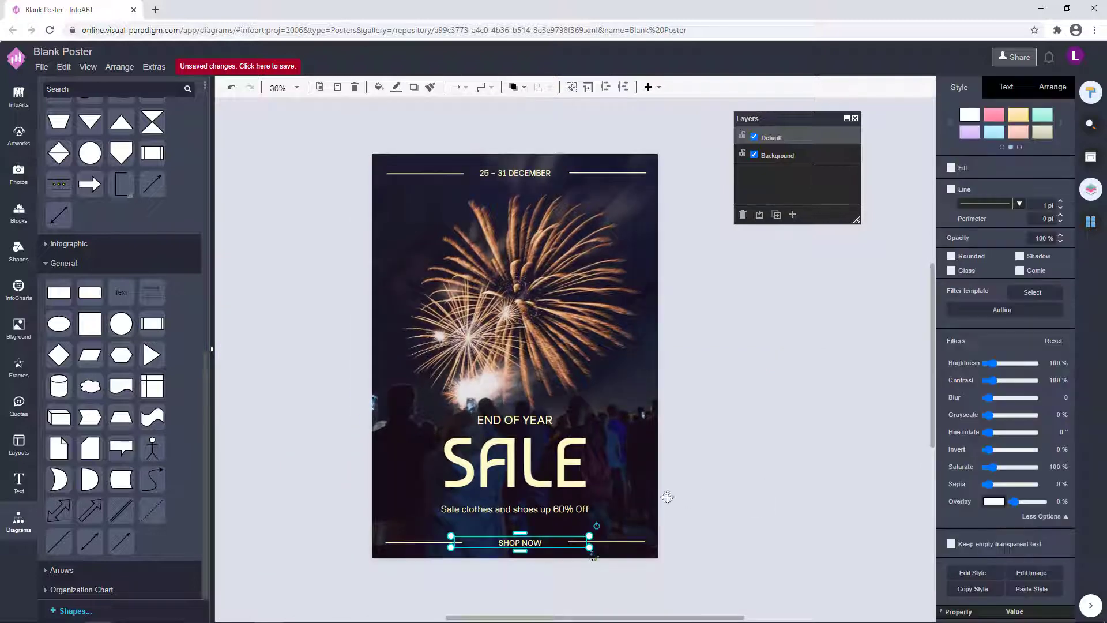
{"action": "key", "text": "Left"}
{"action": "key", "text": "Left"}
{"action": "key", "text": "Left"}
{"action": "key", "text": "Left"}
{"action": "key", "text": "Left"}
{"action": "key", "text": "Left"}
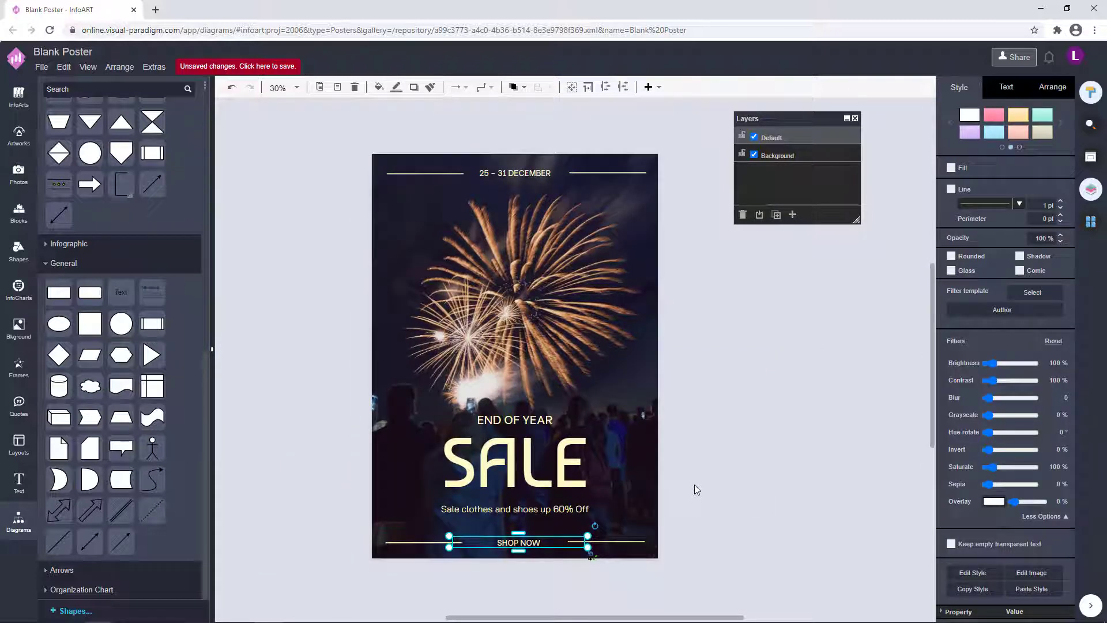
{"action": "left_click", "coordinate": [695, 484]}
{"action": "left_click", "coordinate": [609, 521]}
{"action": "key", "text": "Left"}
{"action": "key", "text": "Left"}
{"action": "key", "text": "Left"}
{"action": "key", "text": "Left"}
{"action": "key", "text": "Left"}
{"action": "key", "text": "Left"}
{"action": "key", "text": "Left"}
{"action": "key", "text": "Left"}
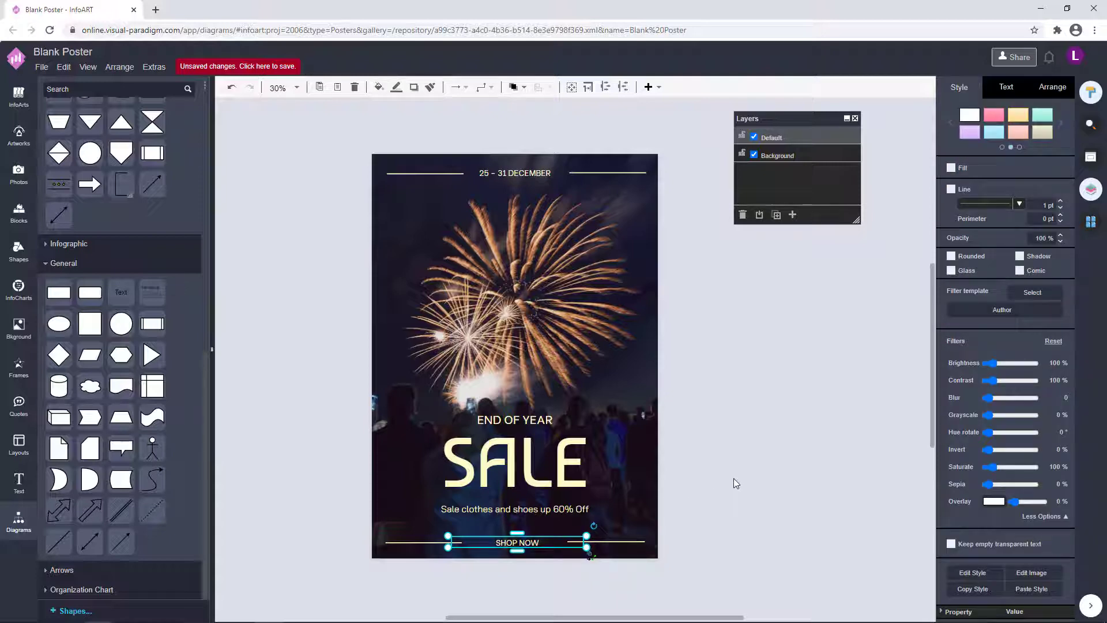
{"action": "left_click", "coordinate": [646, 521]}
{"action": "key", "text": "Tab"}
{"action": "left_click", "coordinate": [769, 488]}
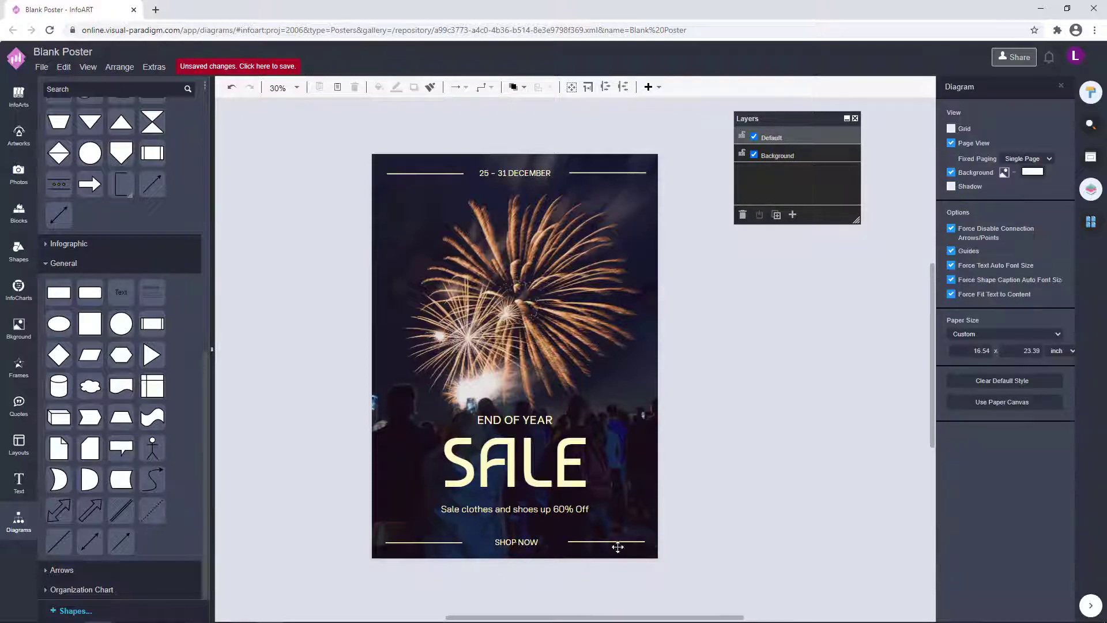
{"action": "left_click_drag", "start_coordinate": [734, 520], "coordinate": [307, 362]}
{"action": "left_click", "coordinate": [721, 386]}
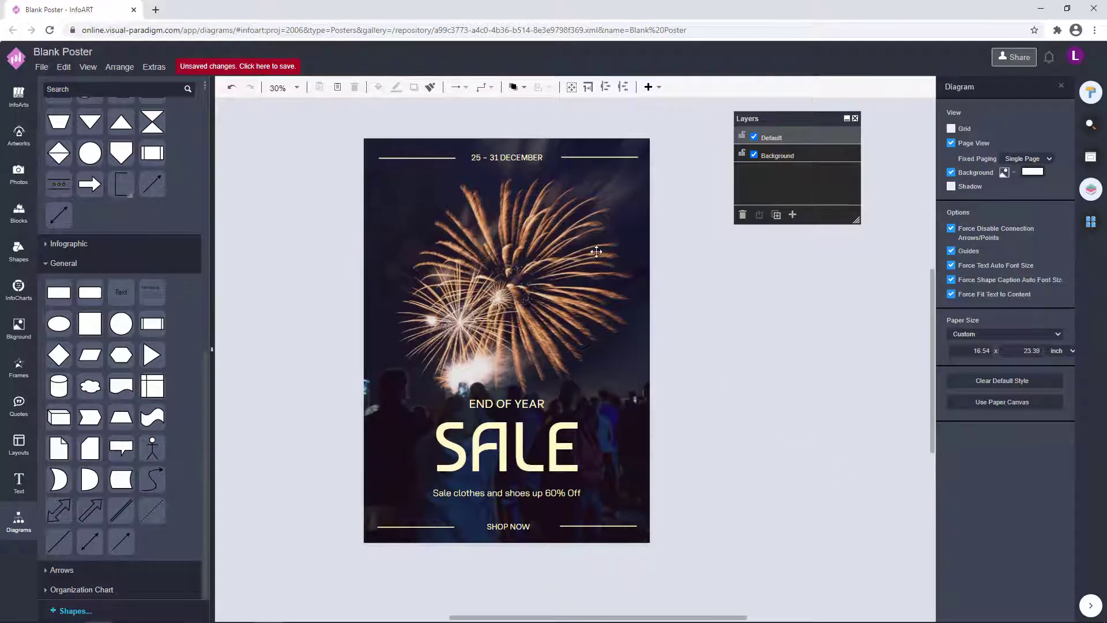
{"action": "scroll", "coordinate": [596, 251], "scroll_direction": "down", "scroll_amount": 3}
{"action": "scroll", "coordinate": [667, 361], "scroll_direction": "up", "scroll_amount": 3}
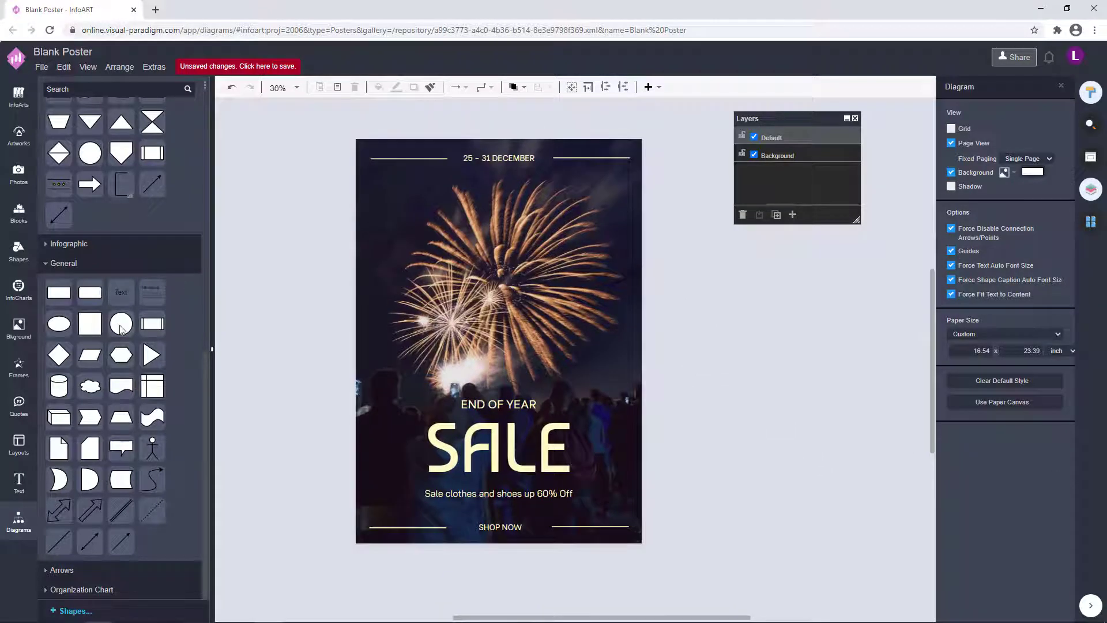
Try a blurred pale yellow circle without an outline at the poster's left edge.
{"action": "left_click_drag", "start_coordinate": [121, 329], "coordinate": [323, 242]}
{"action": "left_click", "coordinate": [950, 204]}
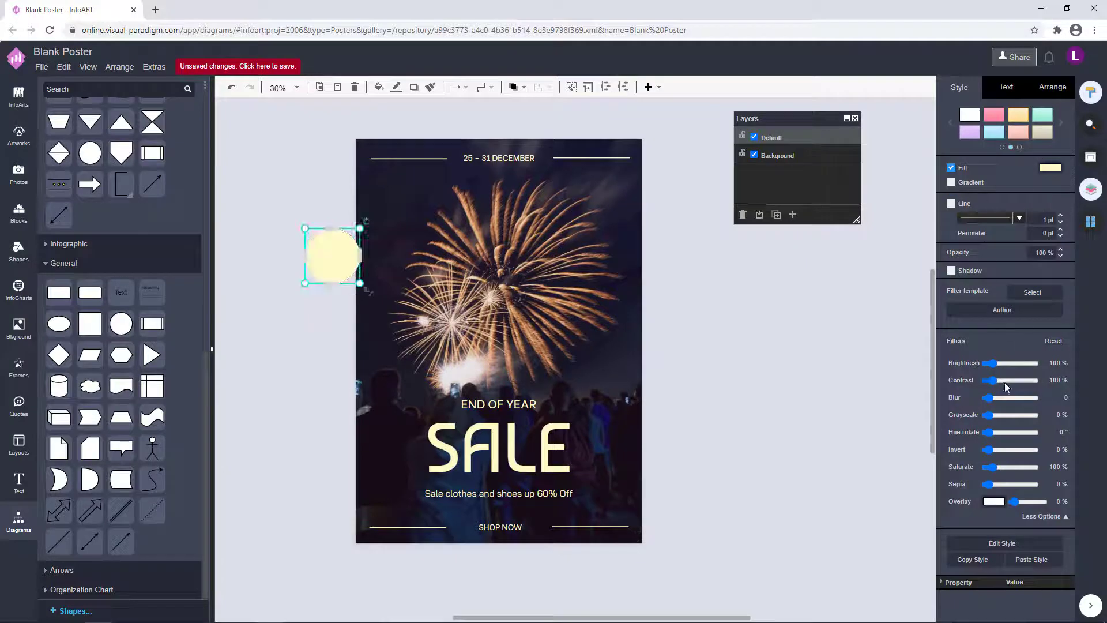
{"action": "left_click", "coordinate": [319, 301]}
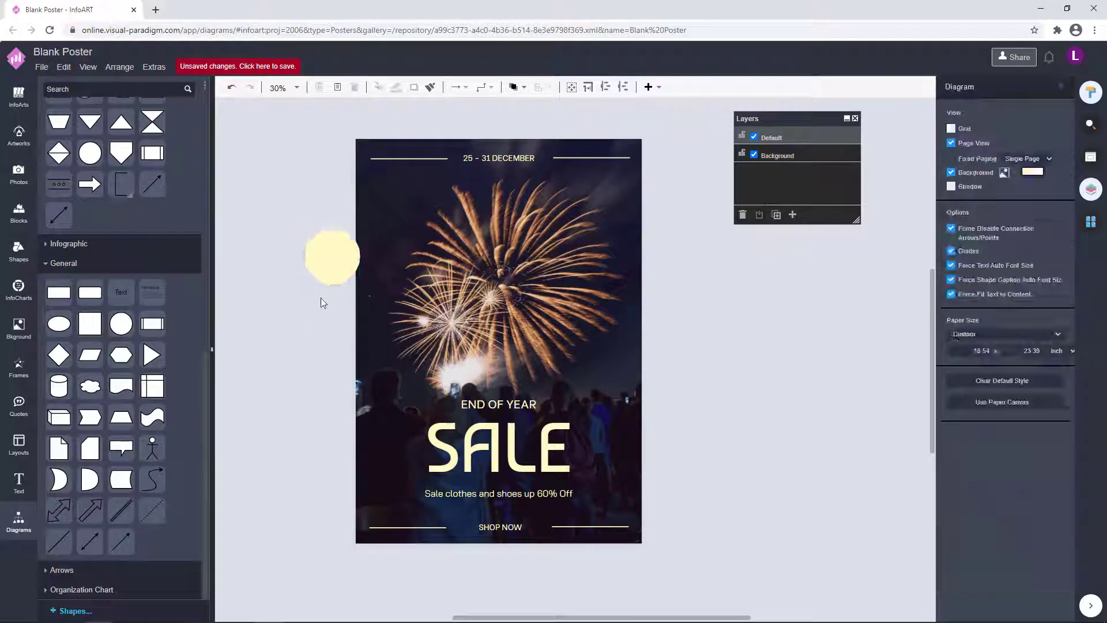
{"action": "left_click", "coordinate": [333, 254]}
{"action": "key", "text": "ctrl+a"}
{"action": "left_click_drag", "start_coordinate": [422, 322], "coordinate": [421, 341]}
{"action": "left_click", "coordinate": [248, 300]}
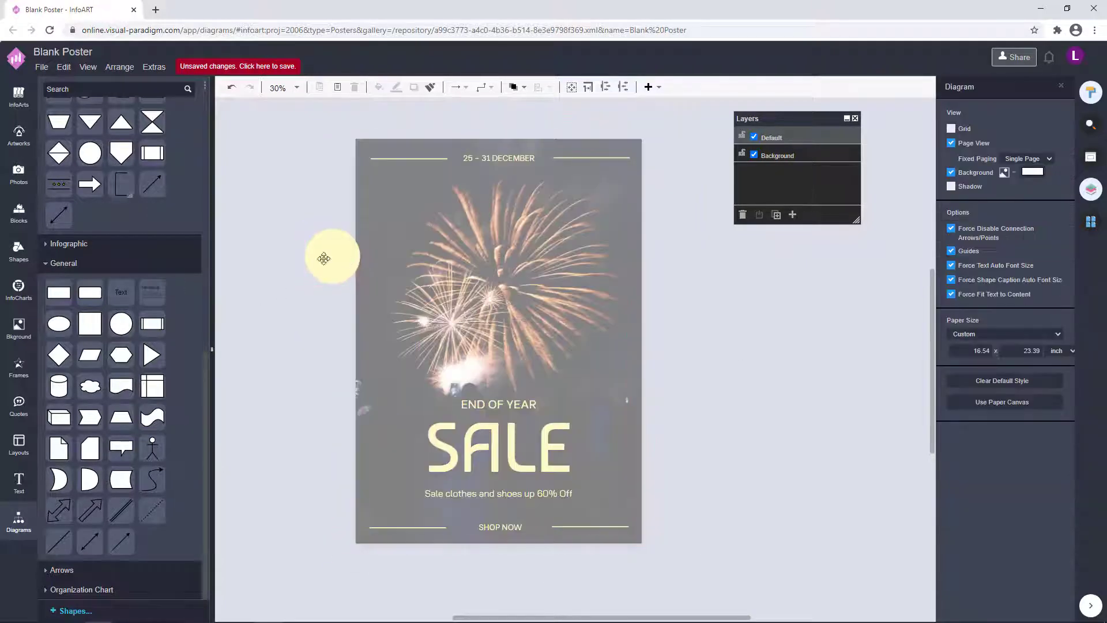
Try removing the circle and adjusting the white overlay on the background photo.
{"action": "double_click", "coordinate": [316, 254]}
{"action": "left_click", "coordinate": [546, 324]}
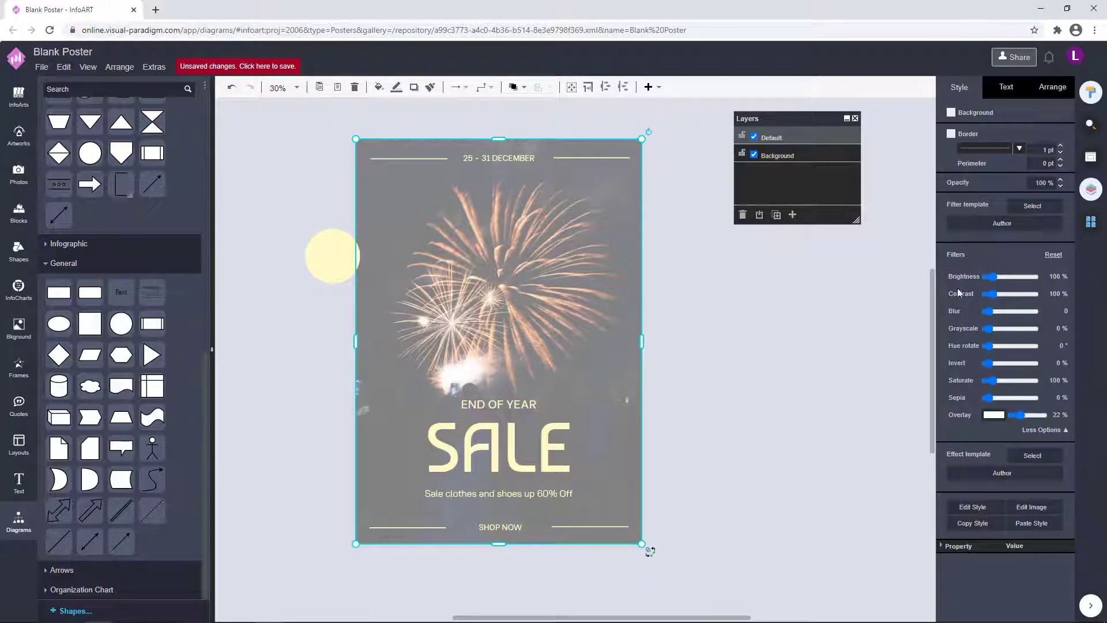
{"action": "left_click", "coordinate": [719, 341]}
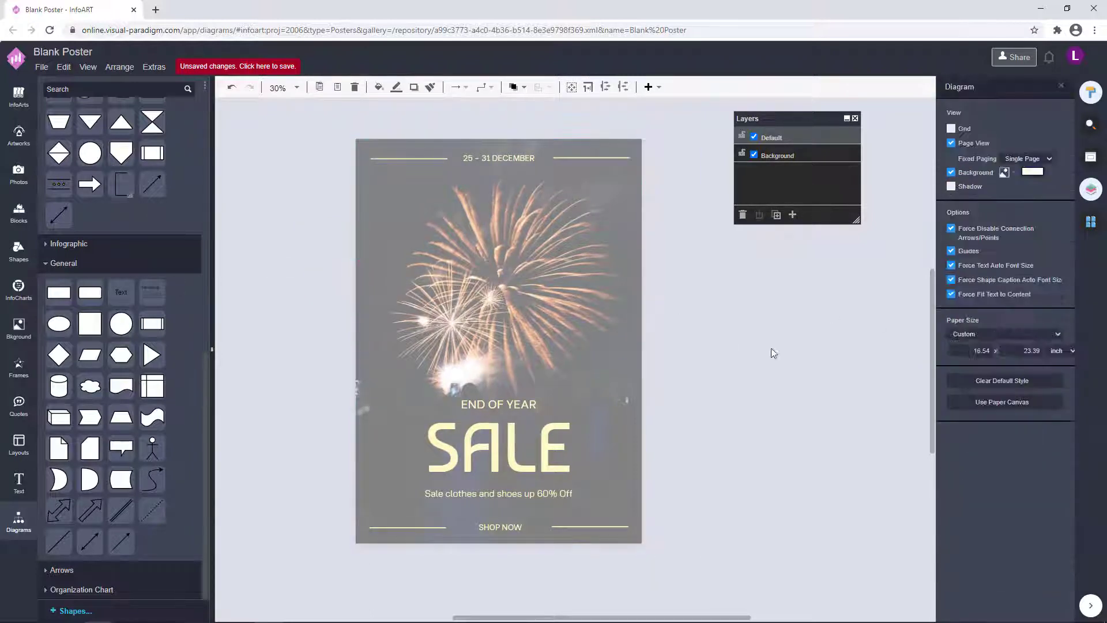
{"action": "left_click", "coordinate": [502, 331]}
{"action": "left_click_drag", "start_coordinate": [1033, 418], "coordinate": [997, 416]}
Undo the overlay changes on the background photo and the addition of the blurred circle.
{"action": "key", "text": "ctrl+z"}
{"action": "key", "text": "ctrl+z"}
{"action": "key", "text": "ctrl+z"}
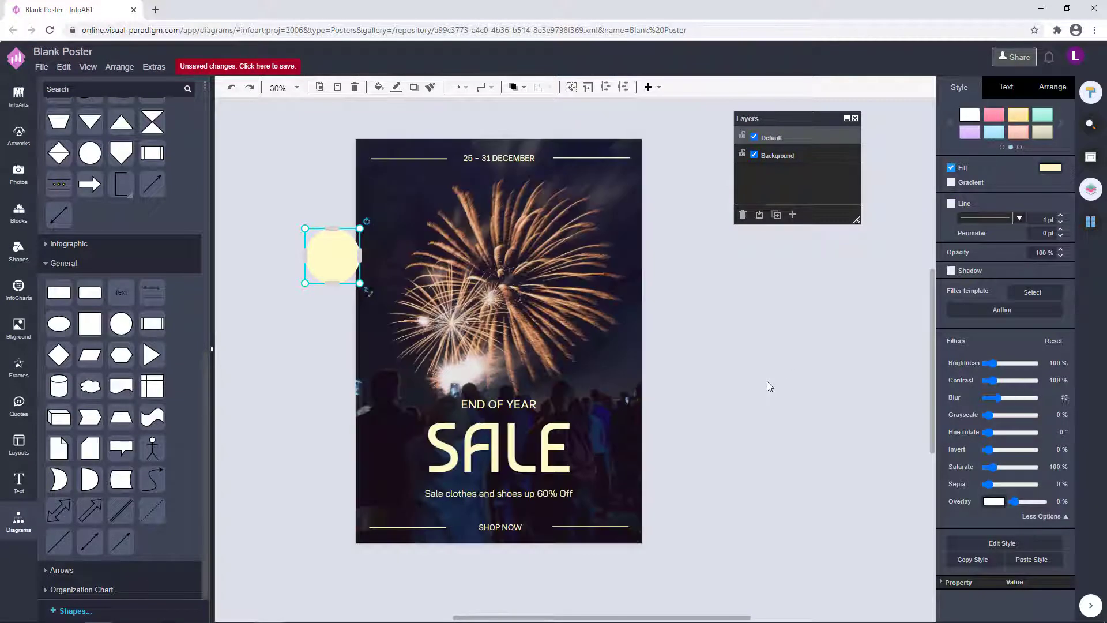
{"action": "left_click", "coordinate": [767, 386]}
{"action": "key", "text": "ctrl+z"}
Add a circle from the basic shapes left of the fireworks and color it pale yellow.
{"action": "left_click", "coordinate": [19, 251]}
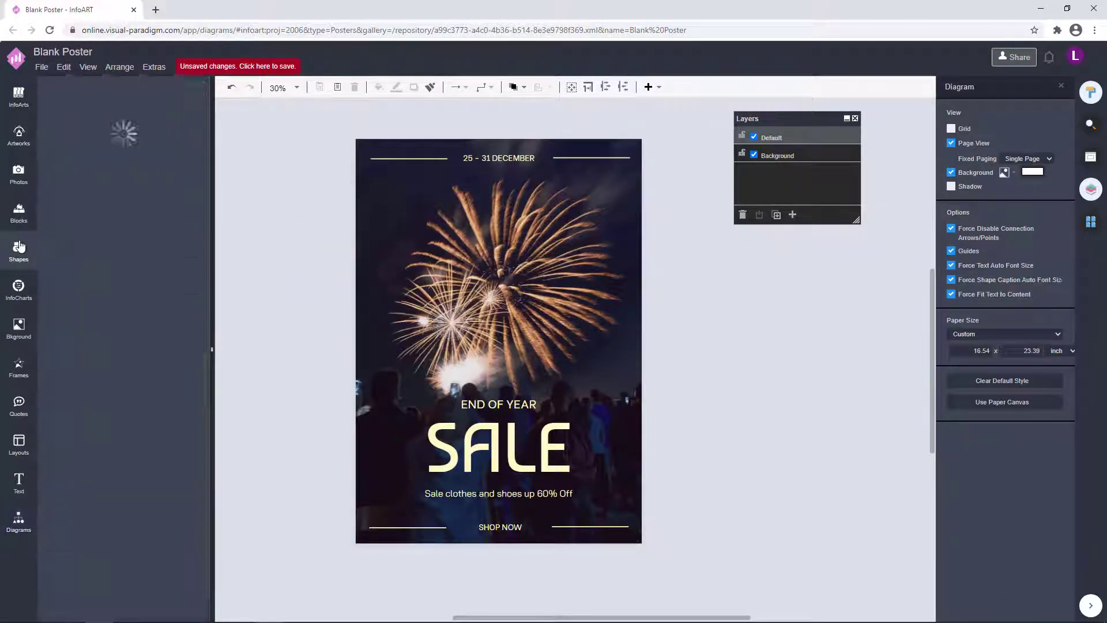
{"action": "left_click", "coordinate": [68, 150]}
{"action": "left_click_drag", "start_coordinate": [58, 152], "coordinate": [383, 240]}
{"action": "left_click", "coordinate": [954, 132]}
{"action": "left_click", "coordinate": [979, 248]}
{"action": "left_click", "coordinate": [1067, 397]}
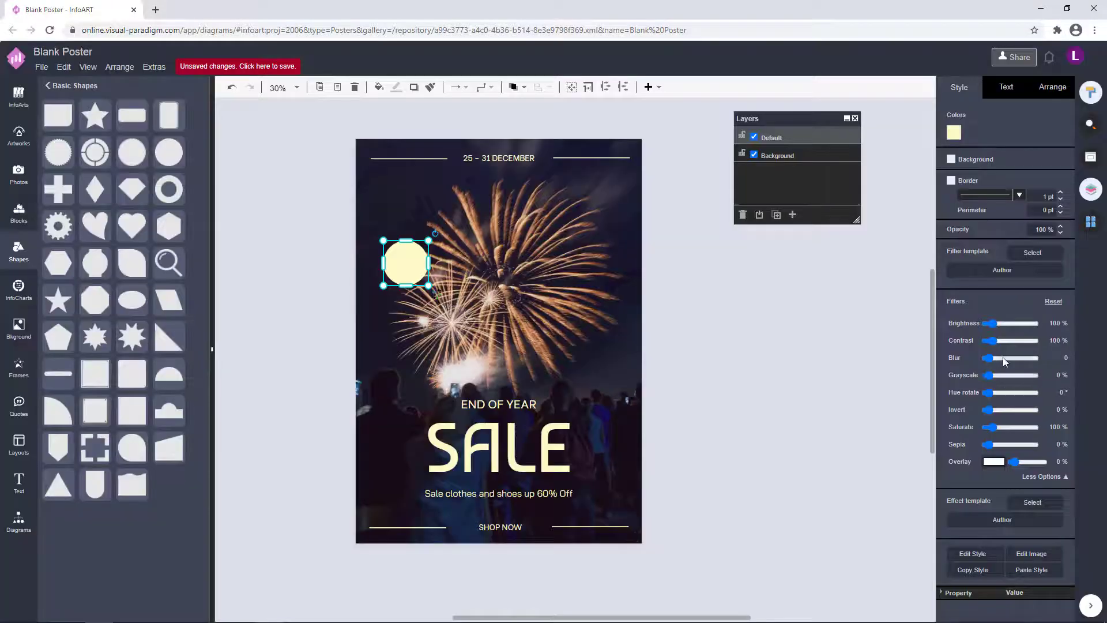
Set the circle's blur to 15 and its opacity to 50%.
{"action": "mouse_move", "coordinate": [1003, 357]}
{"action": "left_mouse_down"}
{"action": "mouse_move", "coordinate": [1014, 359]}
{"action": "mouse_move", "coordinate": [994, 358]}
{"action": "left_mouse_up"}
{"action": "double_click", "coordinate": [1041, 229]}
{"action": "type", "text": "50"}
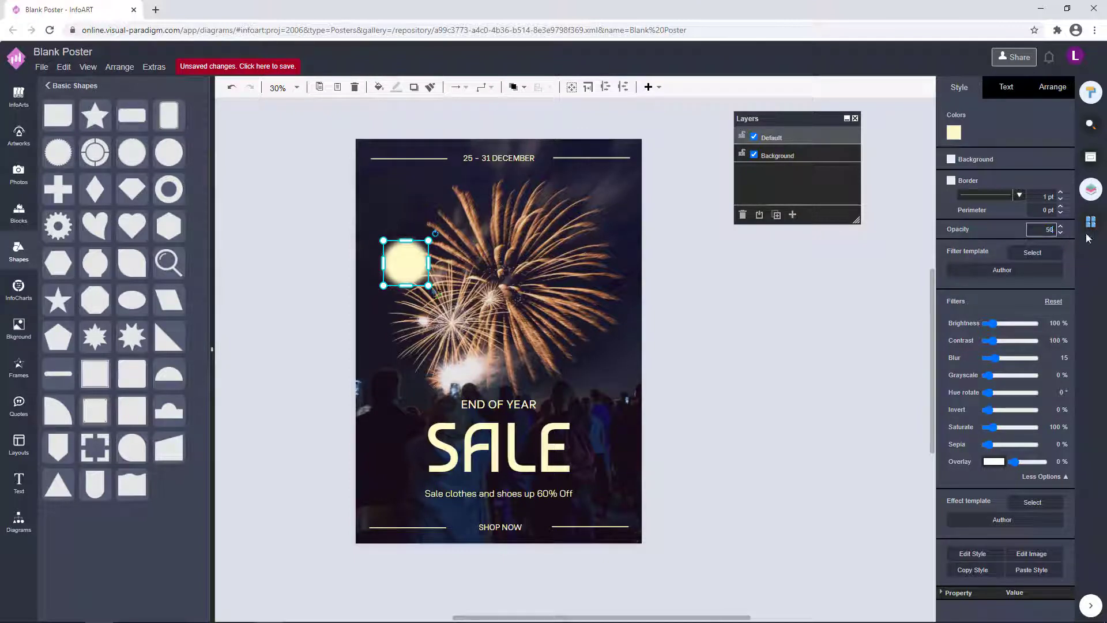
{"action": "key", "text": "Return"}
Make a large circle about 517 pt wide over the poster's upper left edge with a small matching circle at its lower right.
{"action": "mouse_move", "coordinate": [428, 285]}
{"action": "left_mouse_down"}
{"action": "mouse_move", "coordinate": [473, 330]}
{"action": "mouse_move", "coordinate": [363, 235]}
{"action": "mouse_move", "coordinate": [446, 290]}
{"action": "left_mouse_up"}
{"action": "left_click_drag", "start_coordinate": [494, 235], "coordinate": [316, 173]}
{"action": "left_click", "coordinate": [689, 279]}
{"action": "left_click", "coordinate": [404, 243]}
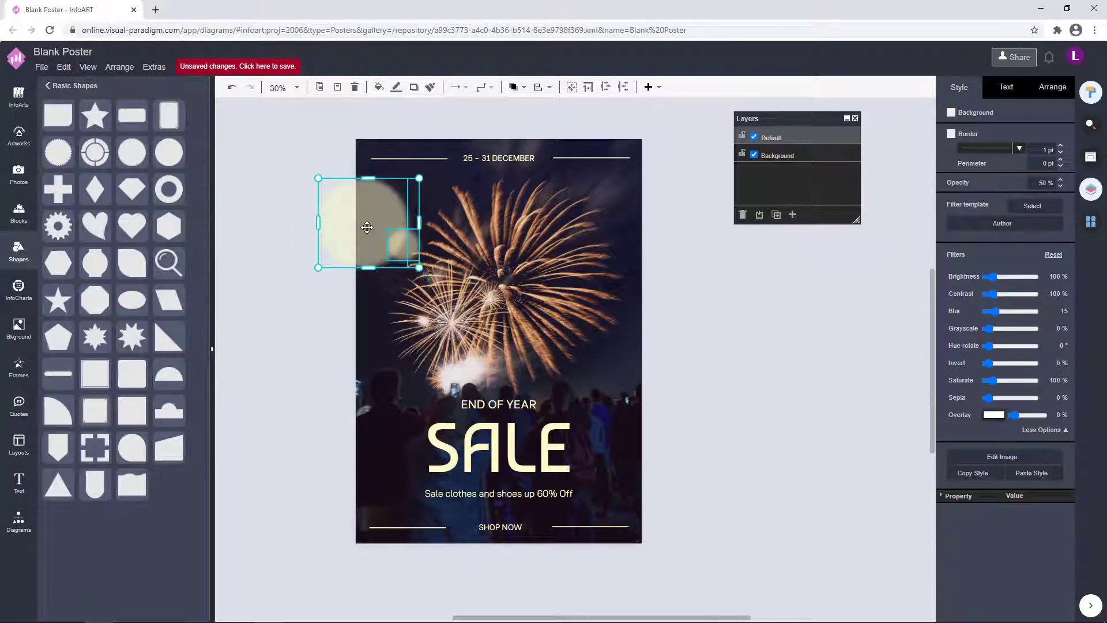
Place an ungrouped copy of the circle pair over the poster's right edge, with the small circle at the large one's lower left.
{"action": "left_click_drag", "start_coordinate": [340, 230], "coordinate": [596, 359]}
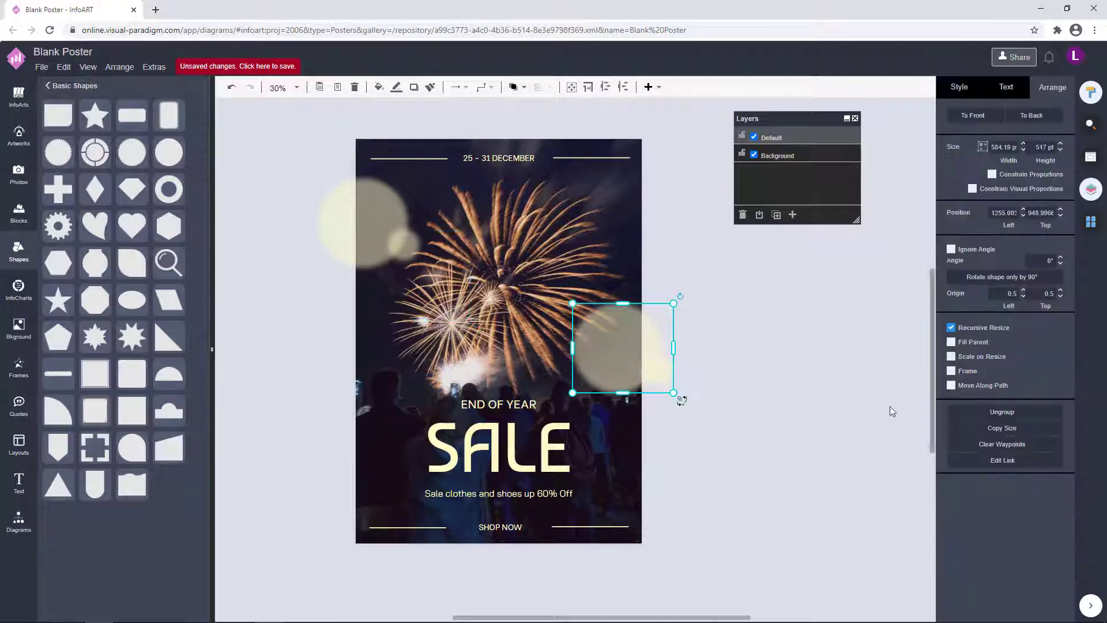
{"action": "left_click_drag", "start_coordinate": [608, 340], "coordinate": [625, 320]}
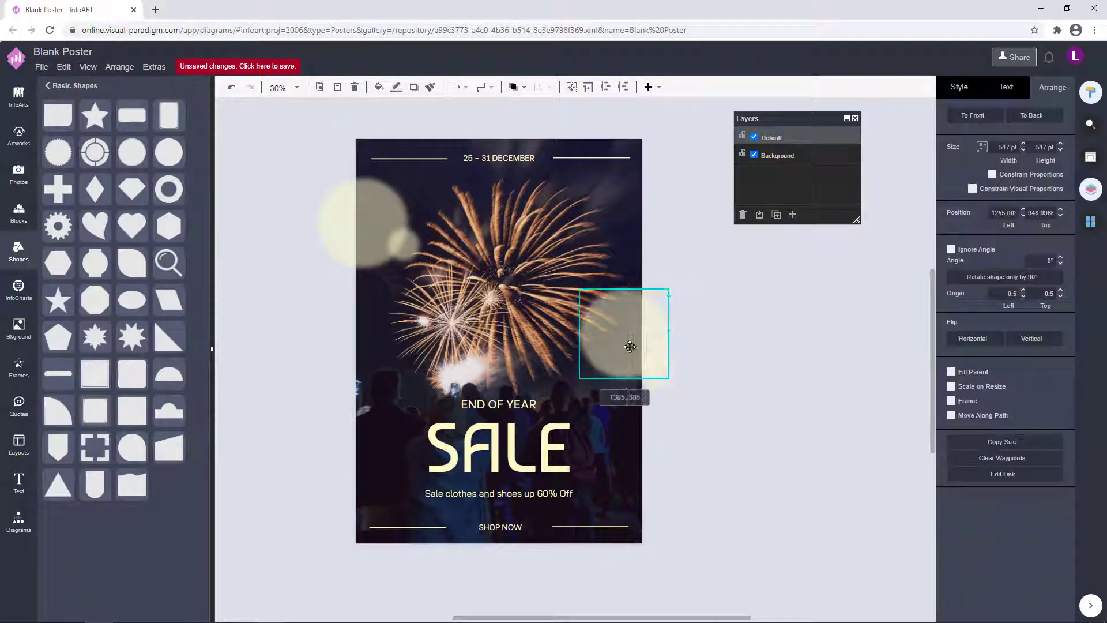
{"action": "left_click_drag", "start_coordinate": [660, 373], "coordinate": [618, 378]}
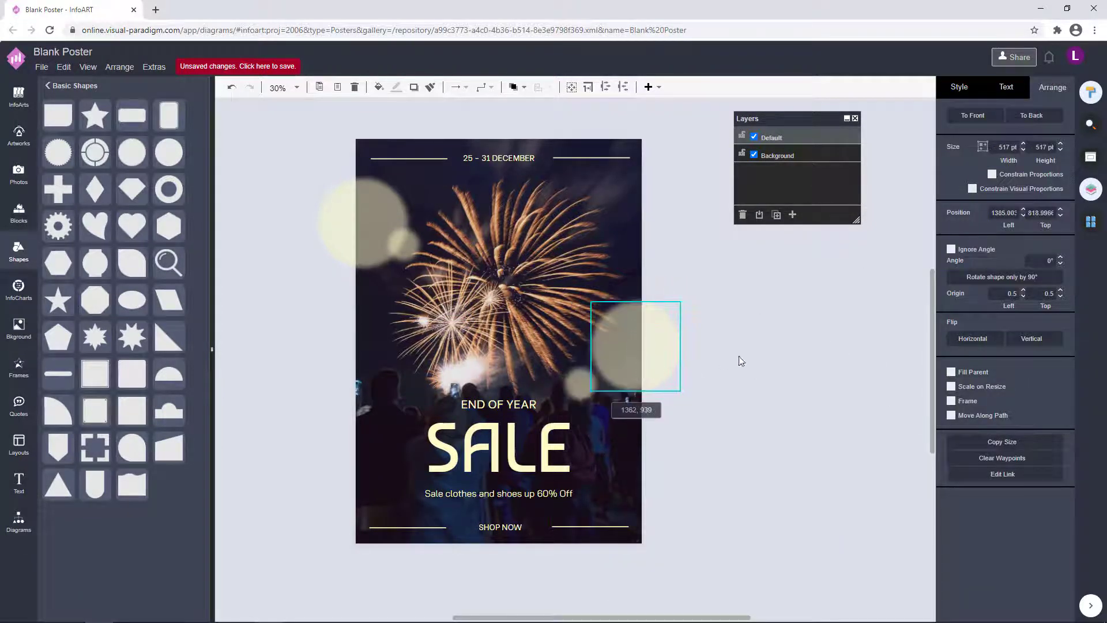
{"action": "left_click", "coordinate": [668, 414]}
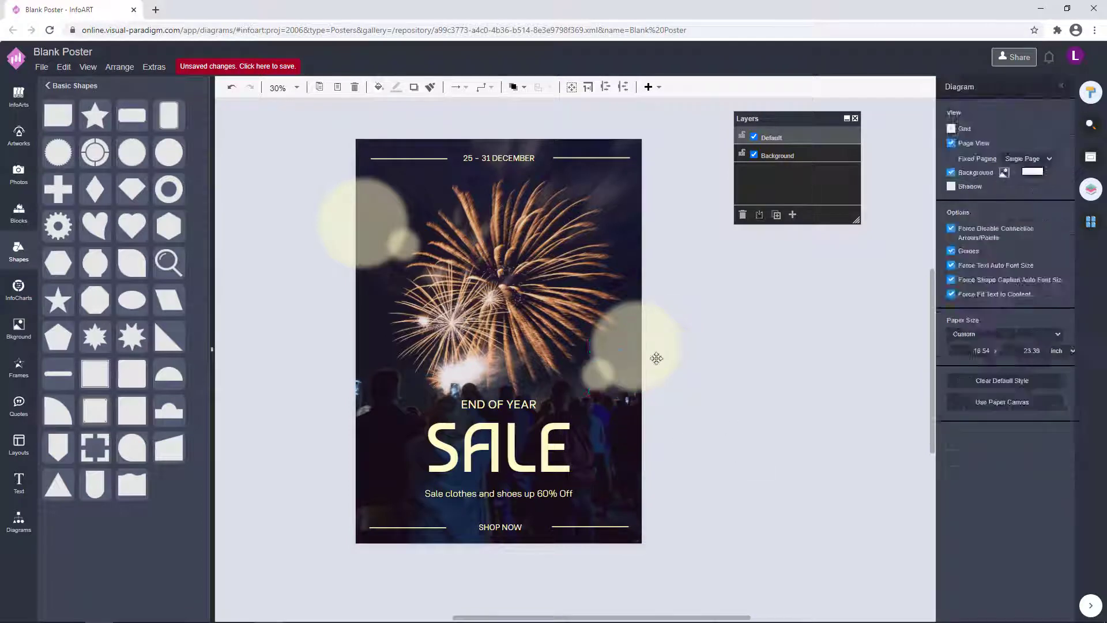
{"action": "left_click", "coordinate": [655, 358]}
{"action": "left_click", "coordinate": [638, 412]}
{"action": "left_click", "coordinate": [662, 331]}
{"action": "left_click", "coordinate": [682, 327]}
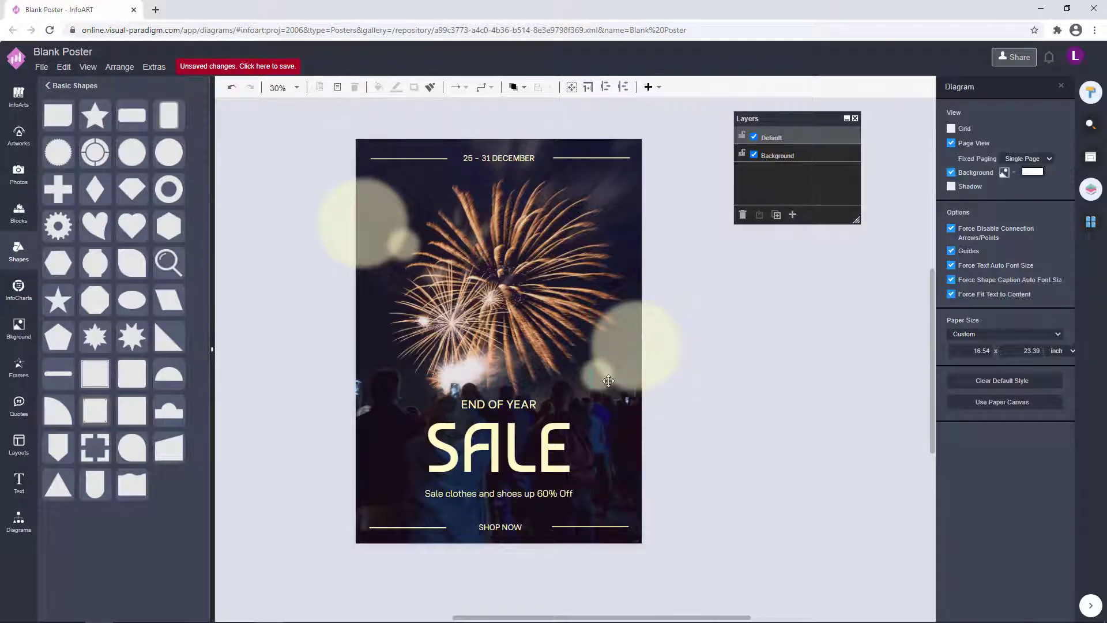
{"action": "left_click", "coordinate": [774, 313]}
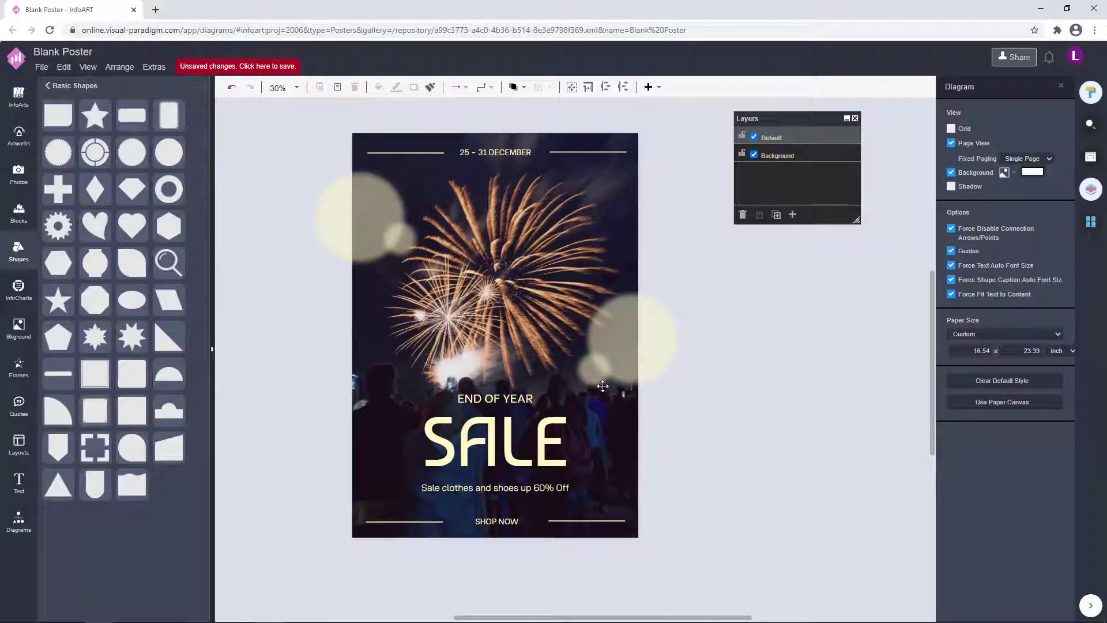
Place a small circle copy across the poster's upper edge and a 357 pt one over its lower right corner, behind the SHOP NOW line.
{"action": "left_click", "coordinate": [599, 368]}
{"action": "left_click", "coordinate": [761, 478]}
{"action": "left_click_drag", "start_coordinate": [609, 409], "coordinate": [636, 562]}
{"action": "left_click", "coordinate": [456, 168]}
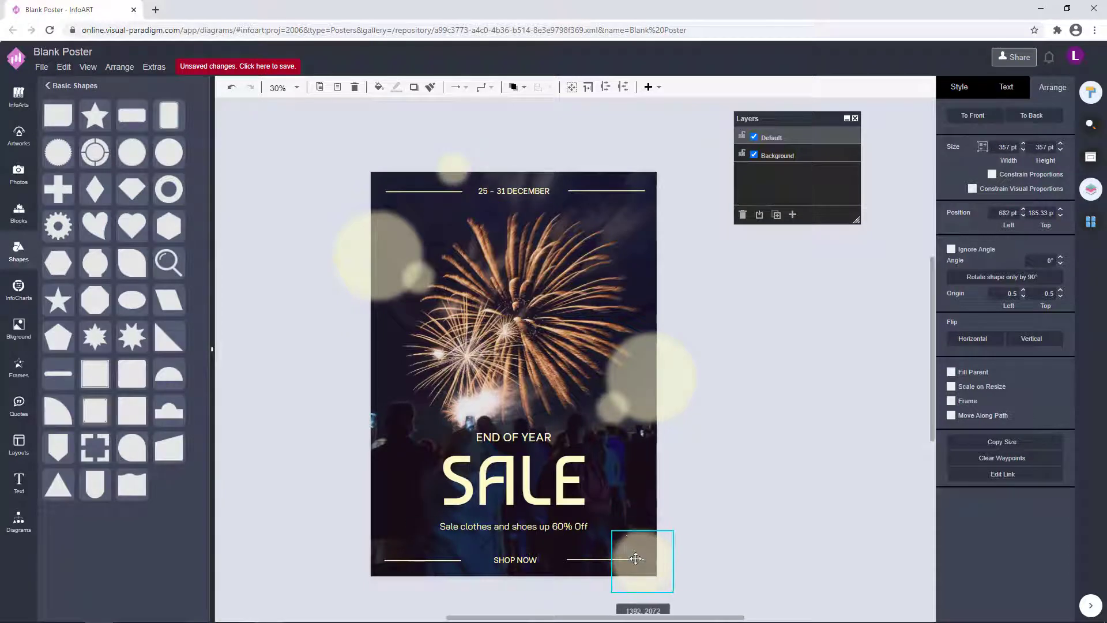
{"action": "left_click", "coordinate": [519, 87]}
{"action": "left_click", "coordinate": [548, 127]}
{"action": "left_click", "coordinate": [741, 489]}
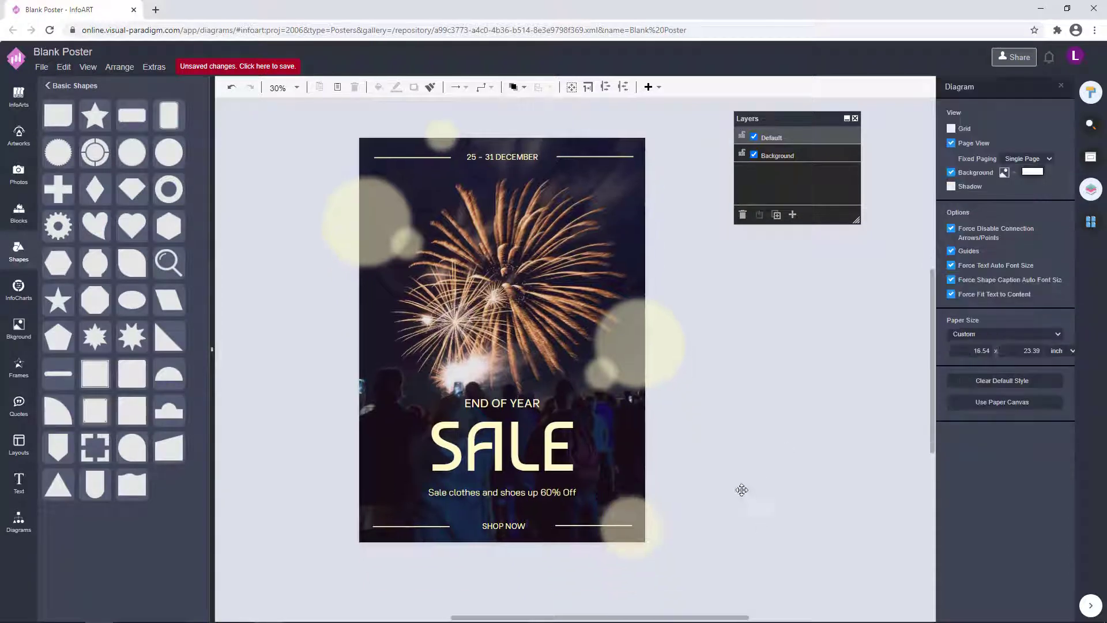
Try a small circle about 137 pt wide above the circle at the poster's lower right corner.
{"action": "left_click", "coordinate": [636, 506]}
{"action": "mouse_move", "coordinate": [635, 506]}
{"action": "left_mouse_down"}
{"action": "mouse_move", "coordinate": [721, 563]}
{"action": "mouse_move", "coordinate": [655, 504]}
{"action": "mouse_move", "coordinate": [610, 503]}
{"action": "mouse_move", "coordinate": [651, 490]}
{"action": "left_mouse_up"}
{"action": "left_click", "coordinate": [704, 490]}
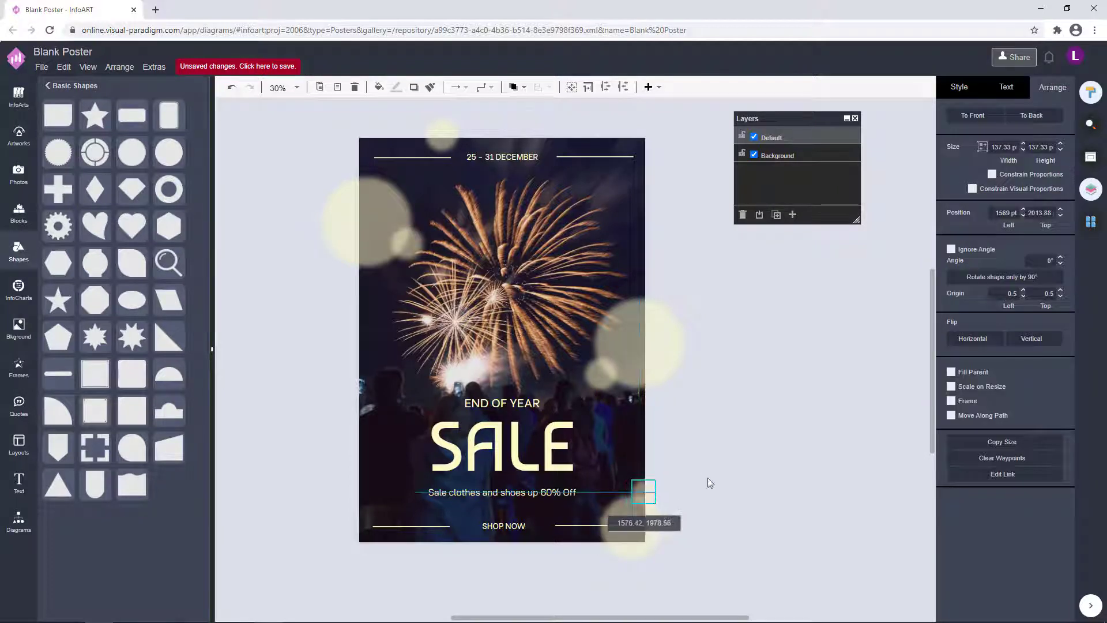
{"action": "left_click", "coordinate": [710, 482]}
Place a medium circle over the poster's left edge, with a small one about 107 pt wide at its upper right.
{"action": "left_click_drag", "start_coordinate": [649, 500], "coordinate": [387, 388]}
{"action": "left_click", "coordinate": [407, 395]}
{"action": "left_click", "coordinate": [394, 378]}
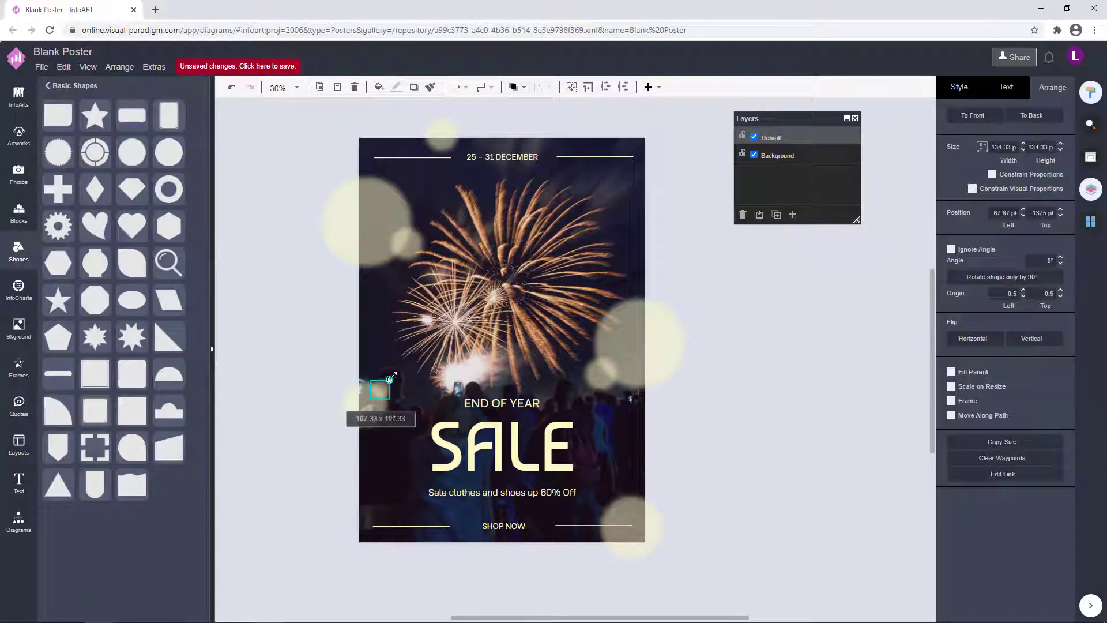
{"action": "left_click", "coordinate": [395, 396]}
{"action": "left_click", "coordinate": [383, 391]}
{"action": "left_click", "coordinate": [851, 401]}
{"action": "left_click", "coordinate": [378, 389]}
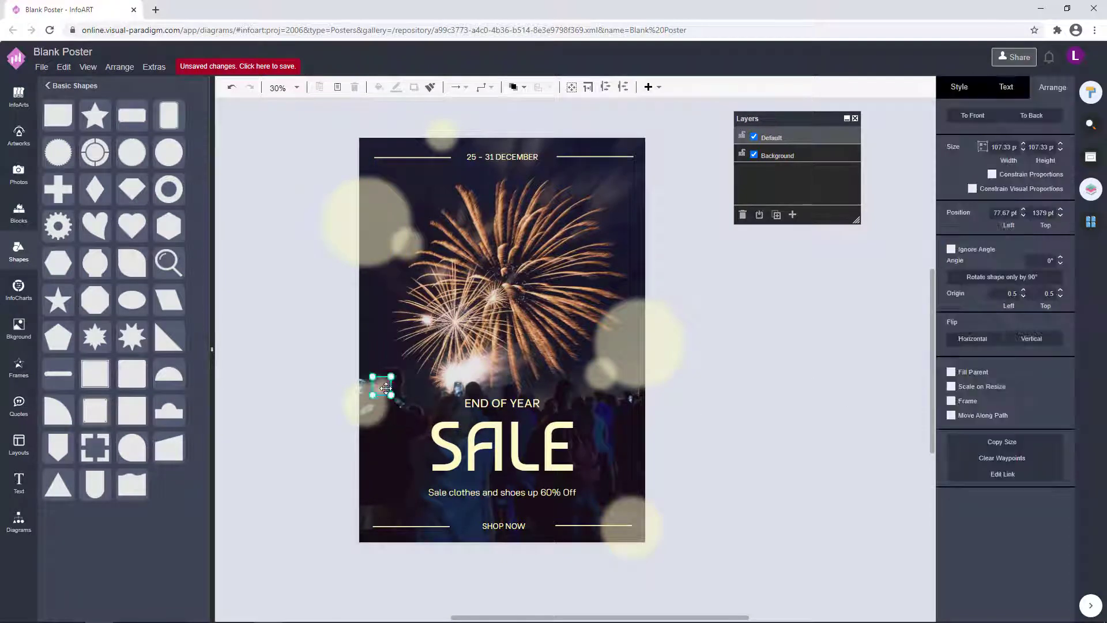
{"action": "left_click", "coordinate": [773, 440]}
{"action": "left_click", "coordinate": [378, 394]}
{"action": "left_click", "coordinate": [784, 417]}
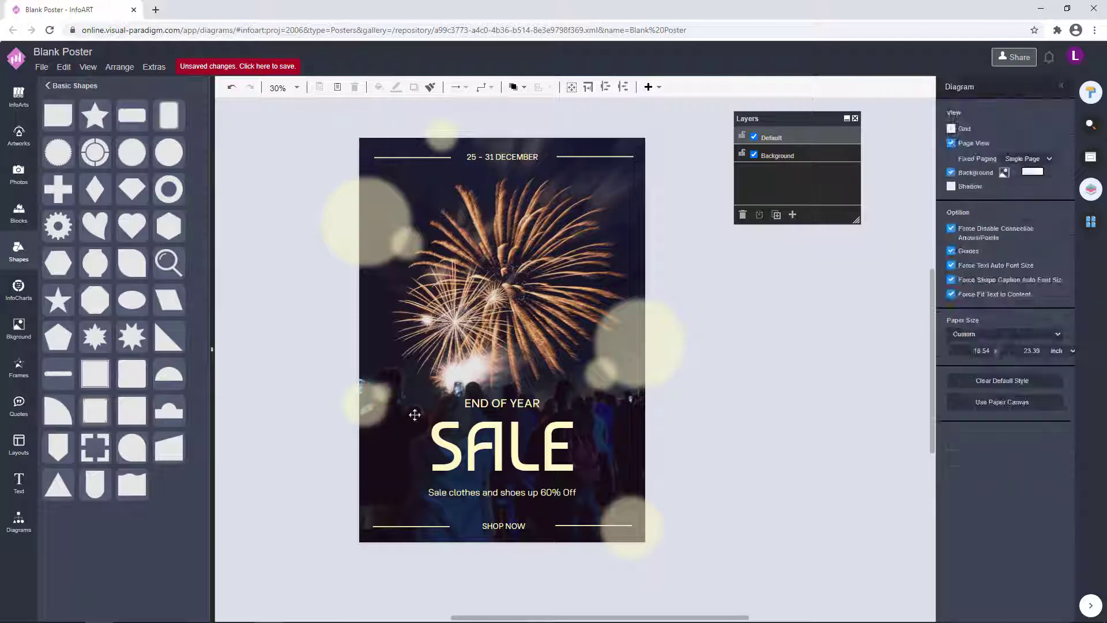
Remove the small circle from the pair on the poster's left edge and move the medium circle lower, beside SALE.
{"action": "left_click", "coordinate": [379, 394]}
{"action": "left_click", "coordinate": [793, 431]}
{"action": "left_click", "coordinate": [374, 391]}
{"action": "left_click_drag", "start_coordinate": [374, 392], "coordinate": [373, 435]}
{"action": "left_click", "coordinate": [767, 405]}
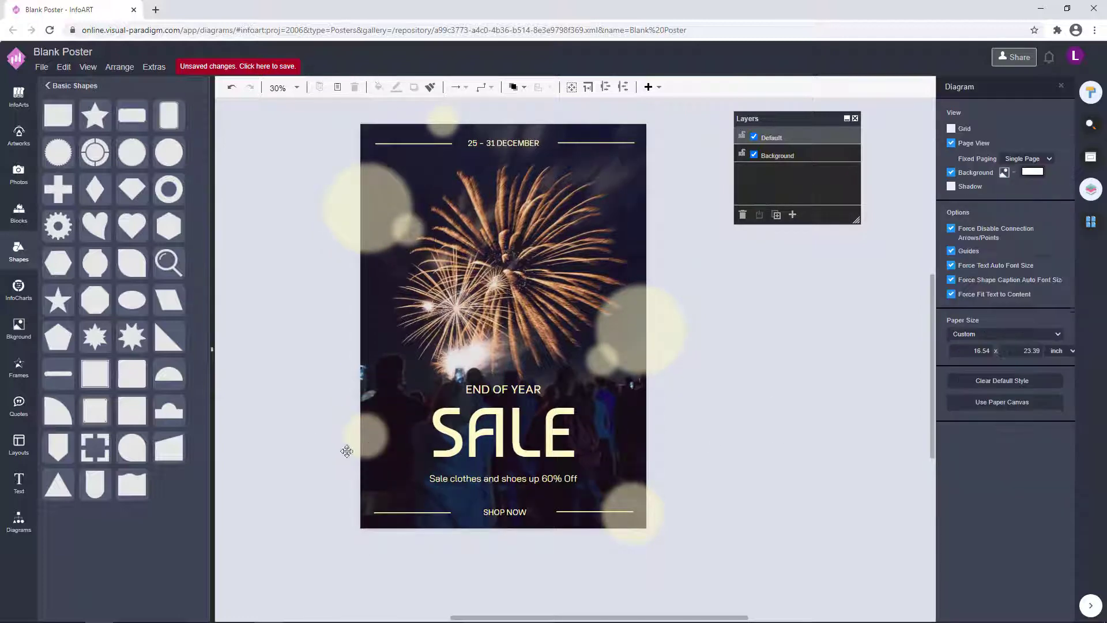
{"action": "left_click", "coordinate": [352, 450]}
{"action": "left_click", "coordinate": [796, 475]}
{"action": "scroll", "coordinate": [796, 475], "scroll_direction": "down", "scroll_amount": 1}
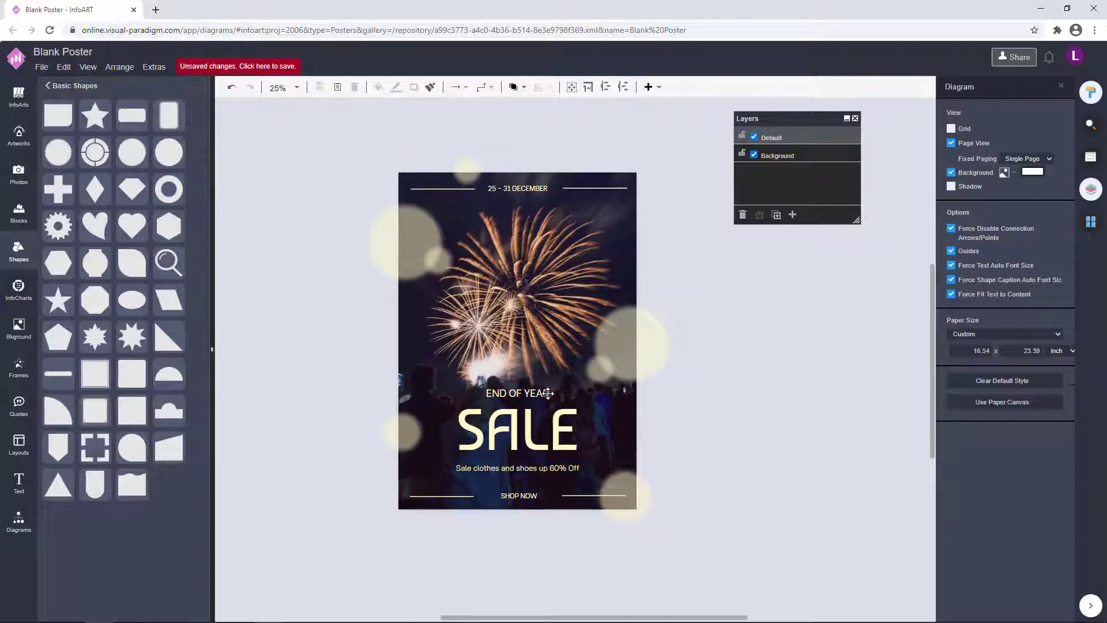
{"action": "left_click", "coordinate": [557, 467]}
{"action": "left_click", "coordinate": [544, 392]}
{"action": "left_click", "coordinate": [774, 384]}
{"action": "scroll", "coordinate": [645, 462], "scroll_direction": "up", "scroll_amount": 1}
Search the artworks for "star" and place the three-sparkle artwork on the canvas left of the poster.
{"action": "left_click", "coordinate": [18, 140]}
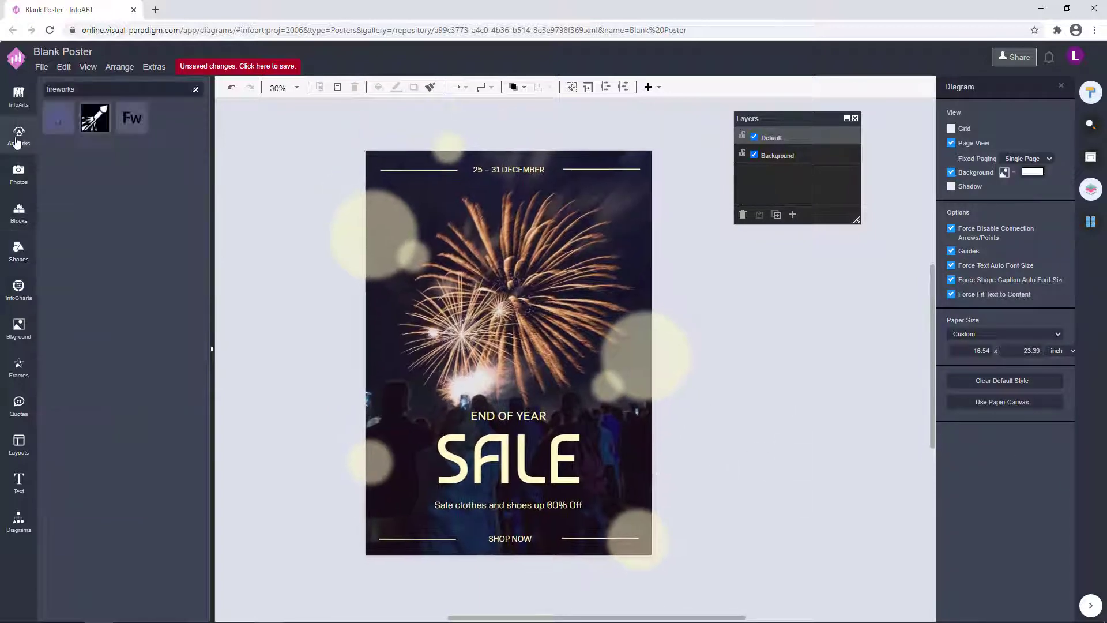
{"action": "type", "text": "star"}
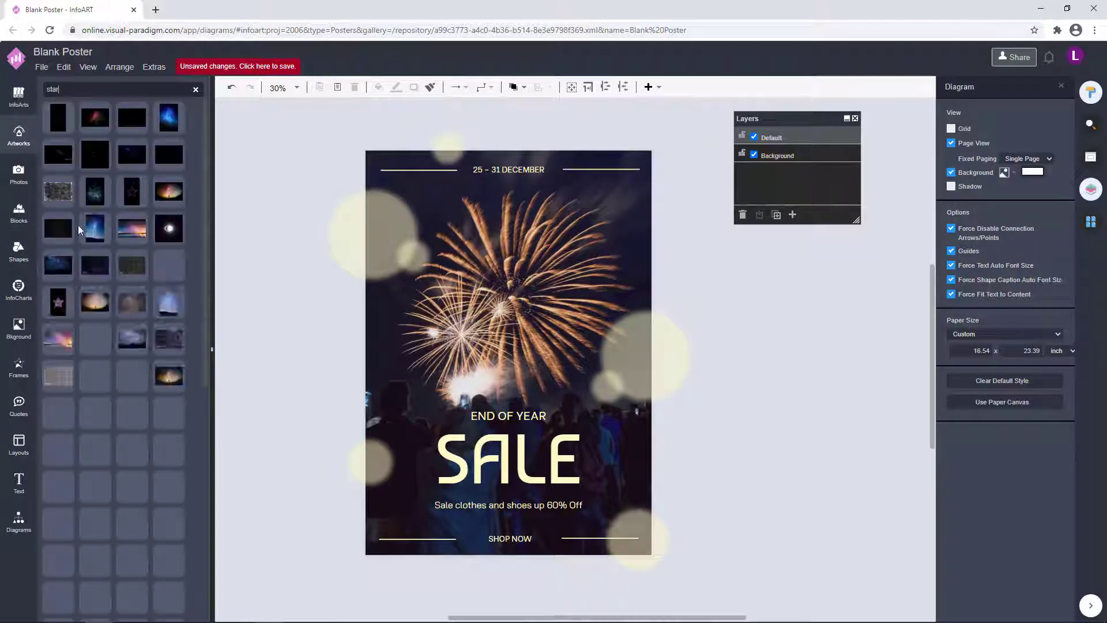
{"action": "mouse_move", "coordinate": [110, 276]}
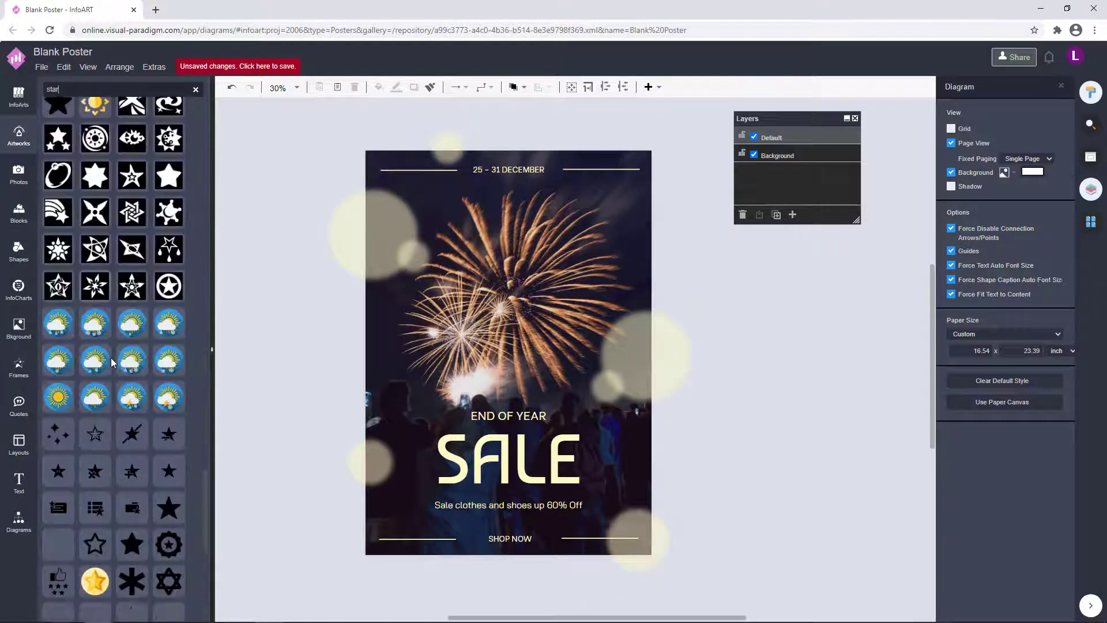
{"action": "left_click_drag", "start_coordinate": [67, 431], "coordinate": [341, 346]}
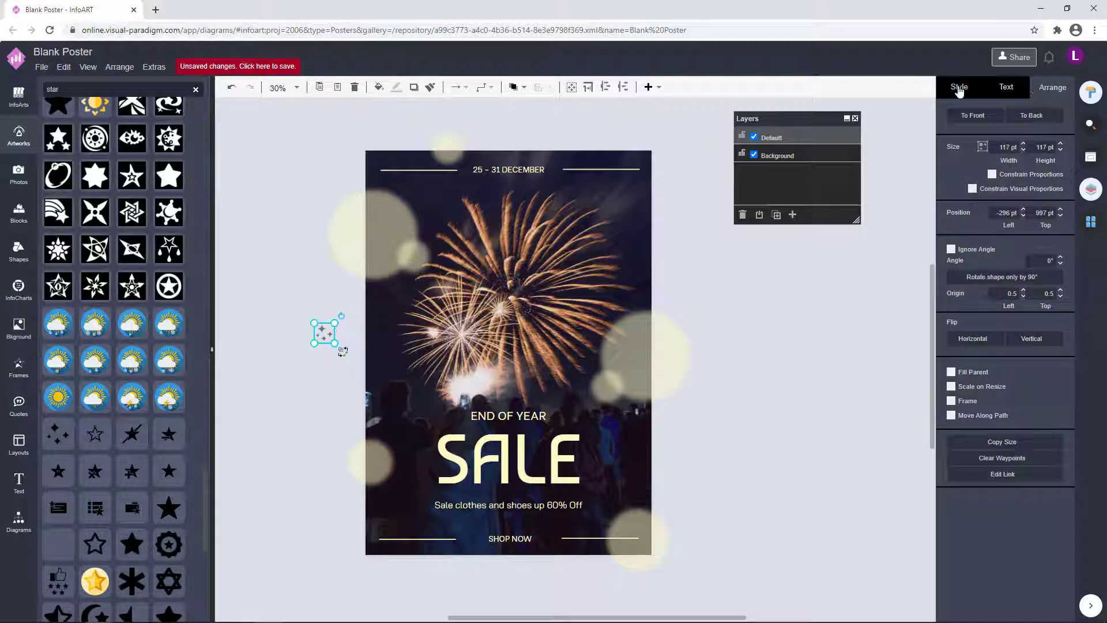
Color the sparkle artwork pale yellow and set its opacity to 100%.
{"action": "left_click", "coordinate": [959, 90]}
{"action": "left_click", "coordinate": [954, 132]}
{"action": "left_click", "coordinate": [1057, 361]}
{"action": "left_click", "coordinate": [1056, 396]}
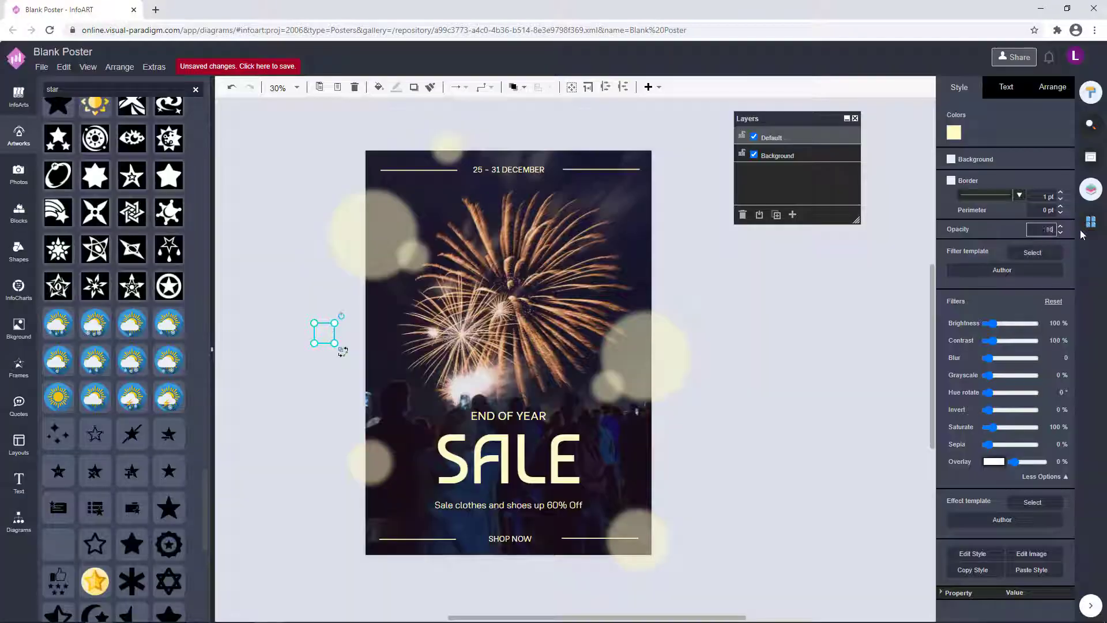
Place the sparkles on the lower left circle, with copies beside the right-edge circle and on the large upper left circle.
{"action": "left_click_drag", "start_coordinate": [320, 336], "coordinate": [383, 442]}
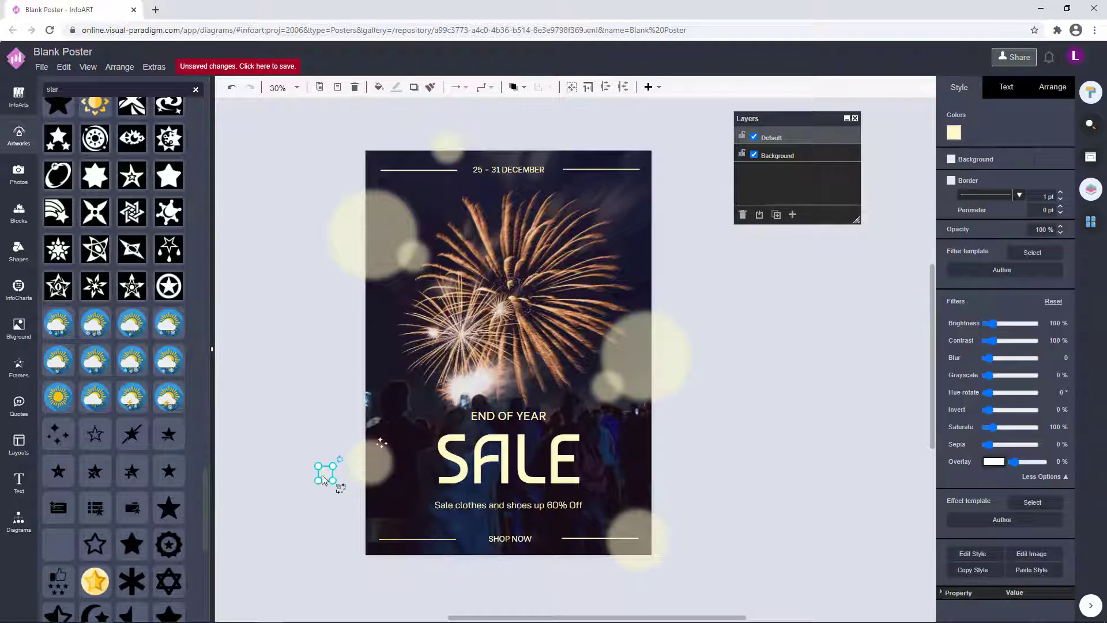
{"action": "left_click_drag", "start_coordinate": [324, 480], "coordinate": [616, 327]}
{"action": "left_click_drag", "start_coordinate": [747, 344], "coordinate": [409, 209]}
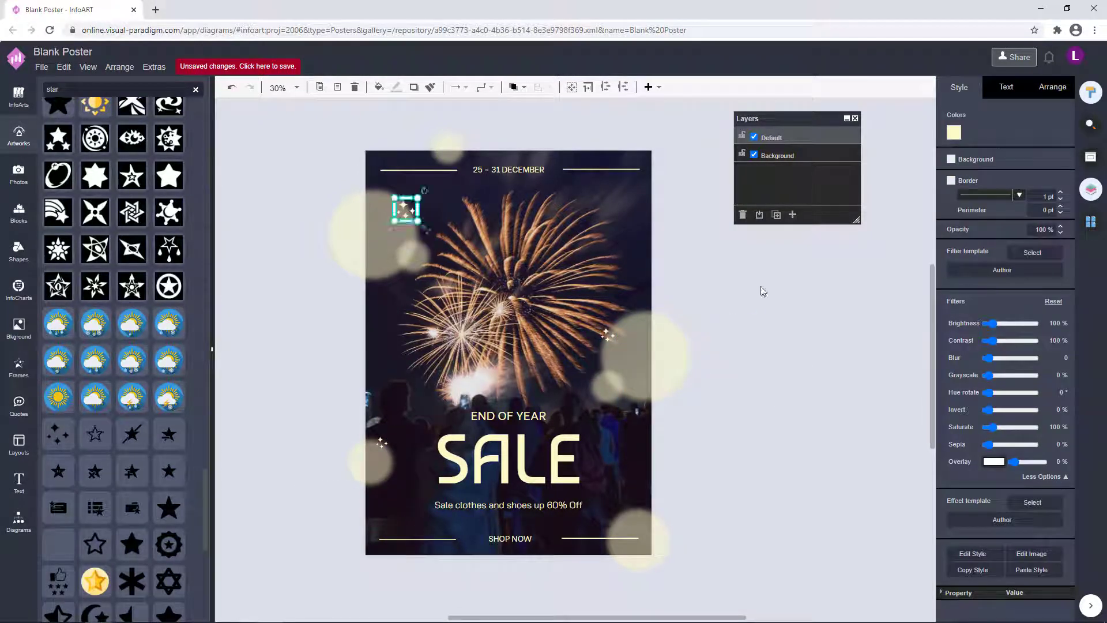
Place a larger sparkle copy, about 177 pt wide, at the upper edge of the lower right circle.
{"action": "left_click_drag", "start_coordinate": [441, 247], "coordinate": [626, 517]}
{"action": "left_click", "coordinate": [778, 420]}
{"action": "left_click", "coordinate": [625, 510]}
{"action": "left_click", "coordinate": [628, 519]}
{"action": "left_click", "coordinate": [635, 510]}
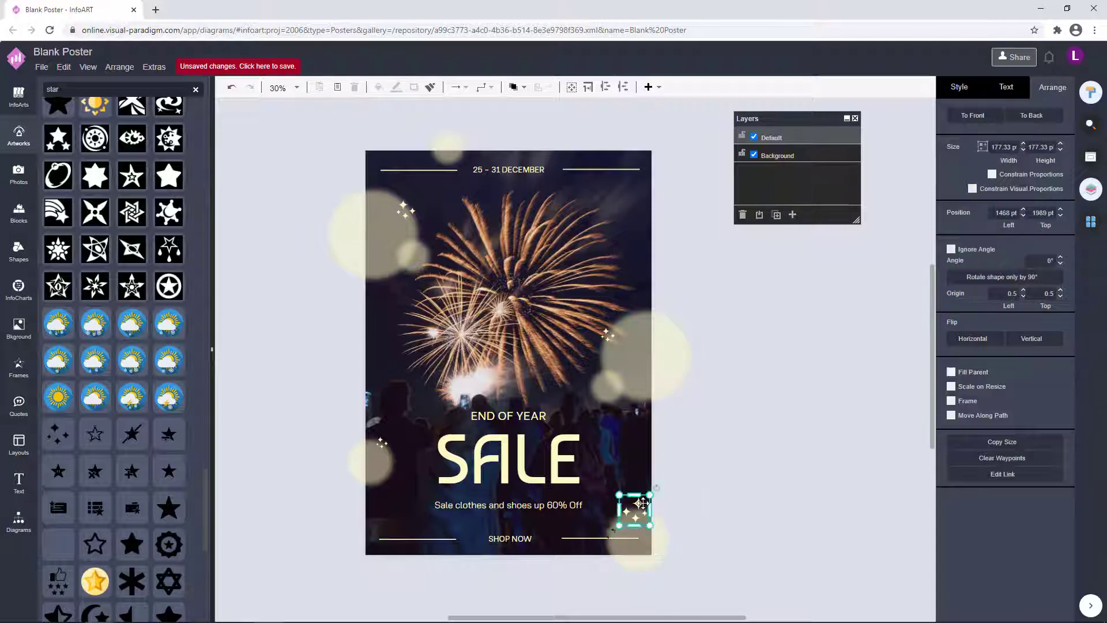
{"action": "left_click", "coordinate": [783, 471]}
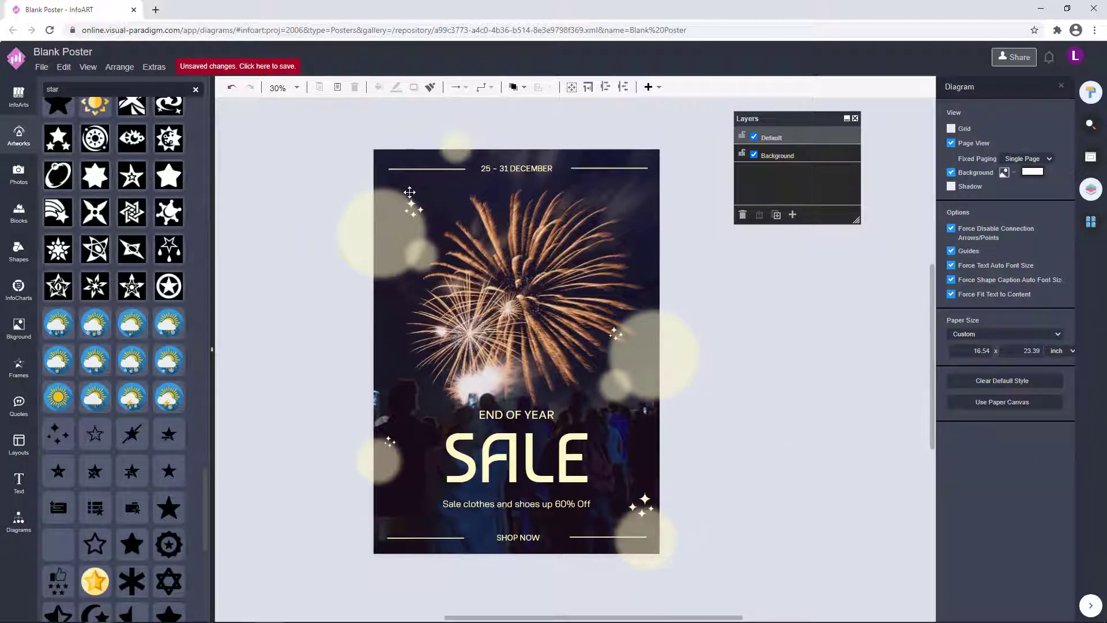
Nudge the upper left sparkles slightly to the right and enlarge the sparkles on the lower left circle.
{"action": "left_click", "coordinate": [414, 206]}
{"action": "left_click", "coordinate": [309, 195]}
{"action": "left_click", "coordinate": [390, 442]}
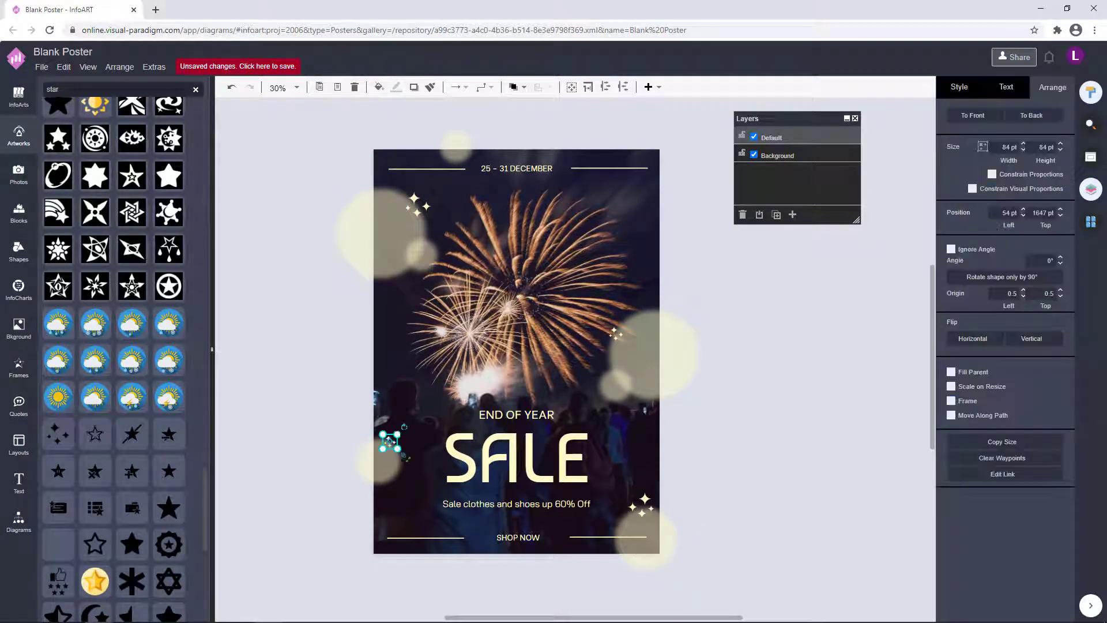
{"action": "left_click", "coordinate": [364, 413]}
{"action": "left_click", "coordinate": [389, 441]}
{"action": "left_click", "coordinate": [654, 436]}
{"action": "left_click", "coordinate": [585, 426]}
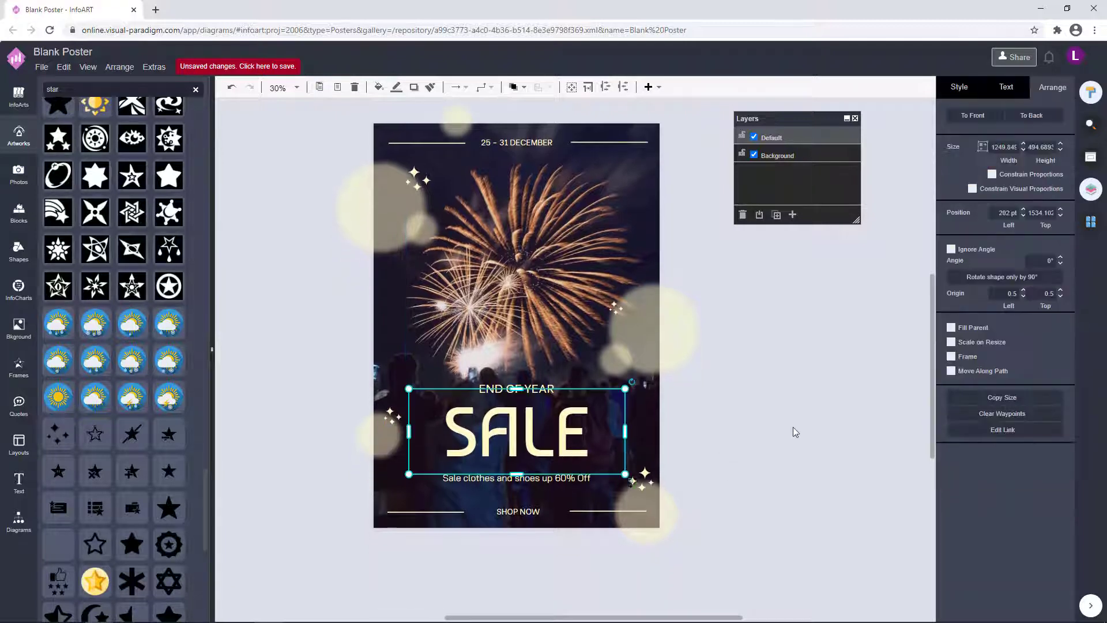
{"action": "left_click", "coordinate": [540, 388]}
{"action": "left_click", "coordinate": [784, 456]}
{"action": "scroll", "coordinate": [797, 445], "scroll_direction": "down", "scroll_amount": 1}
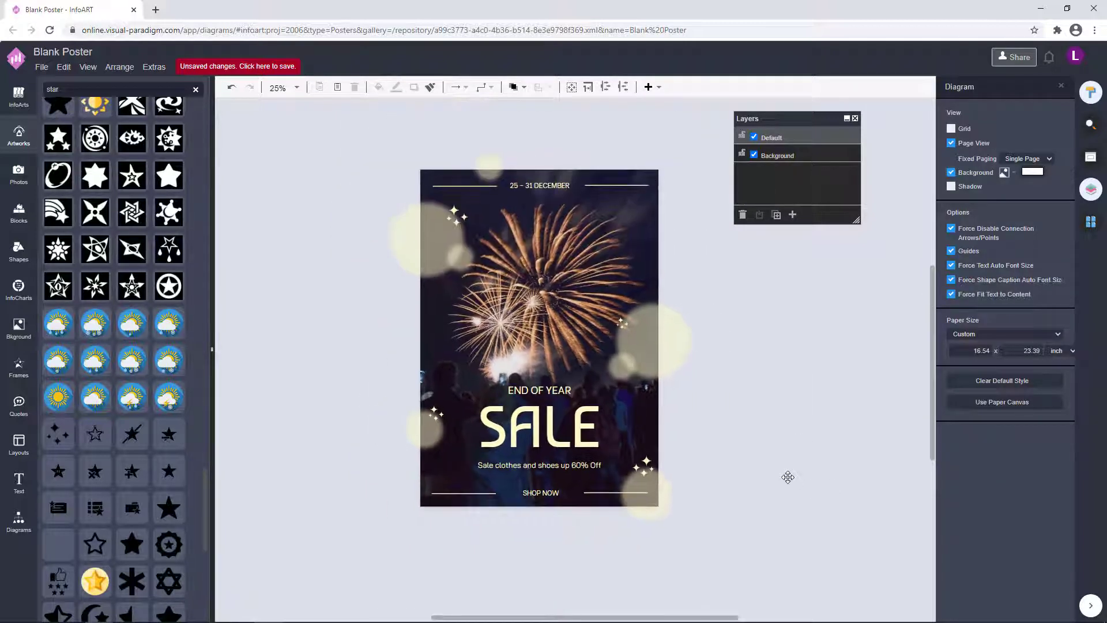
{"action": "scroll", "coordinate": [713, 372], "scroll_direction": "up", "scroll_amount": 1}
Select the fireworks background photo and set its brightness to 99%.
{"action": "key", "text": "ctrl+a"}
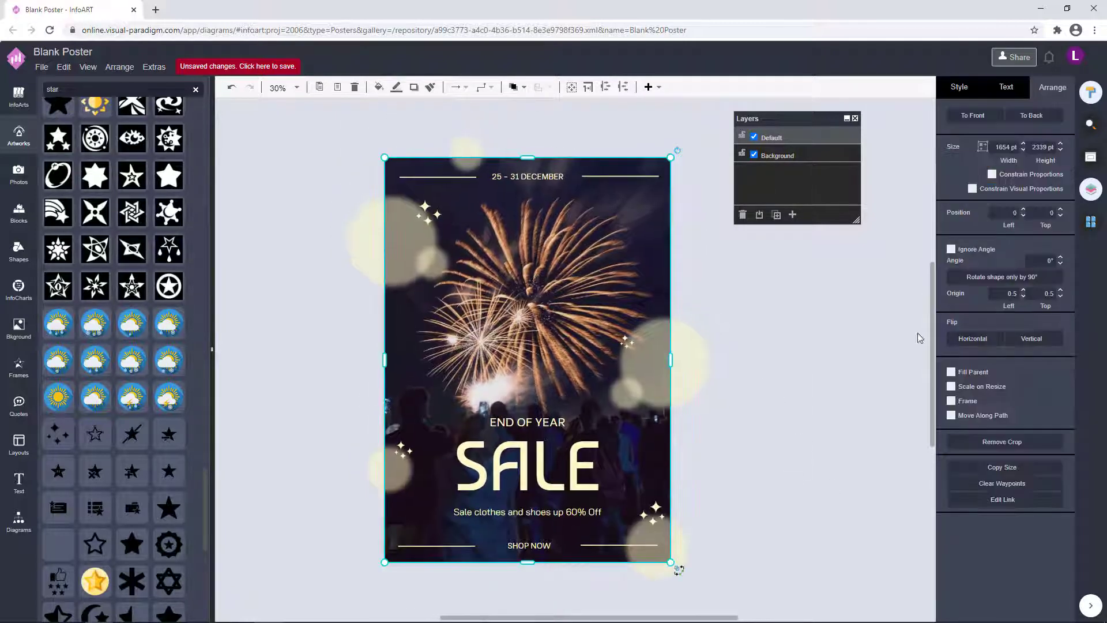
{"action": "left_click", "coordinate": [959, 88]}
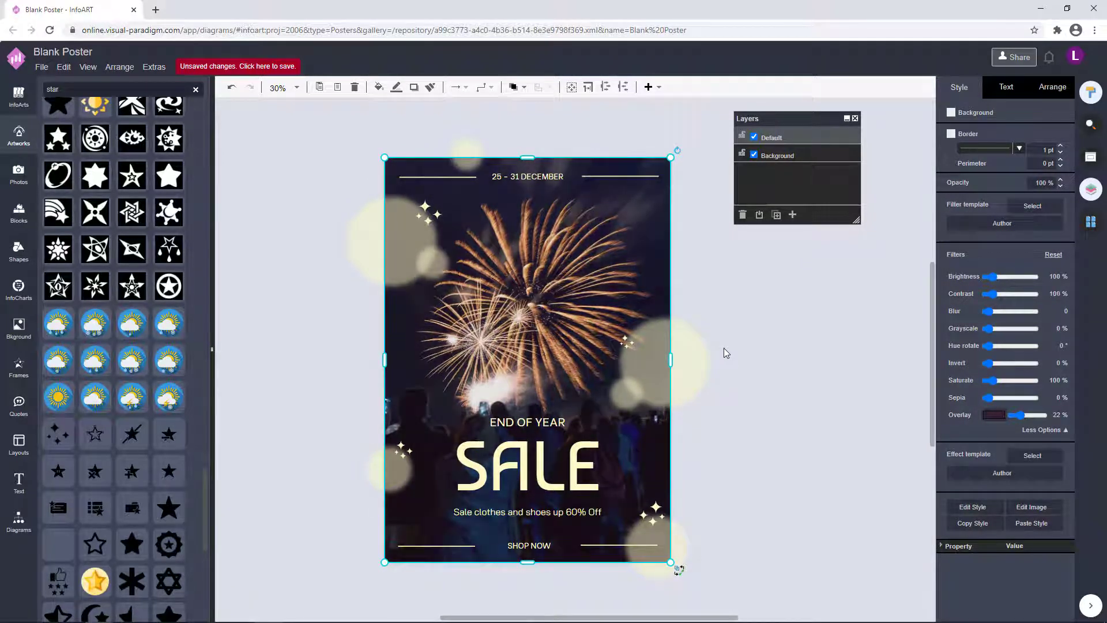
{"action": "left_click", "coordinate": [724, 348]}
{"action": "left_click", "coordinate": [572, 268]}
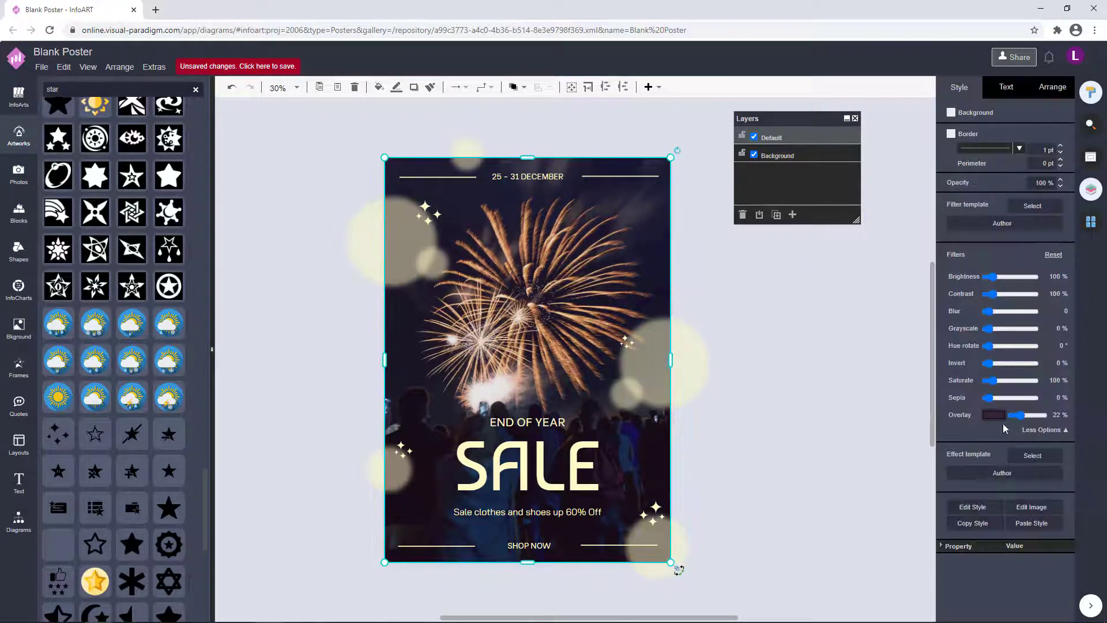
{"action": "left_click", "coordinate": [994, 280]}
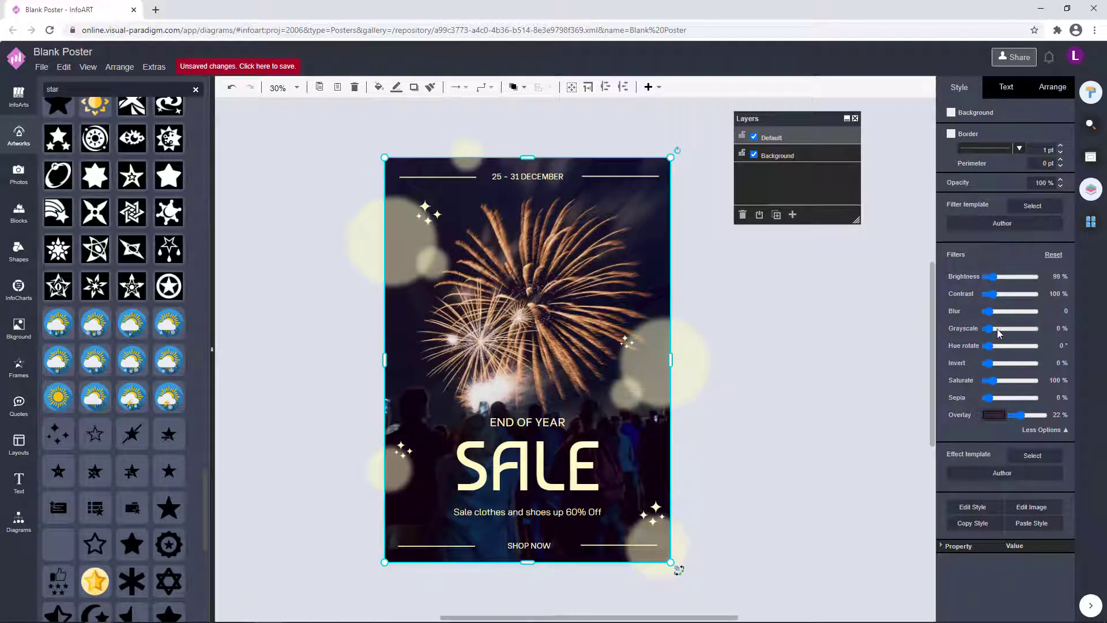
Try the pink B84683 as the fireworks photo's overlay color.
{"action": "left_click", "coordinate": [994, 415]}
{"action": "left_click", "coordinate": [1058, 443]}
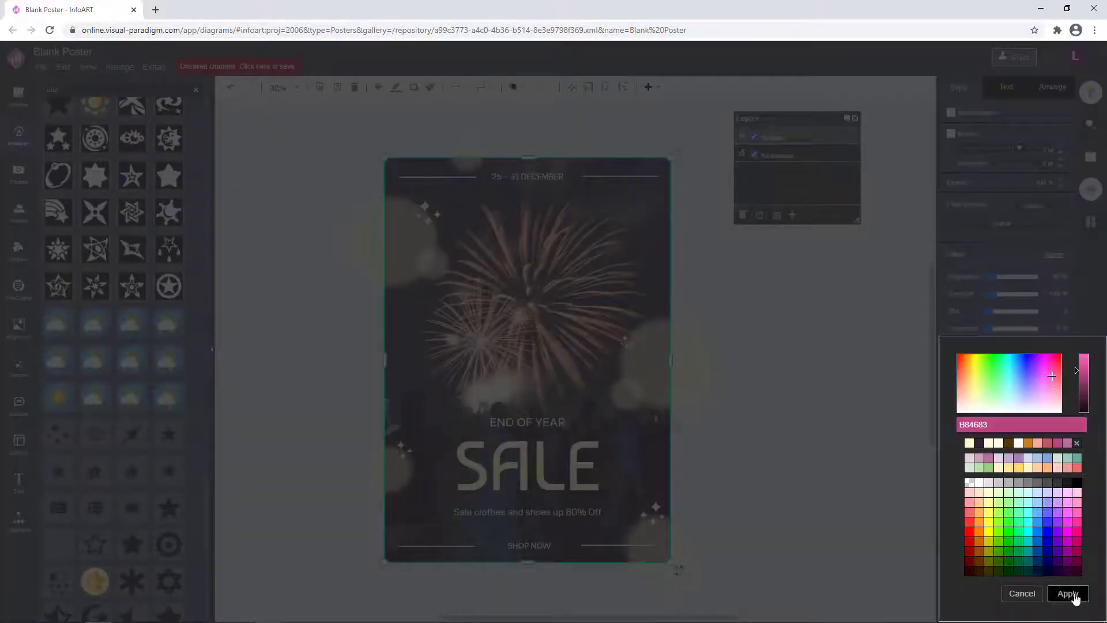
{"action": "left_click", "coordinate": [1067, 594]}
Set the fireworks photo's overlay color to the dark plum 381929 and fine-tune its darkness.
{"action": "left_click", "coordinate": [997, 415]}
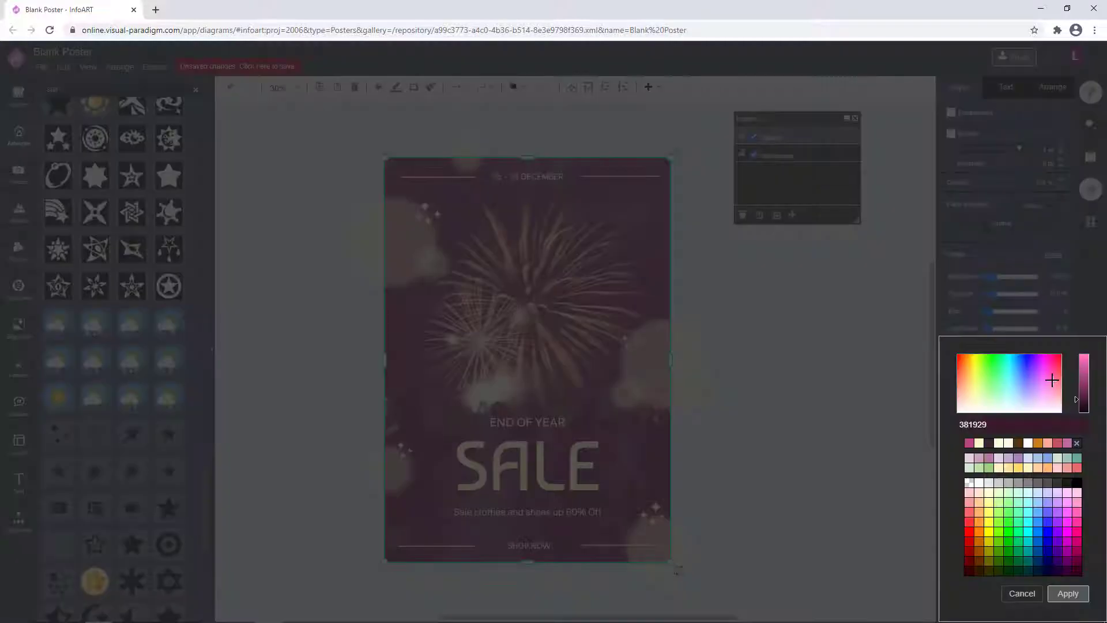
{"action": "left_click", "coordinate": [1070, 594]}
{"action": "left_click", "coordinate": [993, 415]}
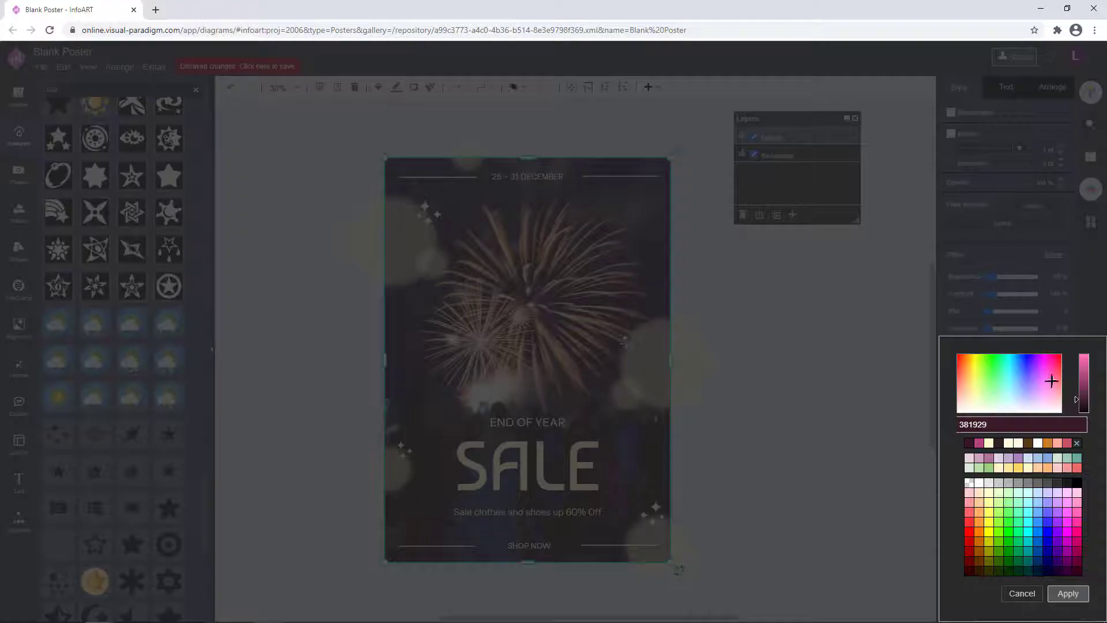
{"action": "left_click", "coordinate": [1083, 400]}
{"action": "left_click", "coordinate": [1067, 593]}
{"action": "left_click", "coordinate": [784, 411]}
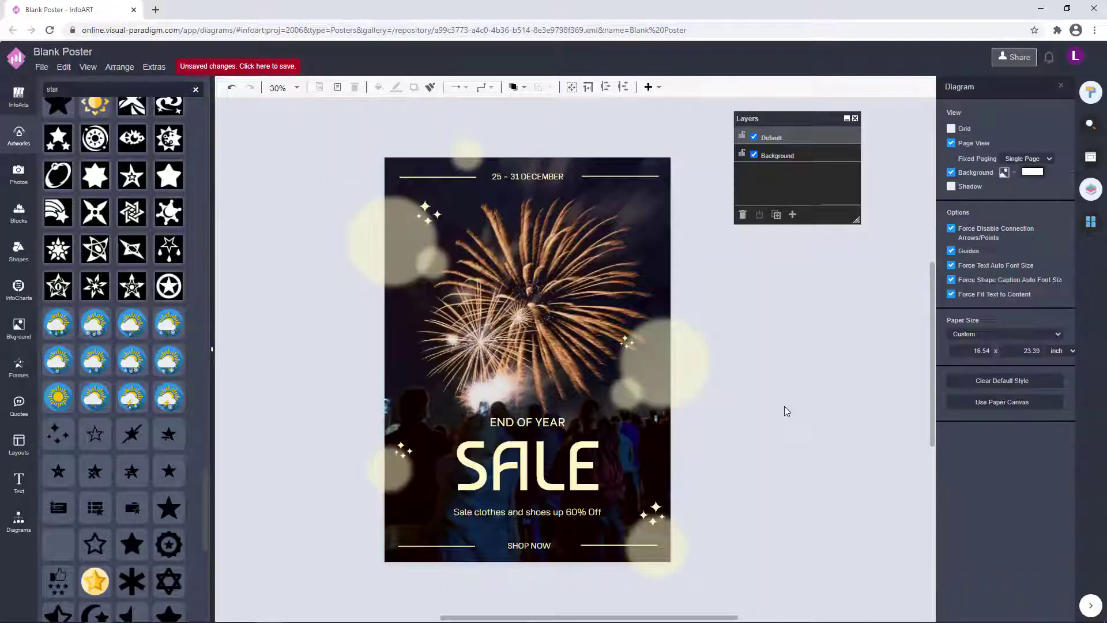
Start saving the poster under the filename Blue New Year Firework Photo Sale Poster.
{"action": "left_click_drag", "start_coordinate": [784, 411], "coordinate": [734, 383]}
{"action": "scroll", "coordinate": [742, 375], "scroll_direction": "up", "scroll_amount": 1}
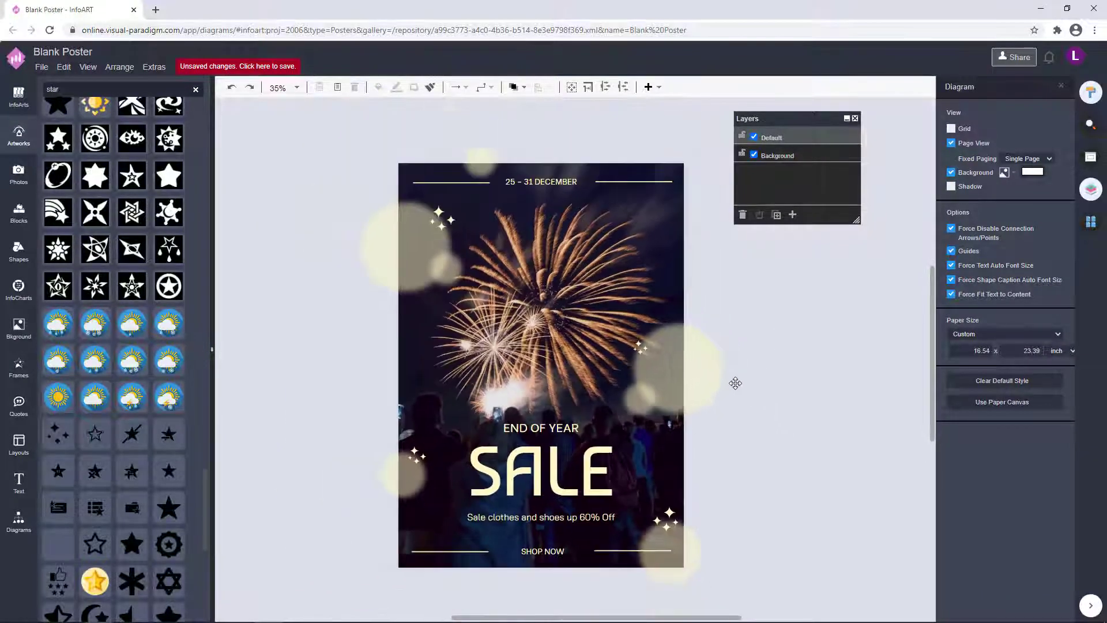
{"action": "left_click", "coordinate": [274, 68]}
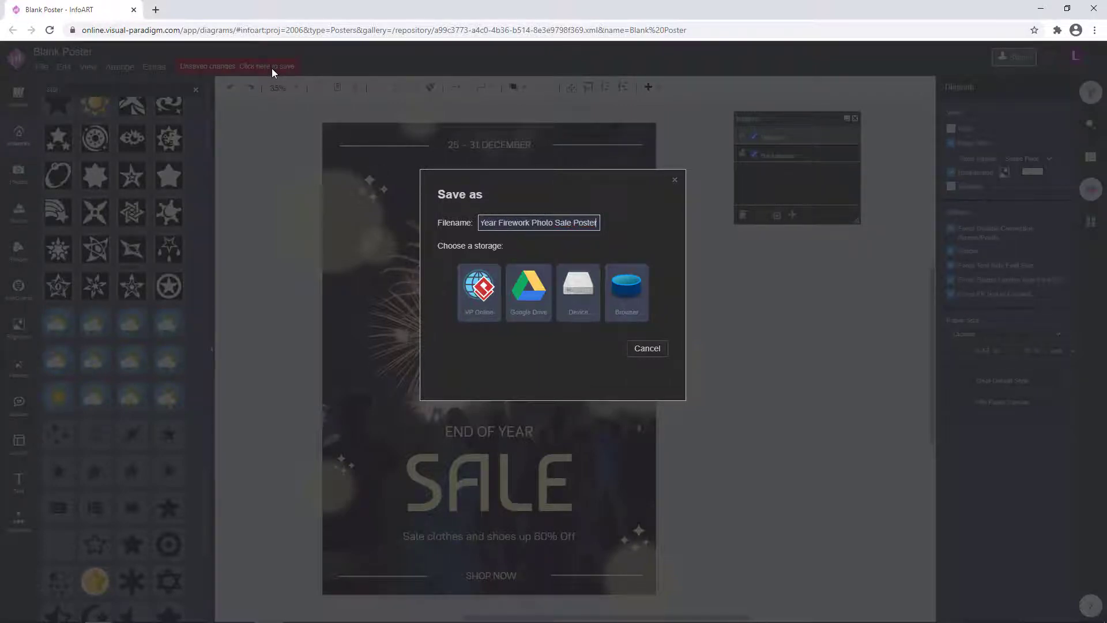
{"action": "key", "text": "ctrl+a"}
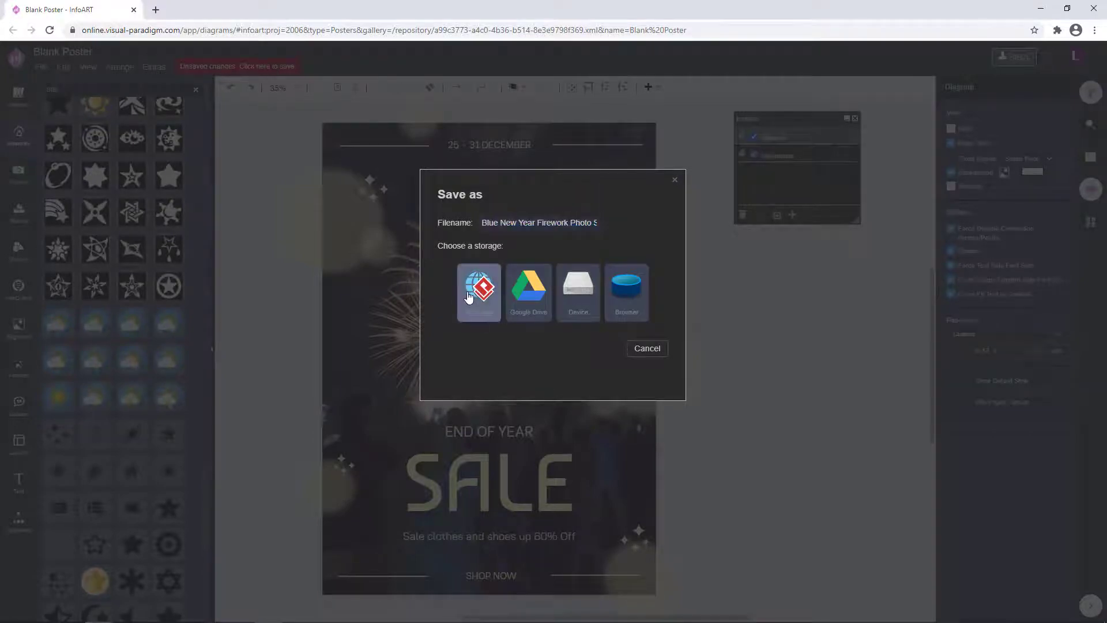